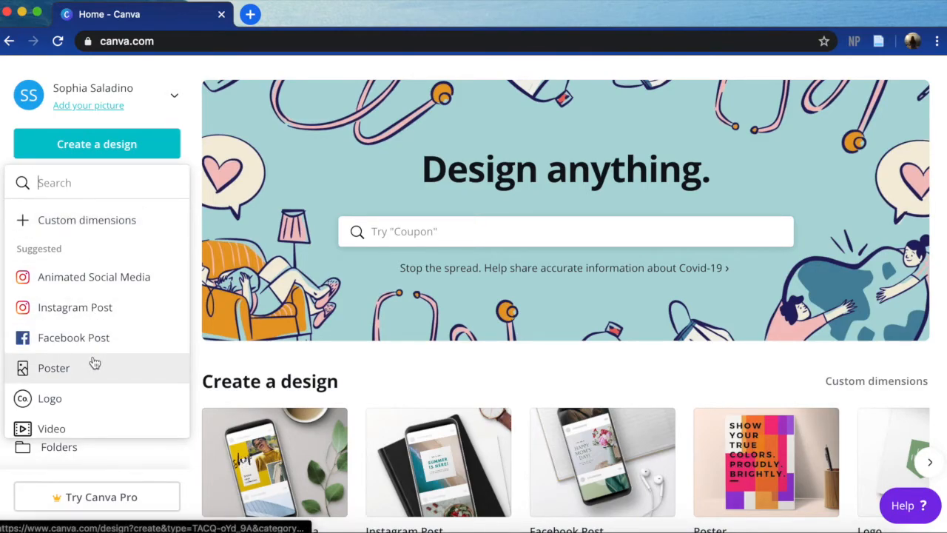
- Look through the list of available design types for a new design, and close the list
{"action": "scroll", "coordinate": [94, 363], "scroll_direction": "down", "scroll_amount": 2}
{"action": "scroll", "coordinate": [95, 362], "scroll_direction": "down", "scroll_amount": 6}
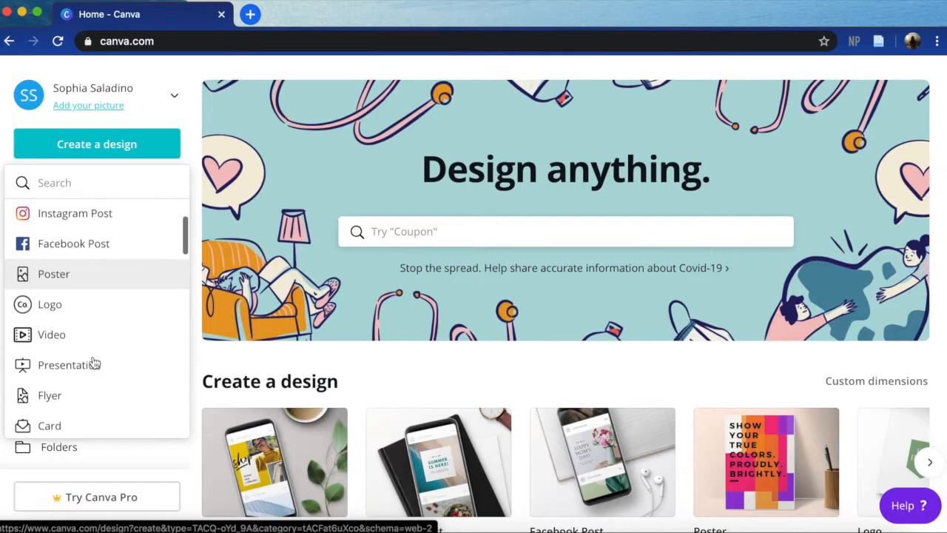
{"action": "scroll", "coordinate": [94, 362], "scroll_direction": "down", "scroll_amount": 3}
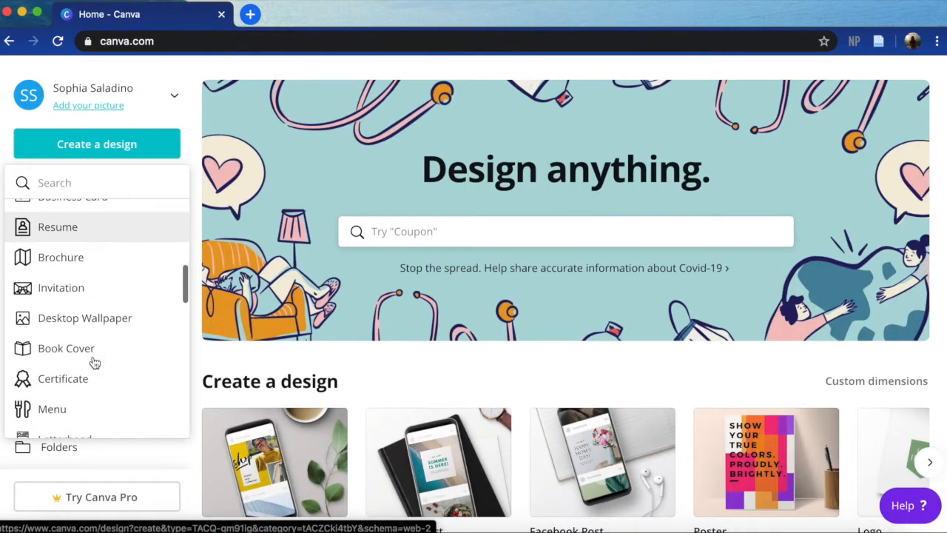
{"action": "scroll", "coordinate": [121, 356], "scroll_direction": "down", "scroll_amount": 12}
{"action": "scroll", "coordinate": [122, 355], "scroll_direction": "down", "scroll_amount": 5}
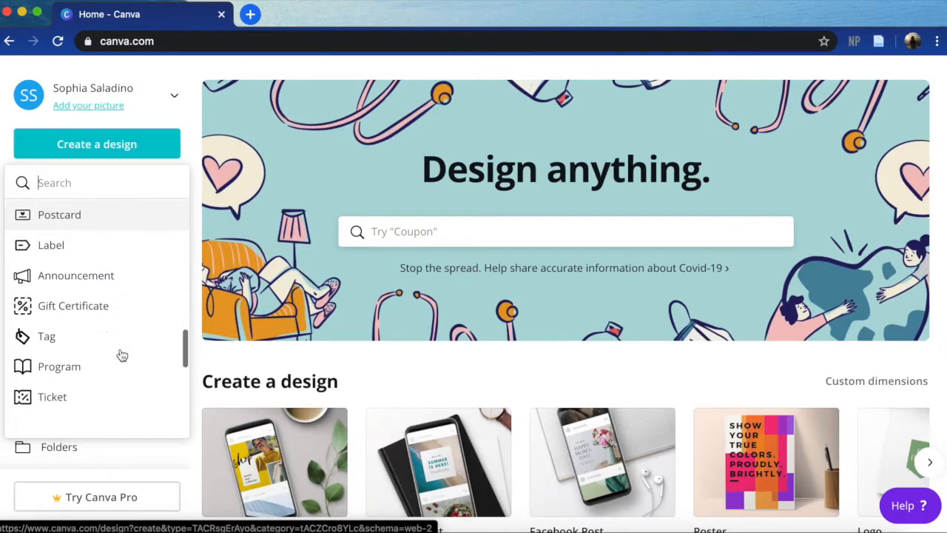
{"action": "scroll", "coordinate": [88, 385], "scroll_direction": "down", "scroll_amount": 9}
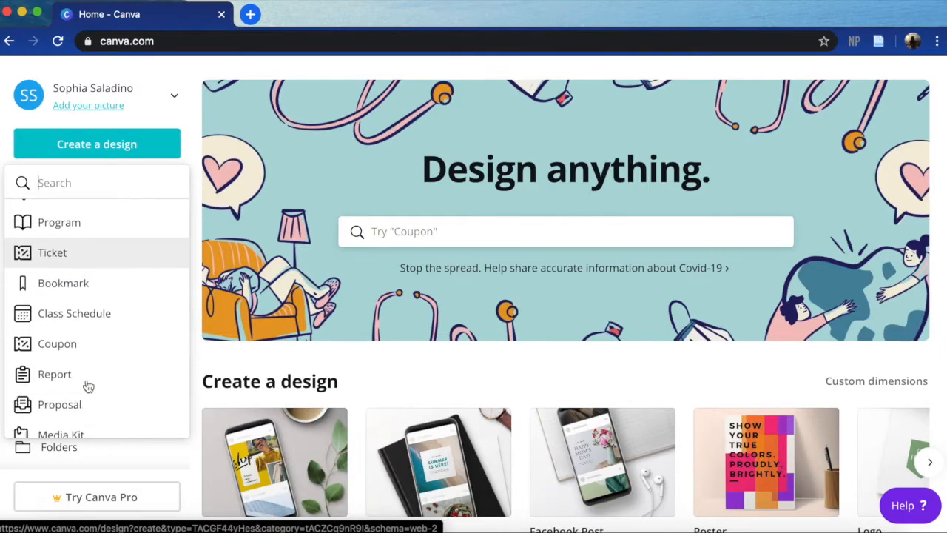
{"action": "scroll", "coordinate": [87, 386], "scroll_direction": "up", "scroll_amount": 16}
{"action": "scroll", "coordinate": [88, 385], "scroll_direction": "up", "scroll_amount": 10}
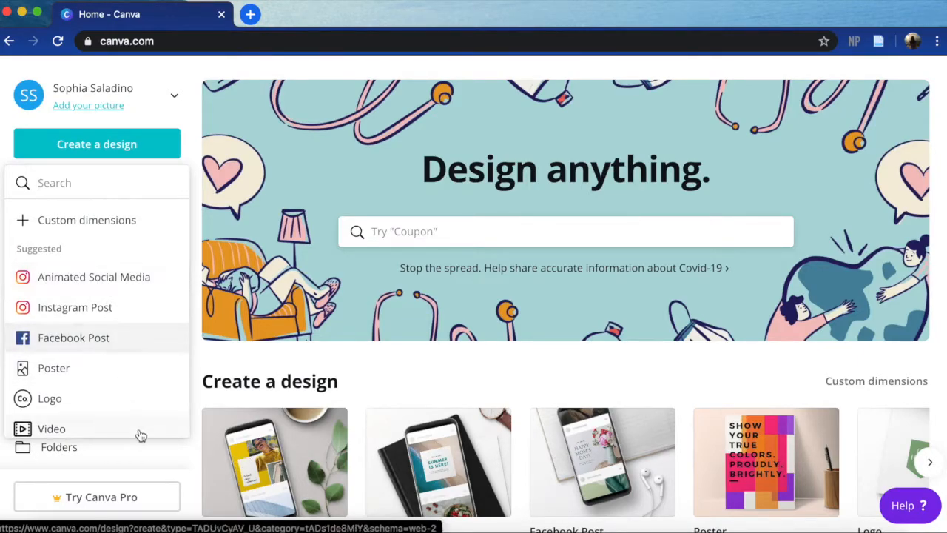
{"action": "left_click", "coordinate": [191, 468]}
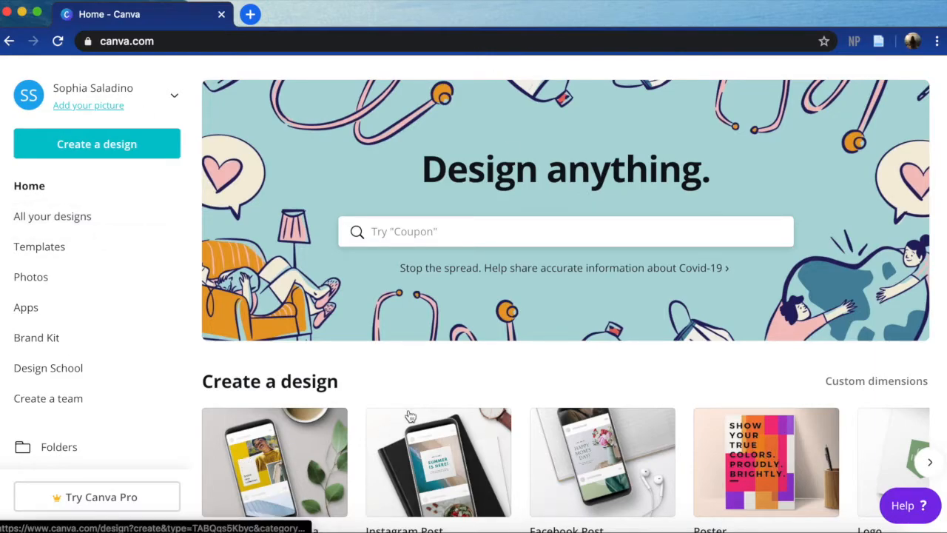
- Open the template library and browse its categories, featured collections, Facebook Posts and Instagram Stories
{"action": "left_click", "coordinate": [87, 246]}
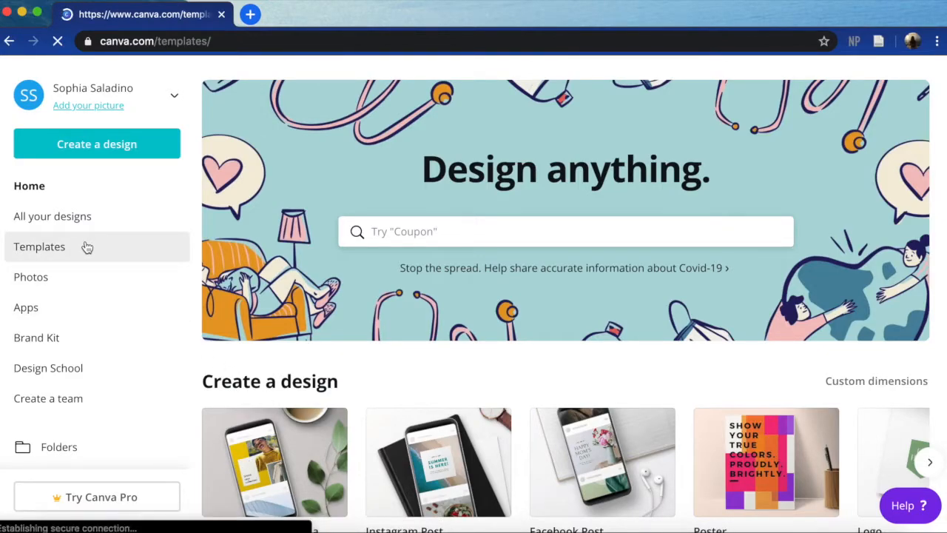
{"action": "scroll", "coordinate": [334, 356], "scroll_direction": "down", "scroll_amount": 5}
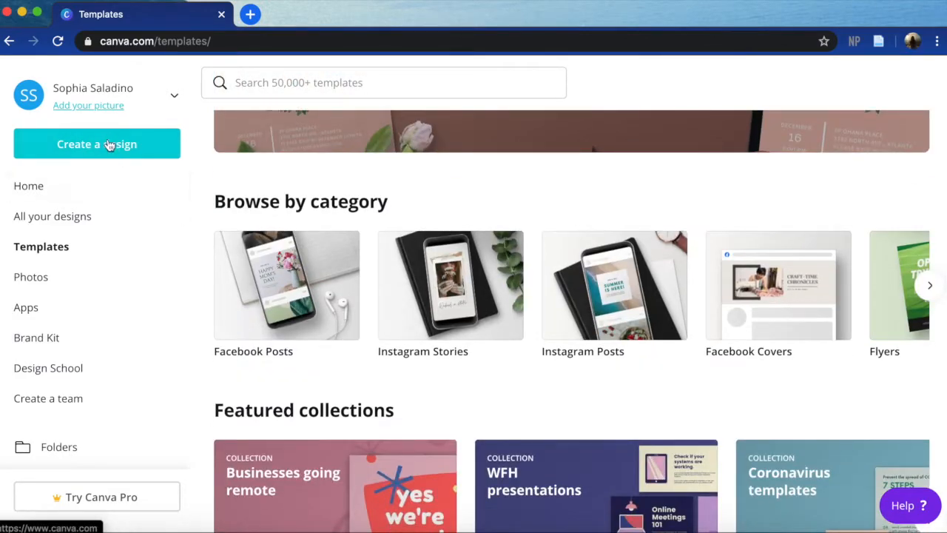
{"action": "scroll", "coordinate": [404, 370], "scroll_direction": "down", "scroll_amount": 5}
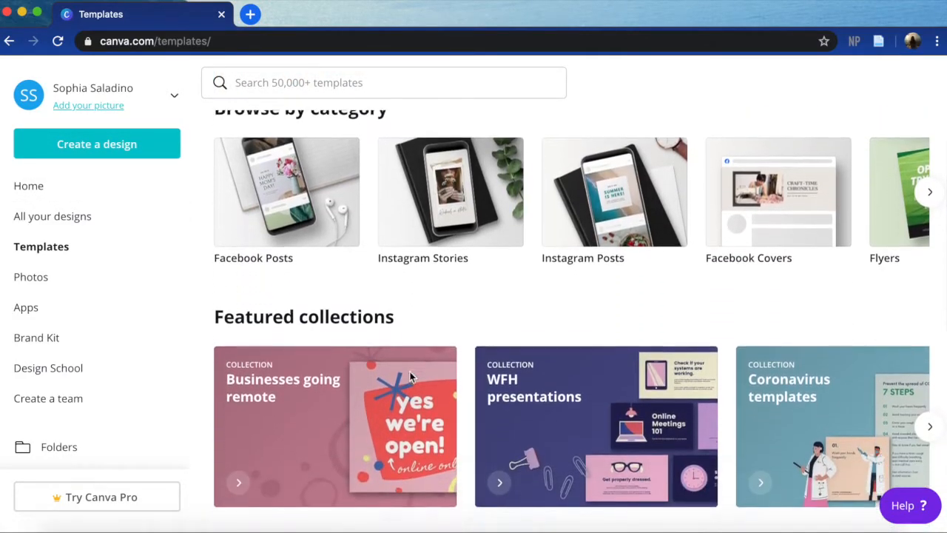
{"action": "scroll", "coordinate": [311, 415], "scroll_direction": "down", "scroll_amount": 8}
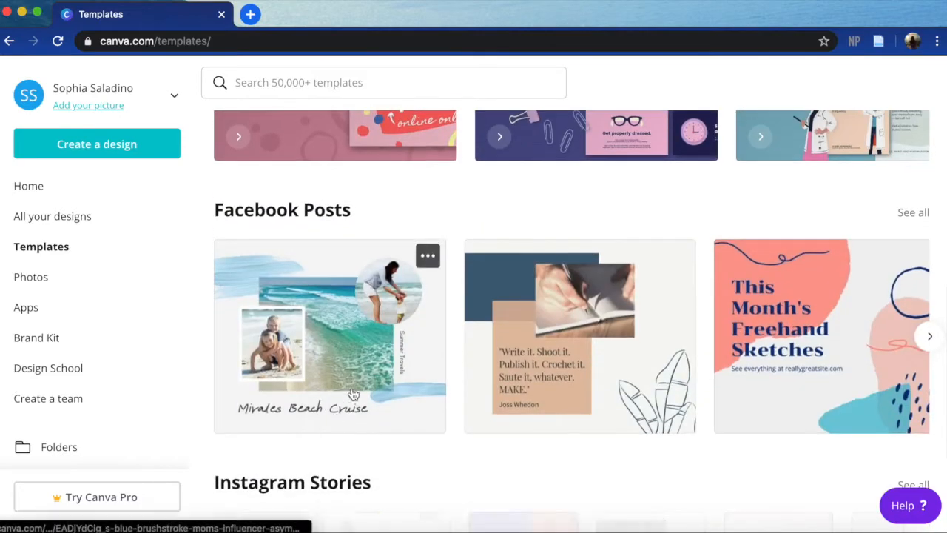
{"action": "scroll", "coordinate": [328, 395], "scroll_direction": "down", "scroll_amount": 2}
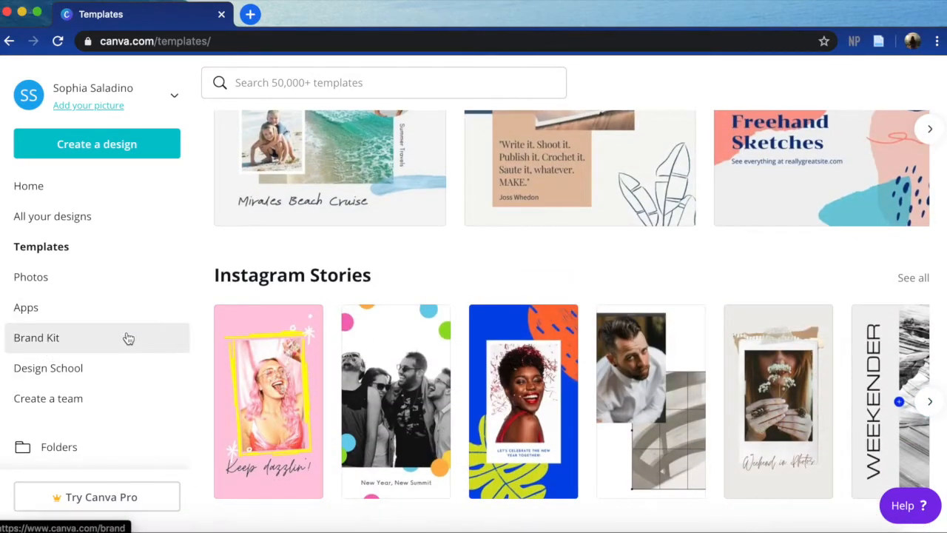
- Open the Brand Kit and examine its logos, colors and fonts, including the color picker of the dark red brand color
{"action": "left_click", "coordinate": [20, 348]}
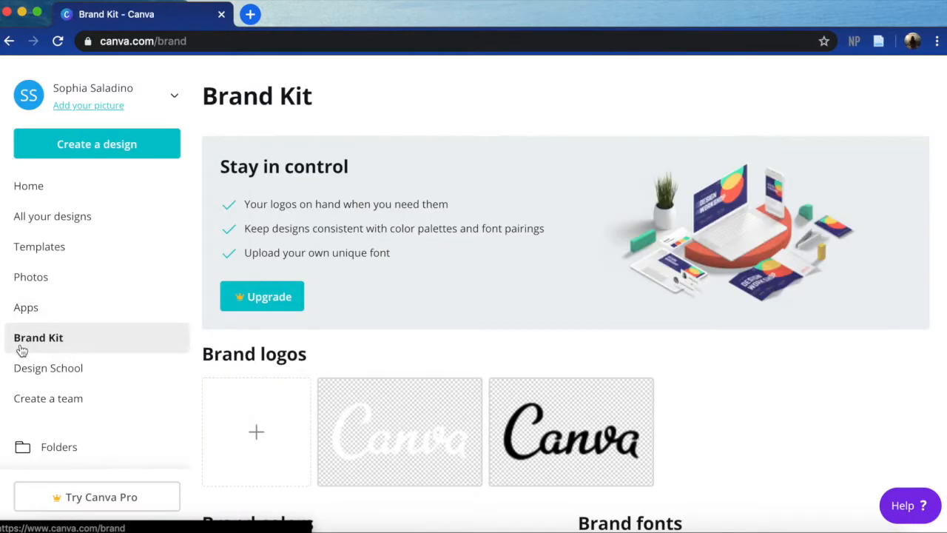
{"action": "scroll", "coordinate": [300, 344], "scroll_direction": "down", "scroll_amount": 5}
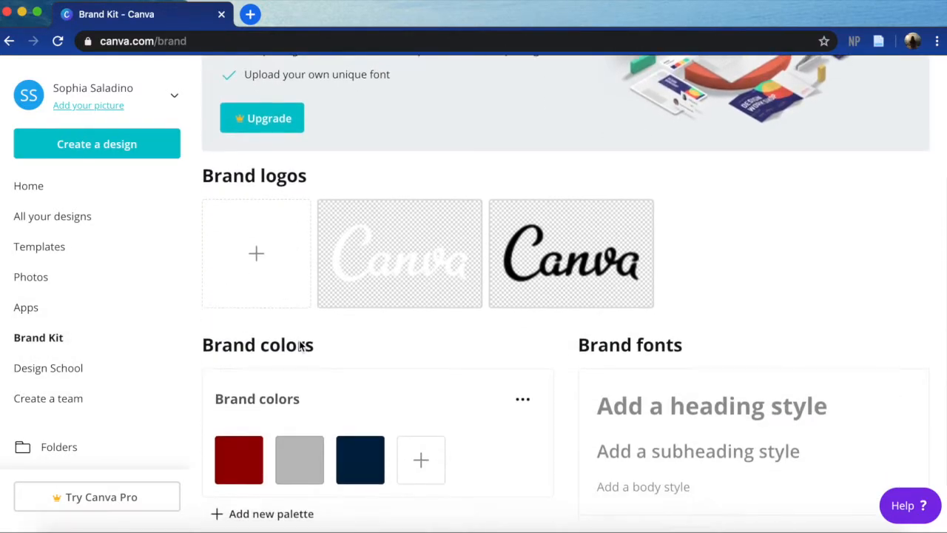
{"action": "scroll", "coordinate": [300, 344], "scroll_direction": "down", "scroll_amount": 1}
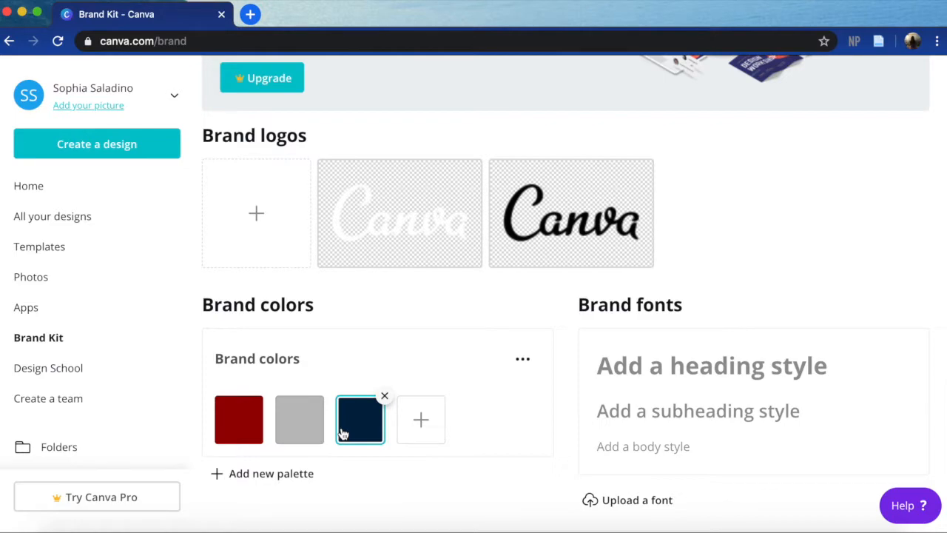
{"action": "left_click", "coordinate": [219, 439]}
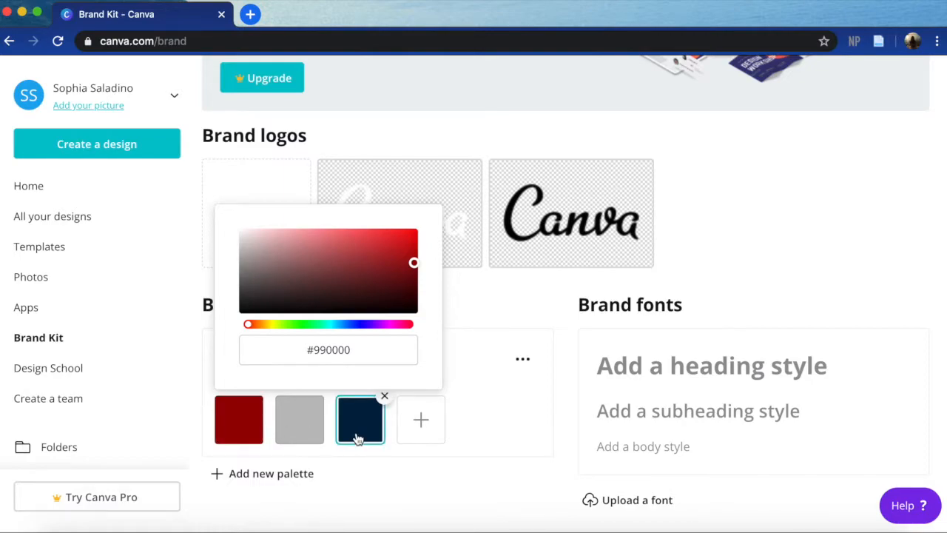
{"action": "left_click", "coordinate": [479, 443]}
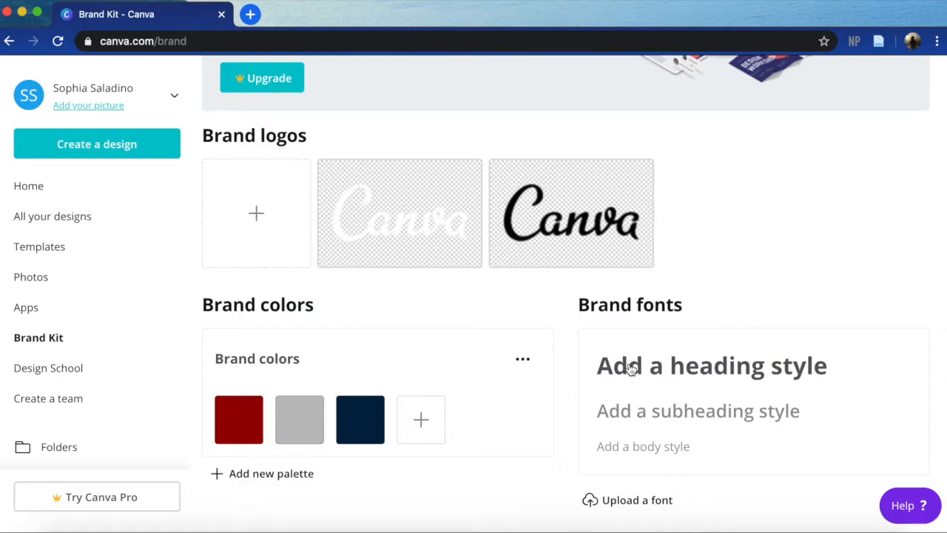
{"action": "scroll", "coordinate": [404, 338], "scroll_direction": "up", "scroll_amount": 2}
{"action": "scroll", "coordinate": [402, 339], "scroll_direction": "down", "scroll_amount": 2}
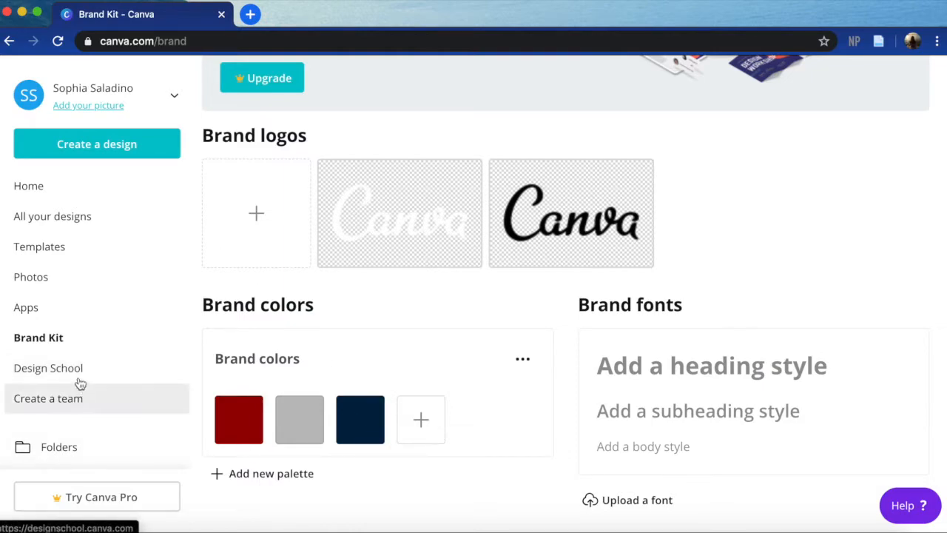
- Create a new Animated Social Media design, collapse the template browser and select the blank page
{"action": "left_click", "coordinate": [164, 149]}
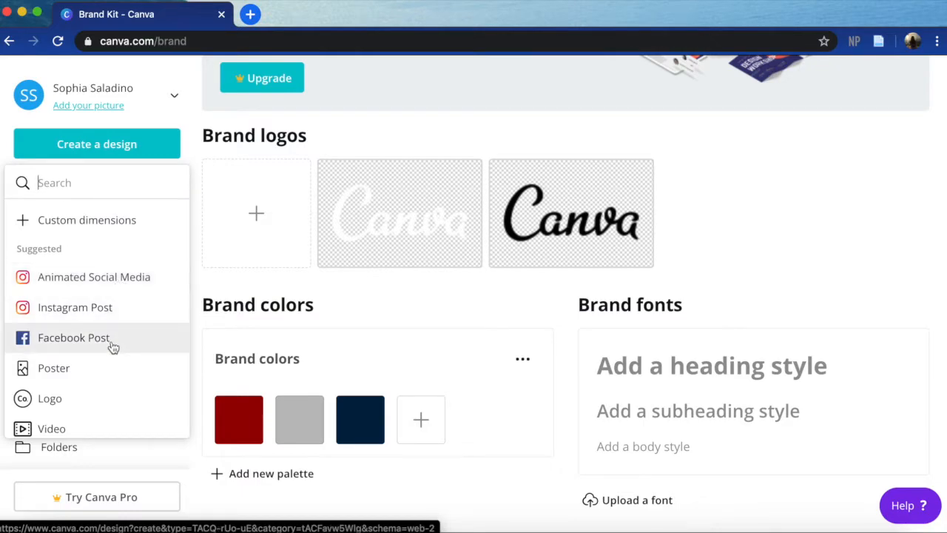
{"action": "left_click", "coordinate": [94, 278]}
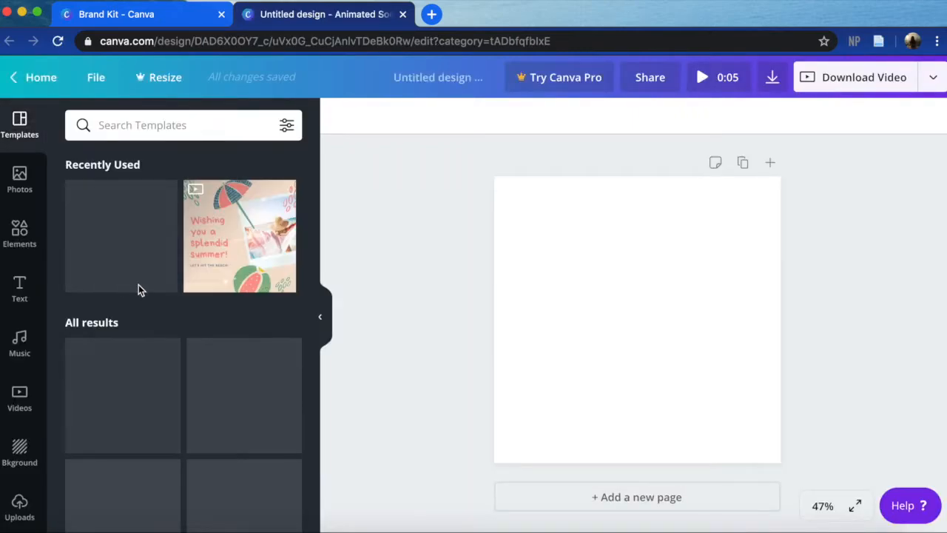
{"action": "left_click", "coordinate": [324, 326]}
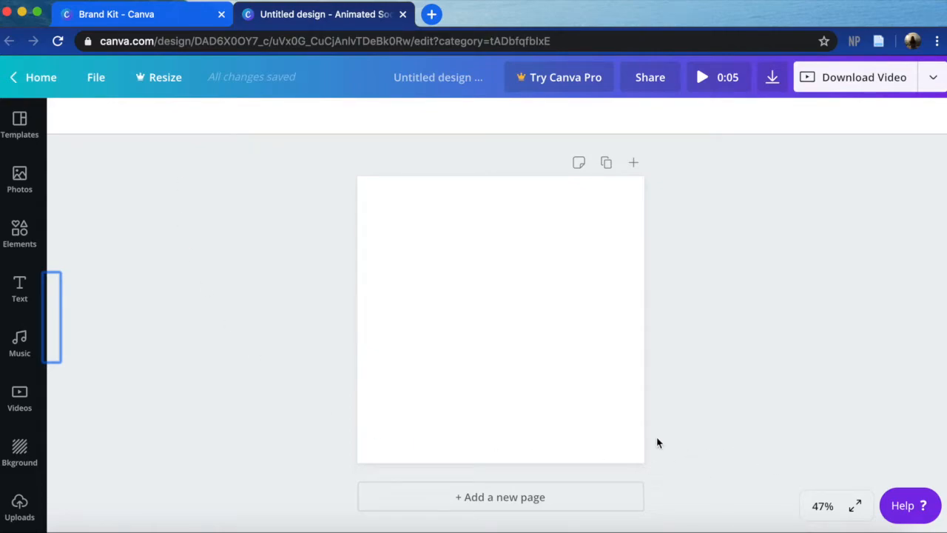
{"action": "left_click", "coordinate": [551, 360]}
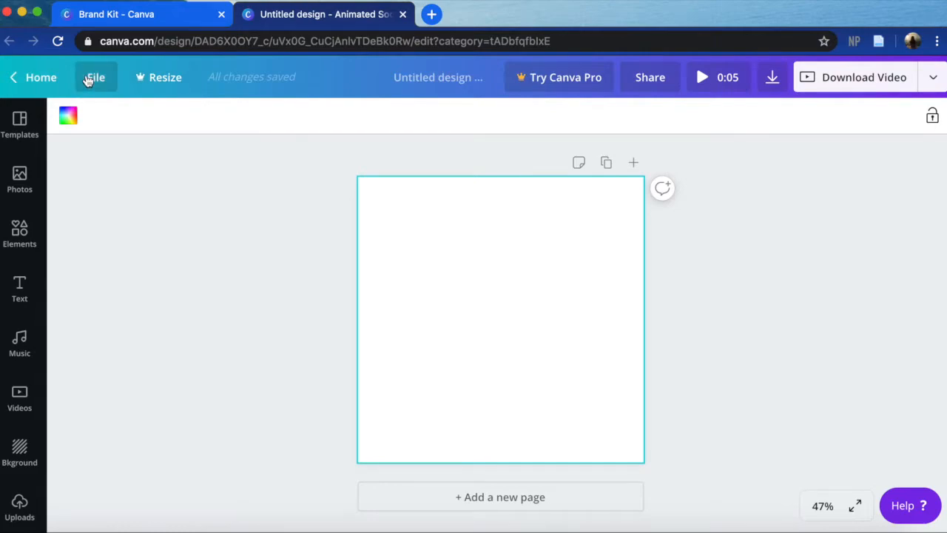
- Rename the design "Congratulations Graduates!"
{"action": "left_click", "coordinate": [88, 78]}
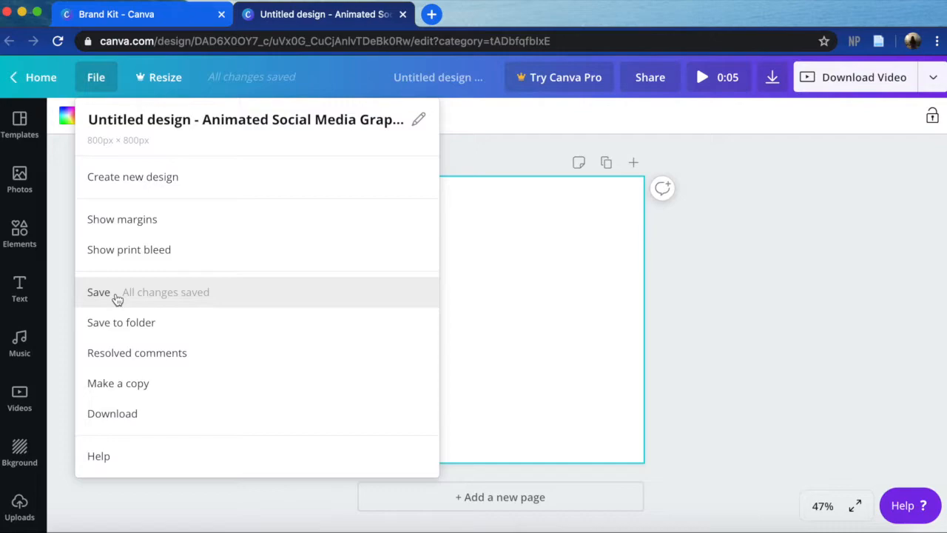
{"action": "left_click", "coordinate": [590, 394]}
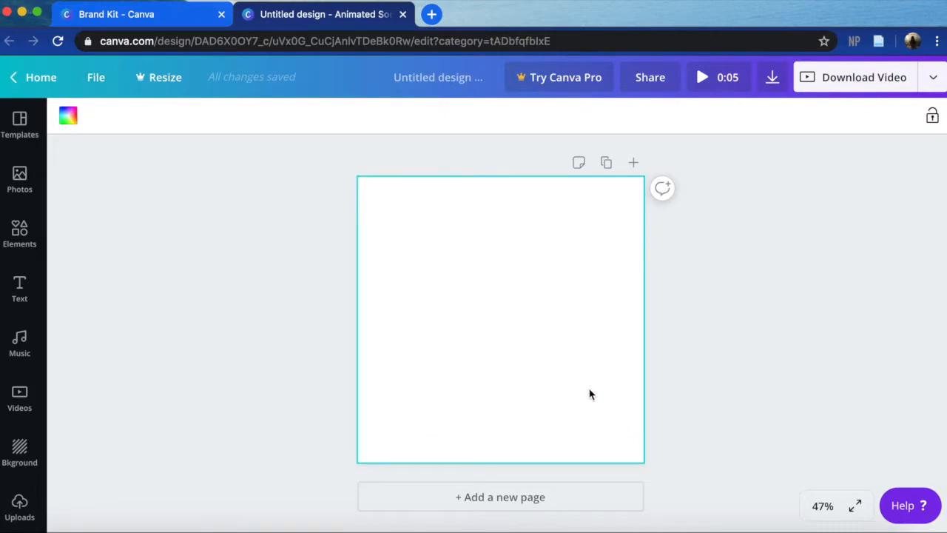
{"action": "left_click", "coordinate": [102, 81]}
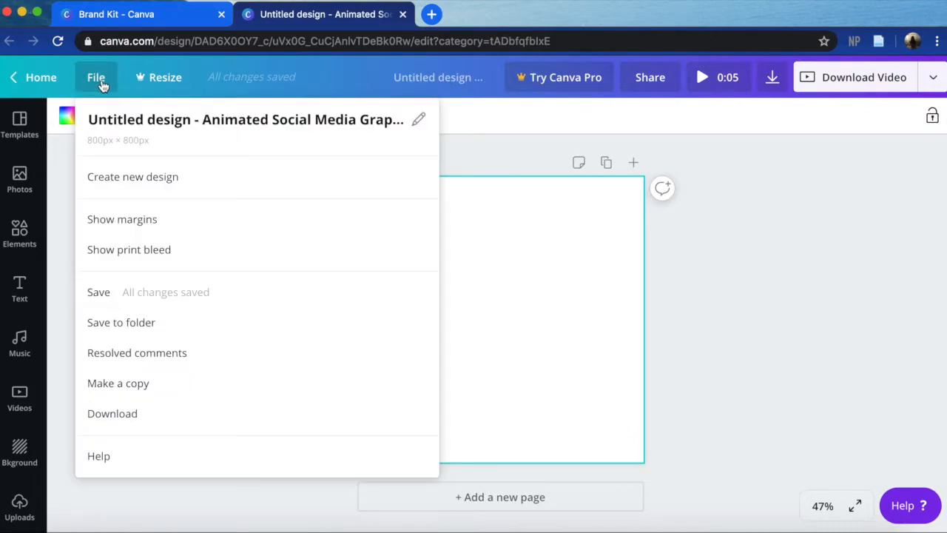
{"action": "left_click", "coordinate": [116, 118]}
{"action": "key", "text": "BackSpace"}
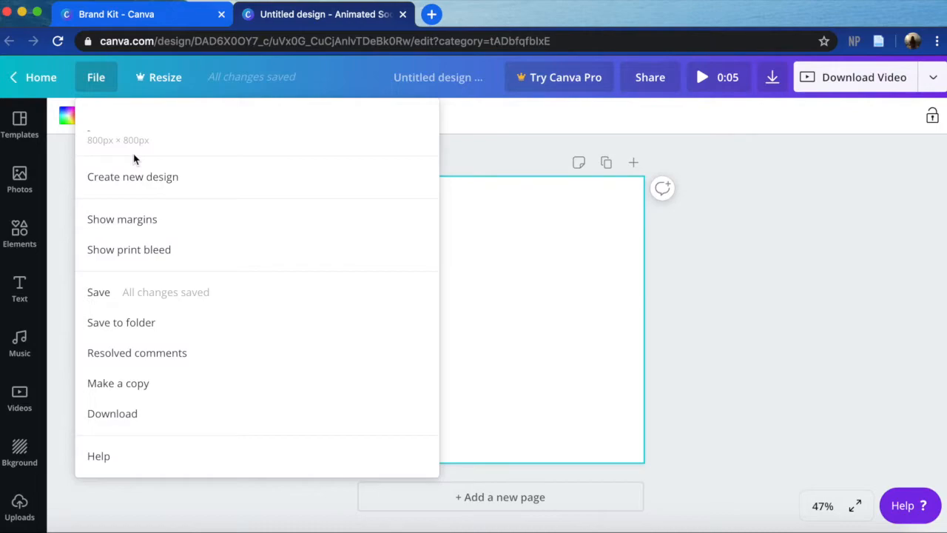
{"action": "left_click", "coordinate": [458, 78]}
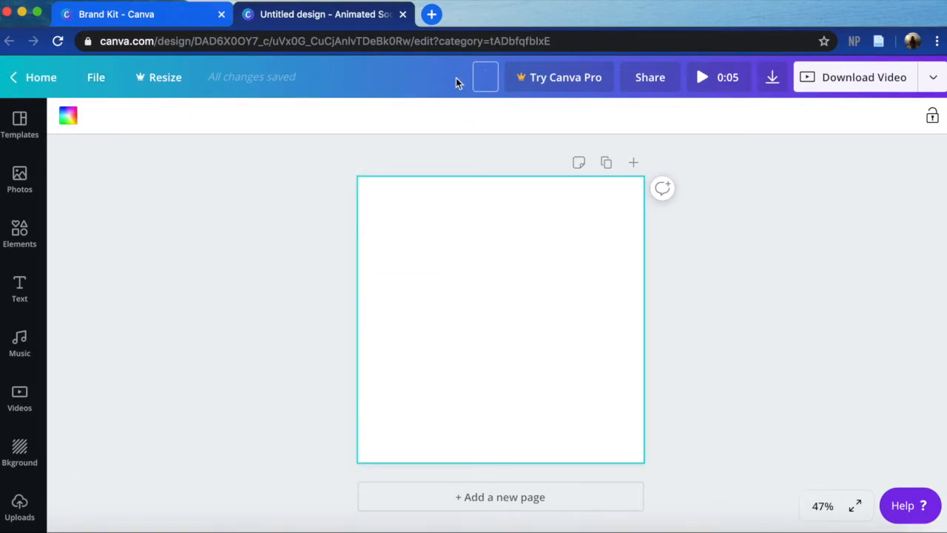
{"action": "type", "text": "Congratulations "}
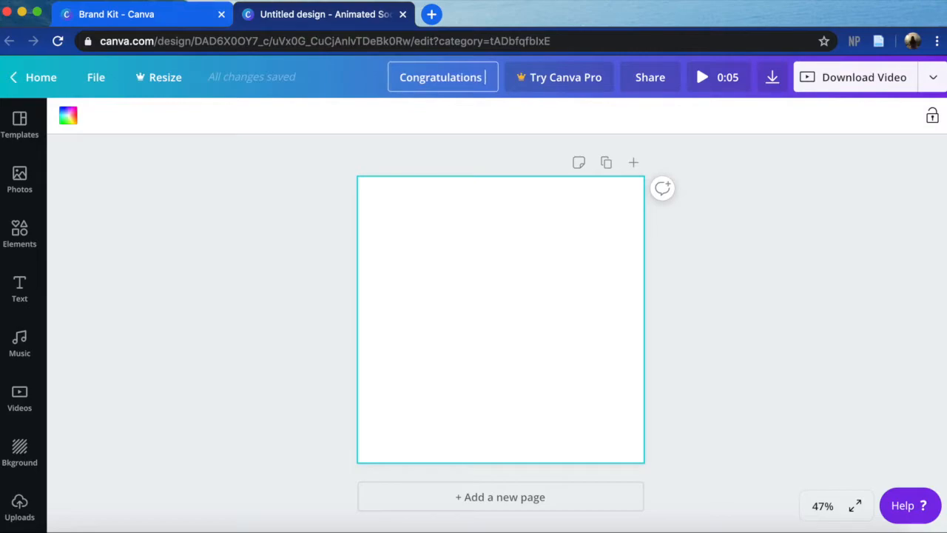
{"action": "type", "text": "Graduates!"}
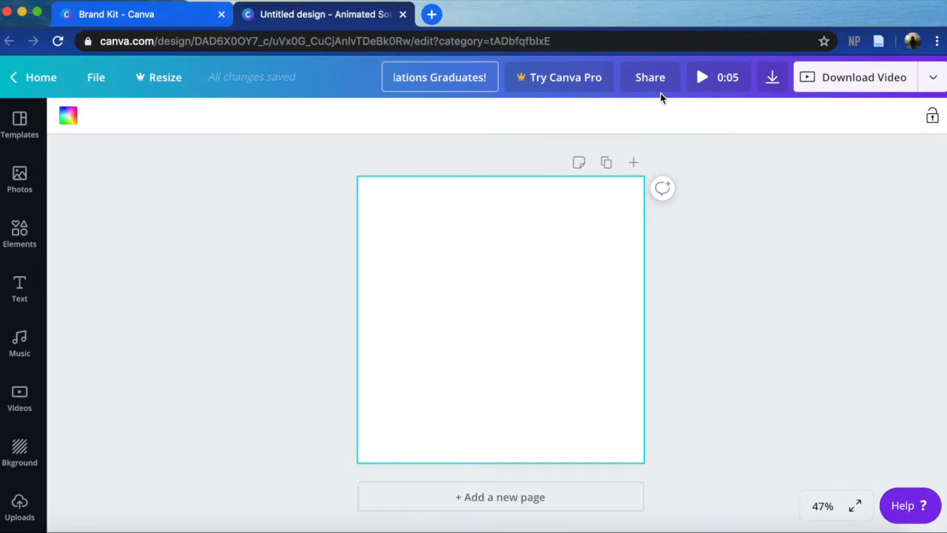
{"action": "left_click", "coordinate": [766, 273]}
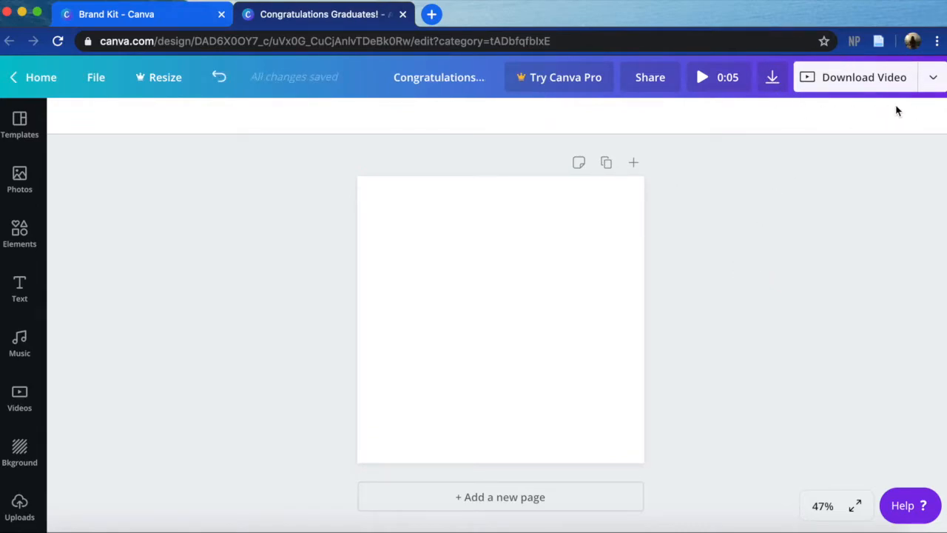
- Browse the animated templates and apply the "Waiting for waffle o' clock!" template to the blank page
{"action": "left_click", "coordinate": [32, 131]}
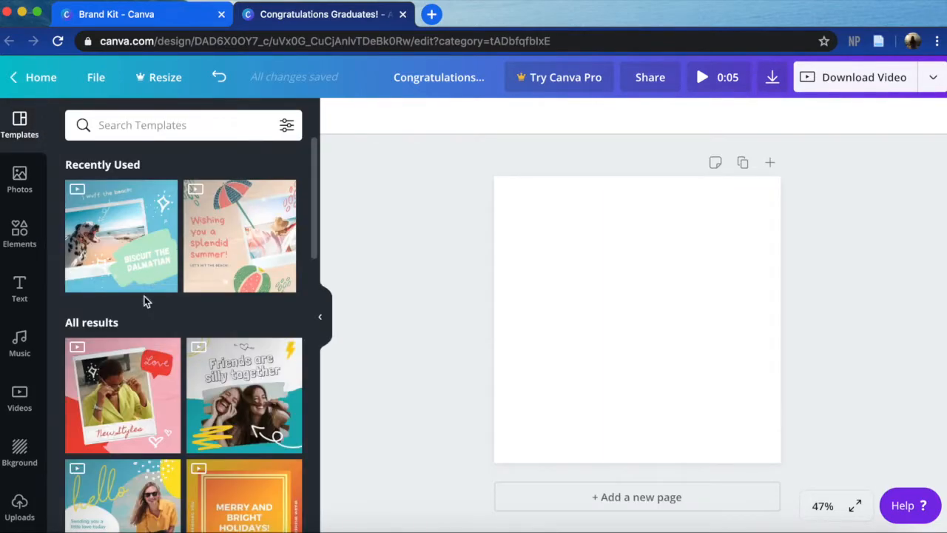
{"action": "scroll", "coordinate": [144, 296], "scroll_direction": "down", "scroll_amount": 5}
{"action": "mouse_move", "coordinate": [146, 302]}
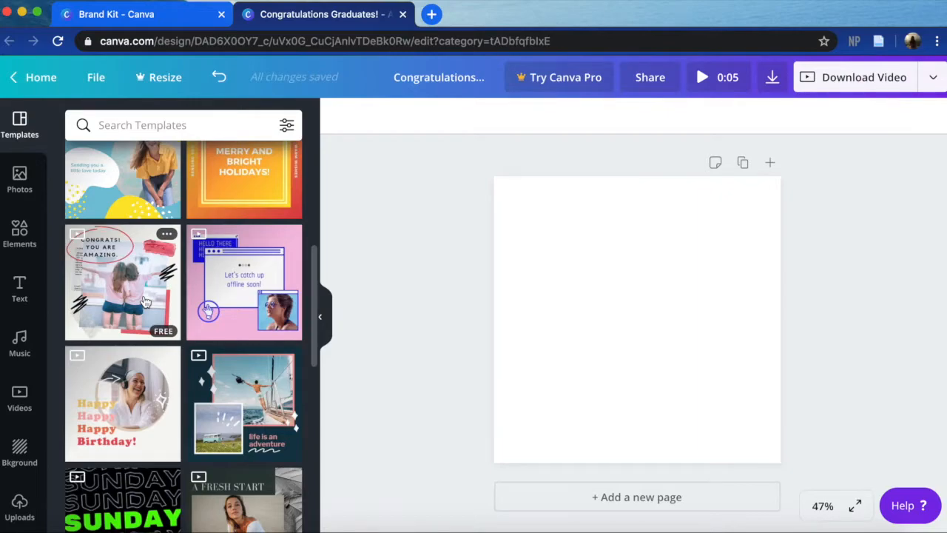
{"action": "mouse_move", "coordinate": [209, 330]}
{"action": "scroll", "coordinate": [208, 330], "scroll_direction": "down", "scroll_amount": 3}
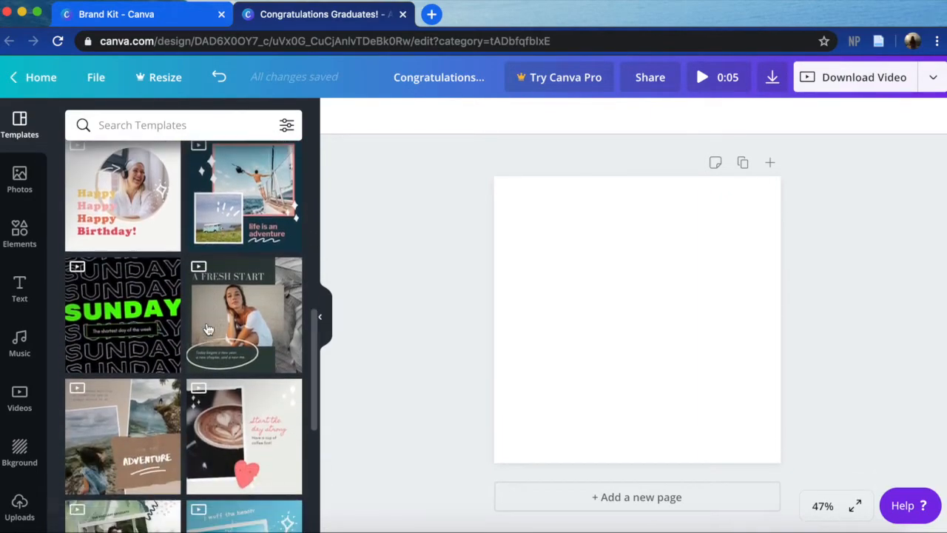
{"action": "mouse_move", "coordinate": [154, 318]}
{"action": "scroll", "coordinate": [170, 325], "scroll_direction": "down", "scroll_amount": 2}
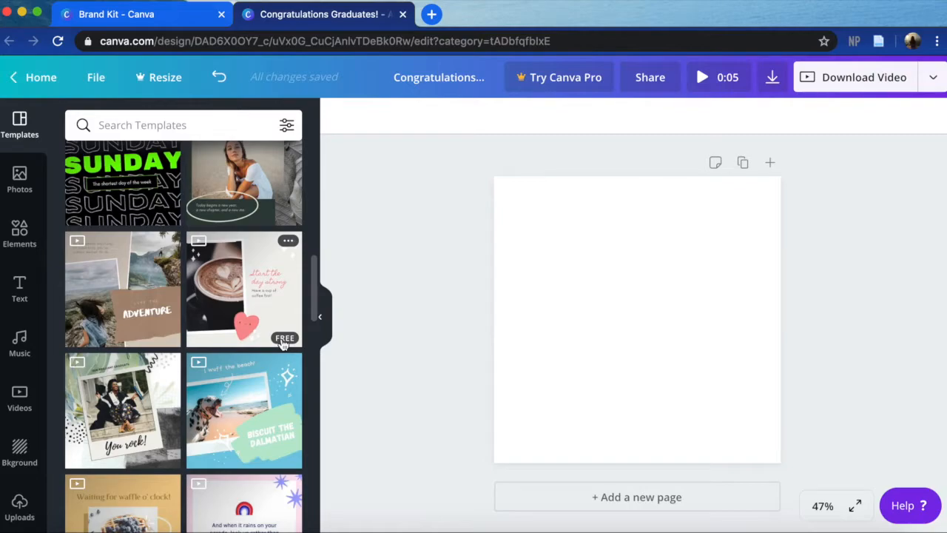
{"action": "scroll", "coordinate": [283, 343], "scroll_direction": "down", "scroll_amount": 3}
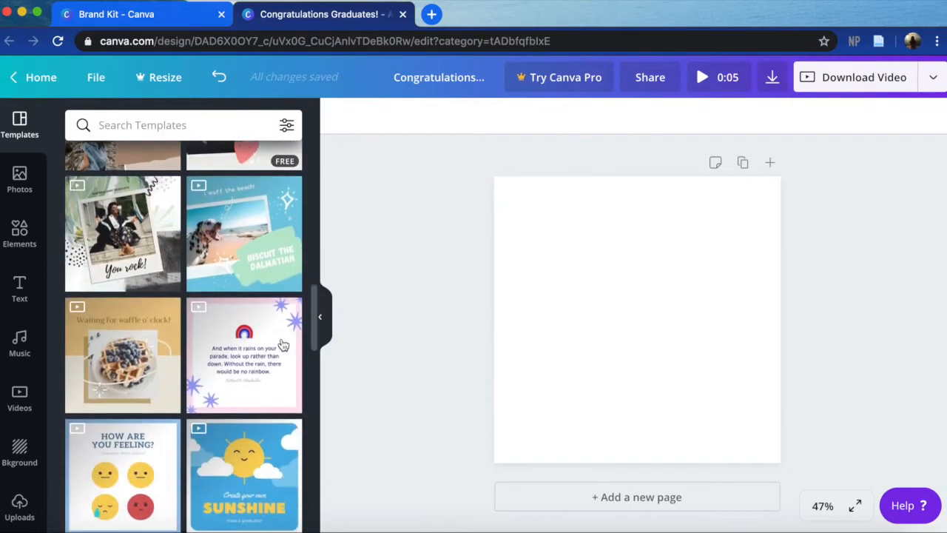
{"action": "left_click", "coordinate": [157, 390]}
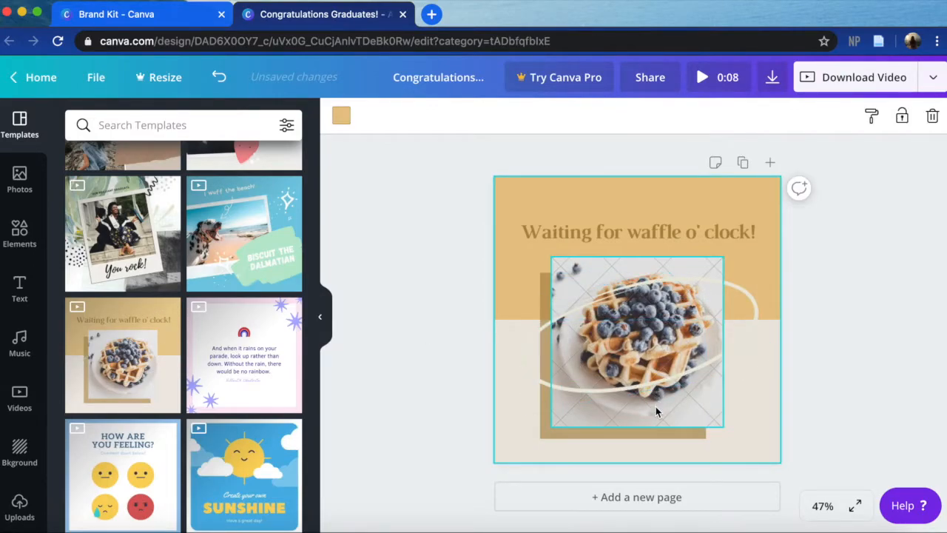
- Delete all of the waffle template's elements together with its remaining background, leaving a blank page
{"action": "left_click_drag", "start_coordinate": [465, 178], "coordinate": [799, 462]}
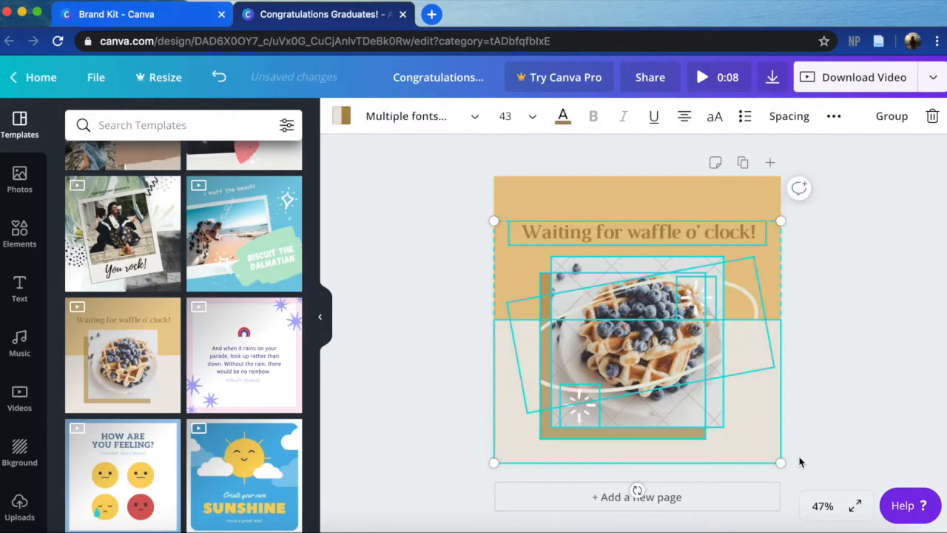
{"action": "key", "text": "Delete"}
{"action": "left_click", "coordinate": [728, 418]}
{"action": "key", "text": "Delete"}
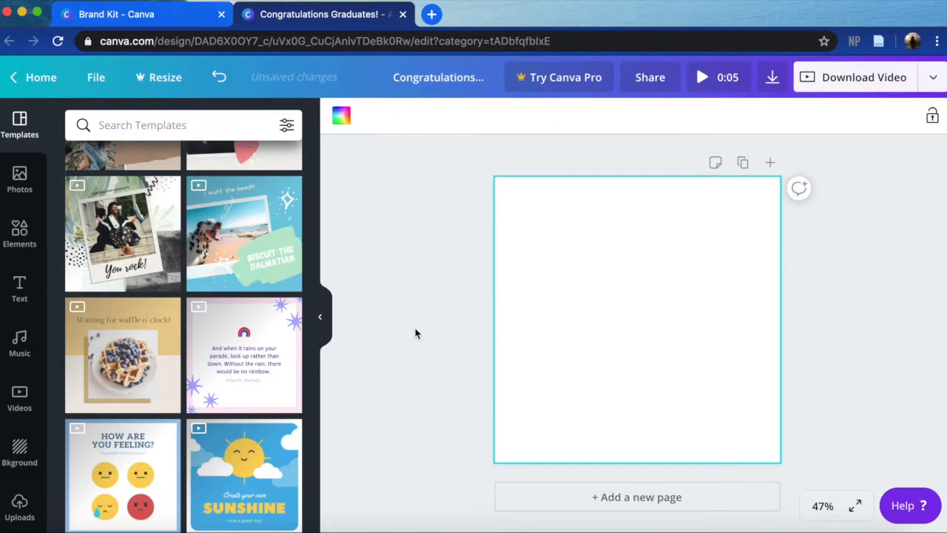
- Browse the stock photo library and examine its recently used and trending photos, including the free and Pro labels
{"action": "scroll", "coordinate": [158, 305], "scroll_direction": "up", "scroll_amount": 3}
{"action": "scroll", "coordinate": [157, 305], "scroll_direction": "up", "scroll_amount": 10}
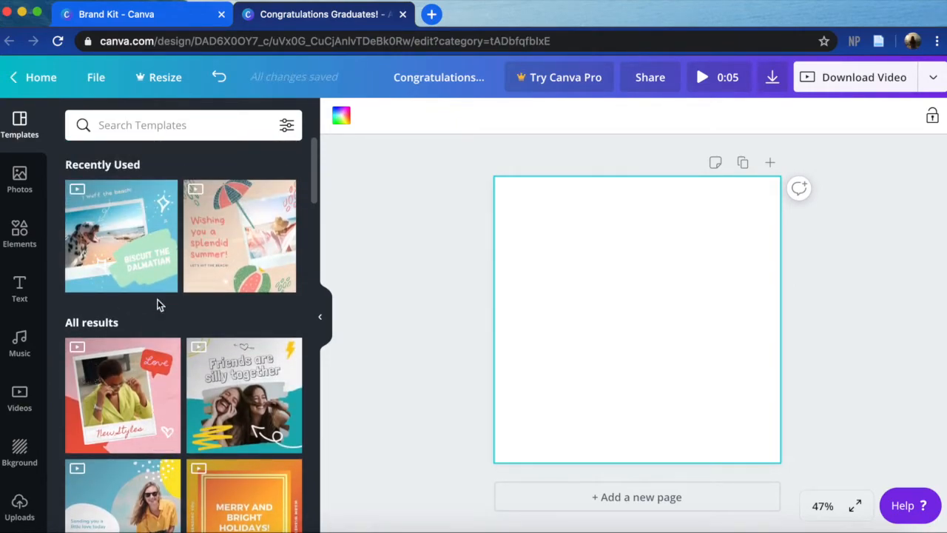
{"action": "left_click", "coordinate": [17, 179]}
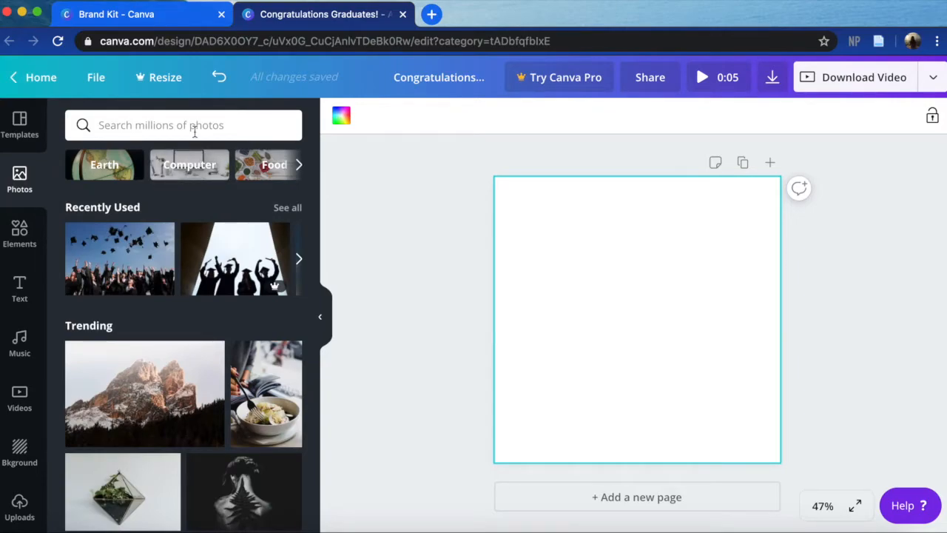
{"action": "scroll", "coordinate": [79, 360], "scroll_direction": "down", "scroll_amount": 10}
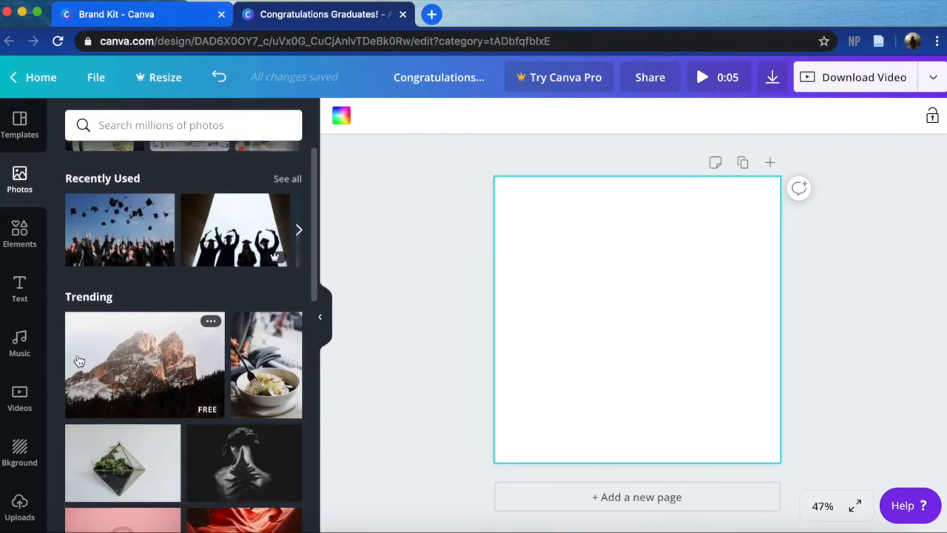
{"action": "scroll", "coordinate": [79, 360], "scroll_direction": "down", "scroll_amount": 5}
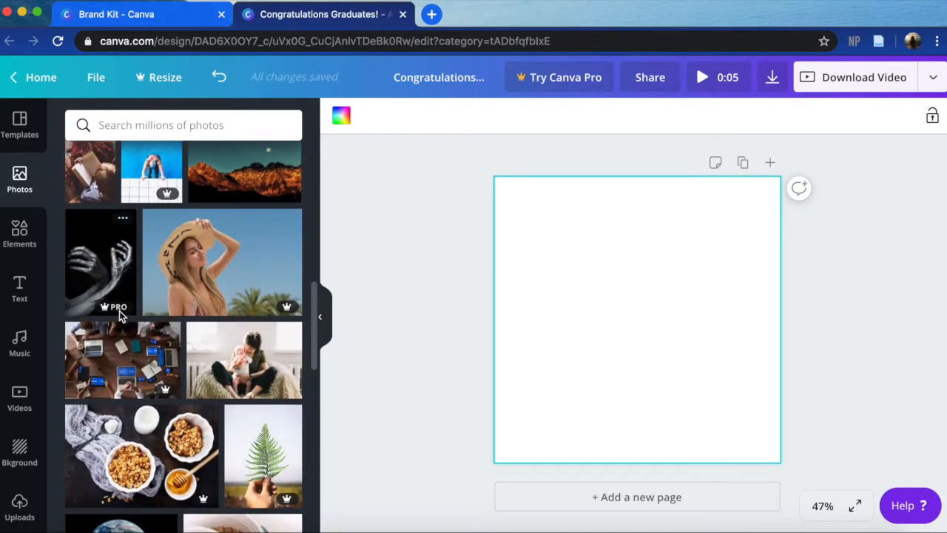
{"action": "mouse_move", "coordinate": [116, 310]}
{"action": "scroll", "coordinate": [141, 246], "scroll_direction": "up", "scroll_amount": 1}
{"action": "scroll", "coordinate": [141, 246], "scroll_direction": "up", "scroll_amount": 15}
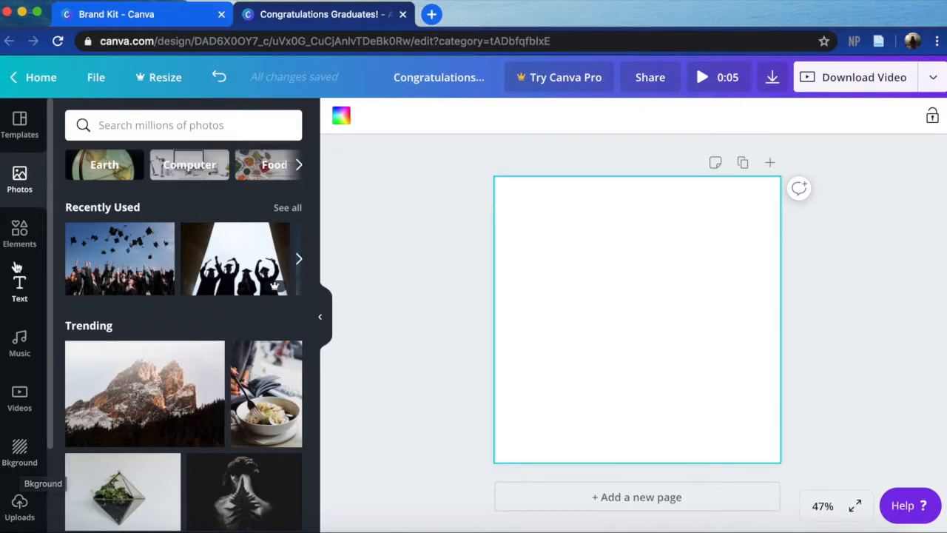
- Browse the design elements and examine categories such as grids, frames, stickers, charts, gradients and lines
{"action": "left_click", "coordinate": [29, 236]}
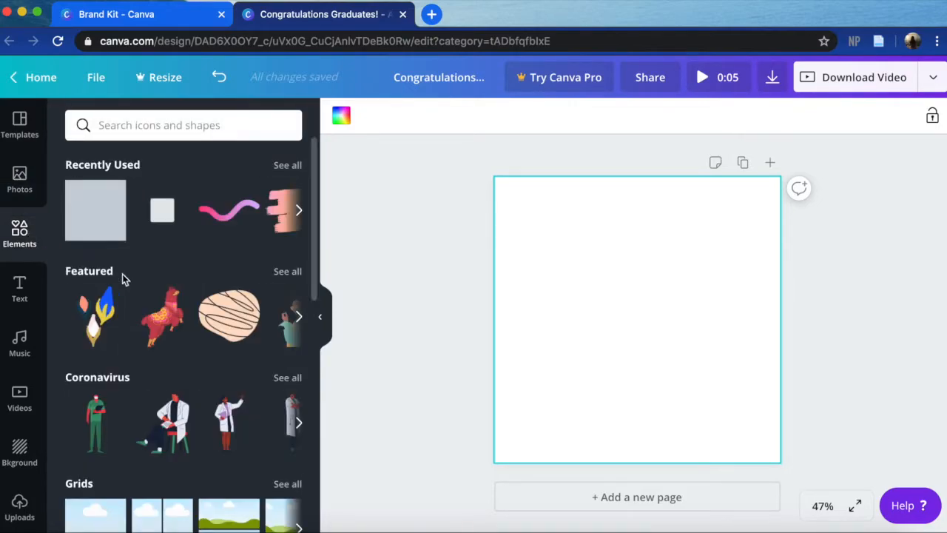
{"action": "scroll", "coordinate": [129, 300], "scroll_direction": "down", "scroll_amount": 5}
{"action": "scroll", "coordinate": [129, 300], "scroll_direction": "down", "scroll_amount": 5}
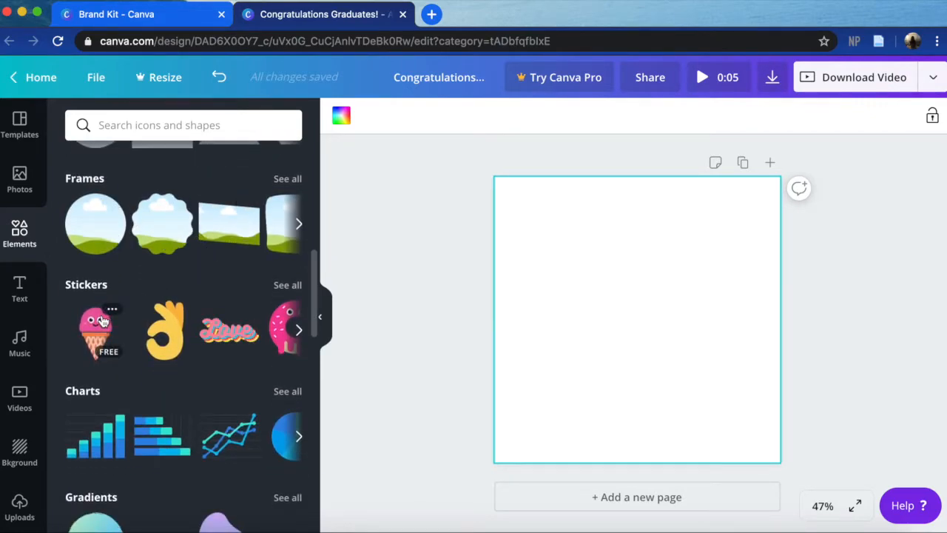
{"action": "scroll", "coordinate": [105, 318], "scroll_direction": "down", "scroll_amount": 1}
{"action": "scroll", "coordinate": [104, 319], "scroll_direction": "down", "scroll_amount": 1}
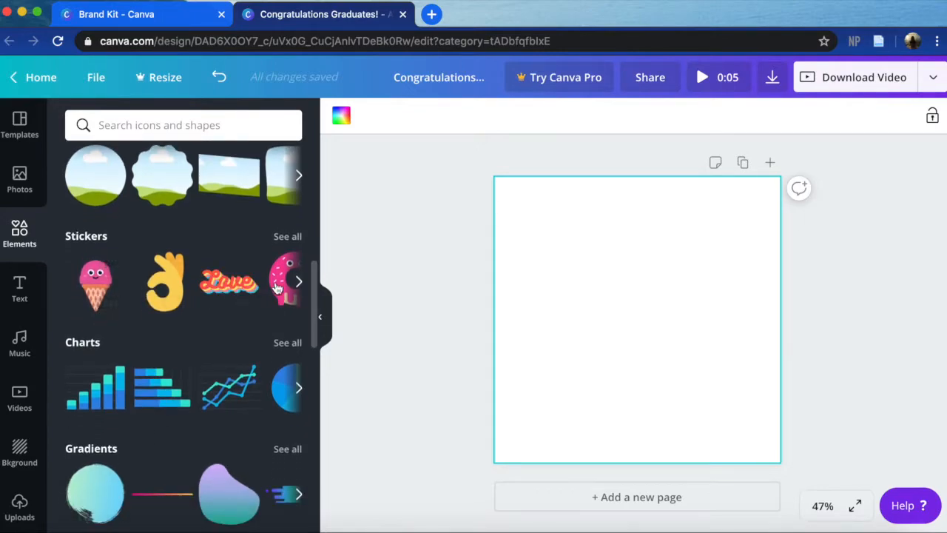
{"action": "scroll", "coordinate": [91, 271], "scroll_direction": "down", "scroll_amount": 4}
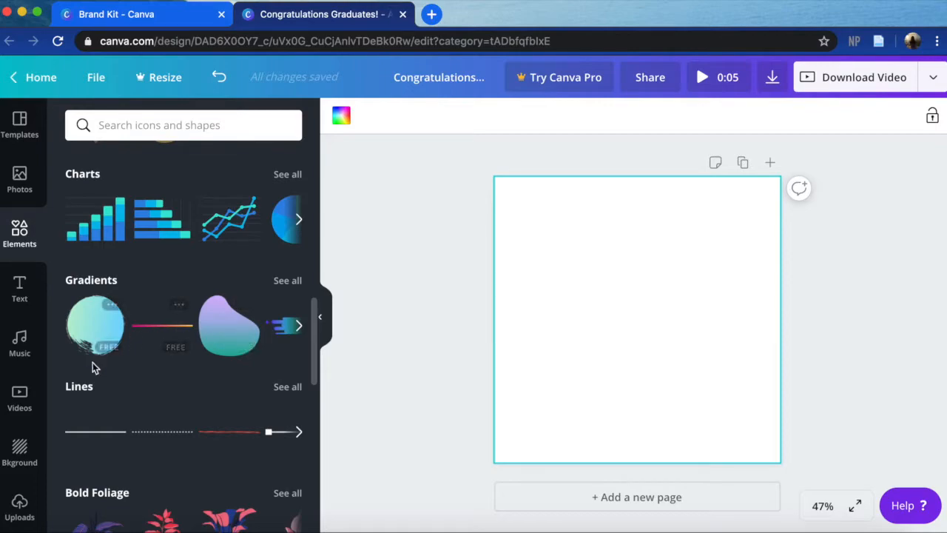
{"action": "scroll", "coordinate": [87, 440], "scroll_direction": "up", "scroll_amount": 5}
{"action": "scroll", "coordinate": [87, 446], "scroll_direction": "up", "scroll_amount": 6}
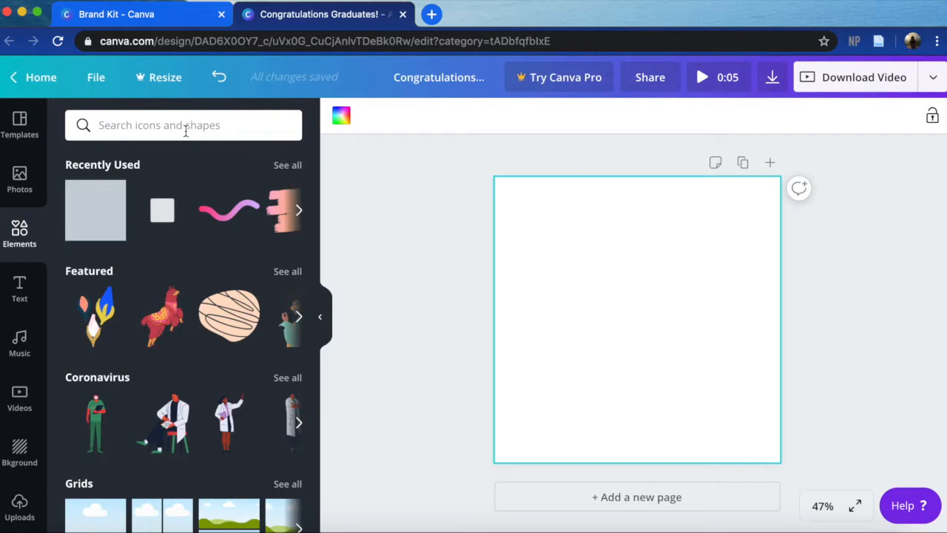
- Search the elements for "number frames" and add the sky-and-grass number 2 and 0 frames to the page
{"action": "left_click", "coordinate": [186, 130]}
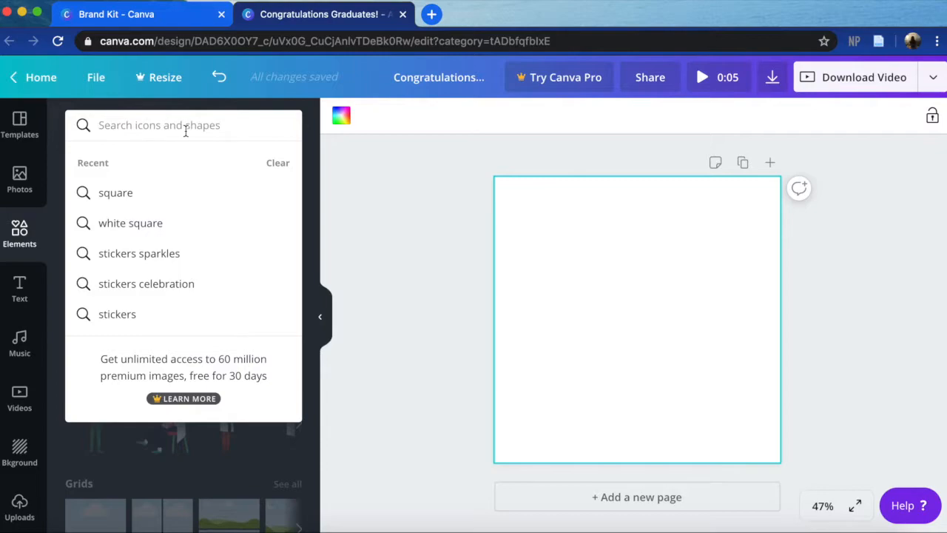
{"action": "type", "text": "number"}
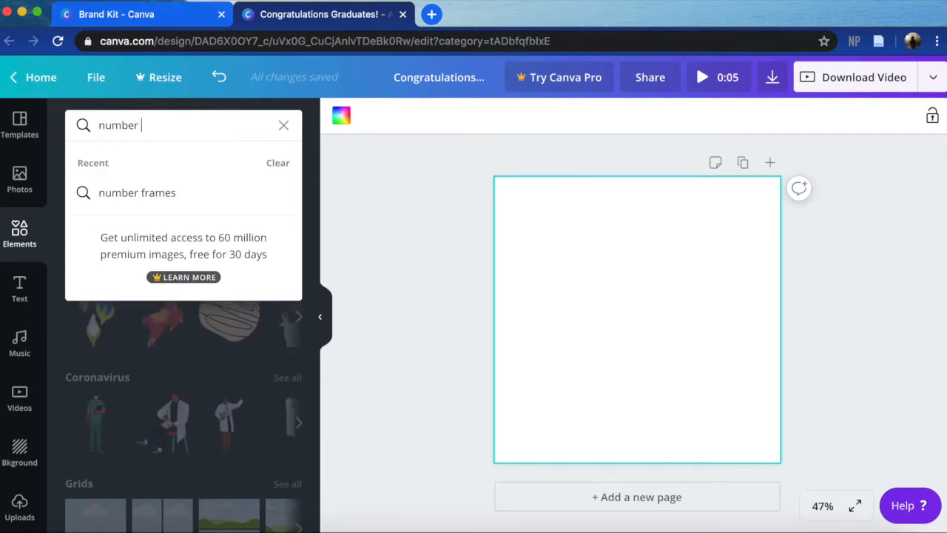
{"action": "type", "text": " frames"}
{"action": "key", "text": "Return"}
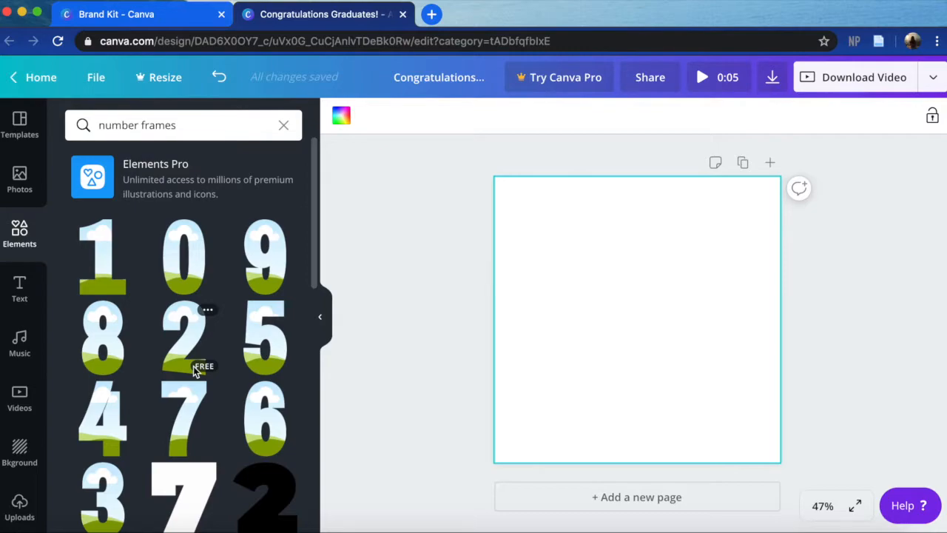
{"action": "left_click", "coordinate": [182, 342]}
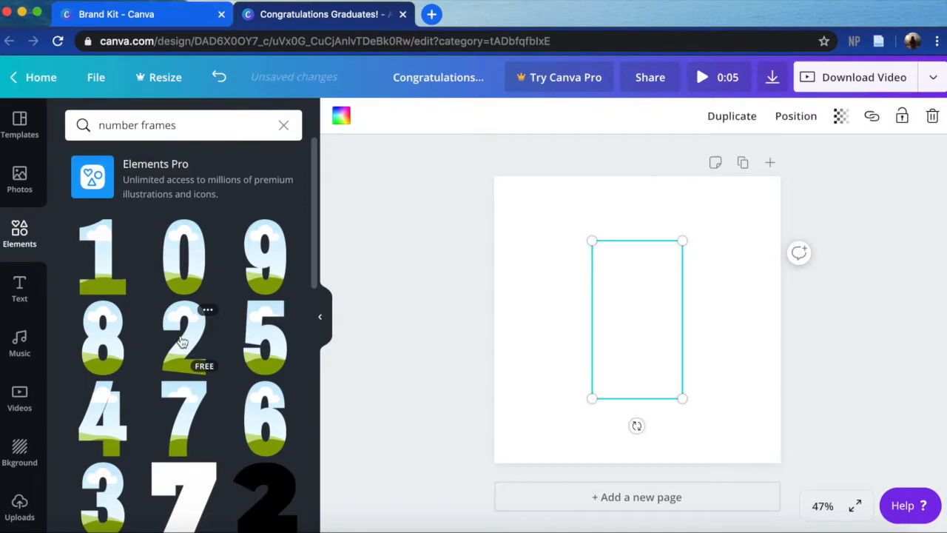
- Arrange the 2 and 0 frames side by side and shrink them together to about half the page width
{"action": "left_click", "coordinate": [326, 310]}
{"action": "left_click_drag", "start_coordinate": [506, 342], "coordinate": [590, 340]}
{"action": "left_click_drag", "start_coordinate": [508, 302], "coordinate": [419, 295]}
{"action": "left_click_drag", "start_coordinate": [590, 310], "coordinate": [557, 314]}
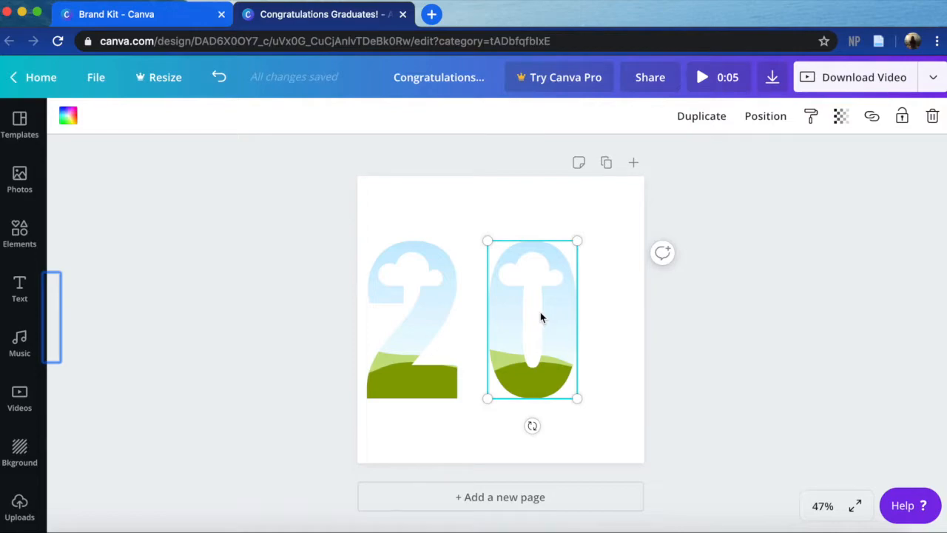
{"action": "left_click", "coordinate": [440, 301], "text": "shift"}
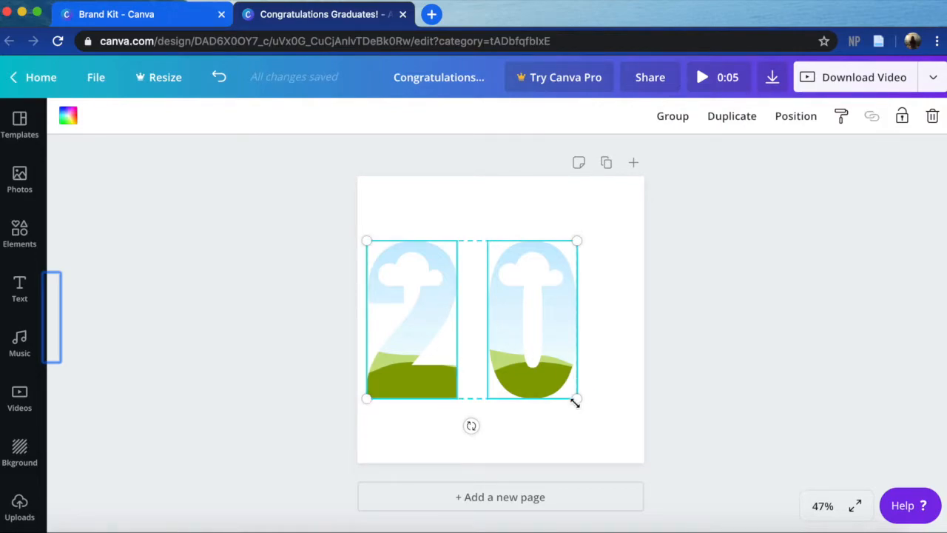
{"action": "left_click_drag", "start_coordinate": [576, 402], "coordinate": [487, 362]}
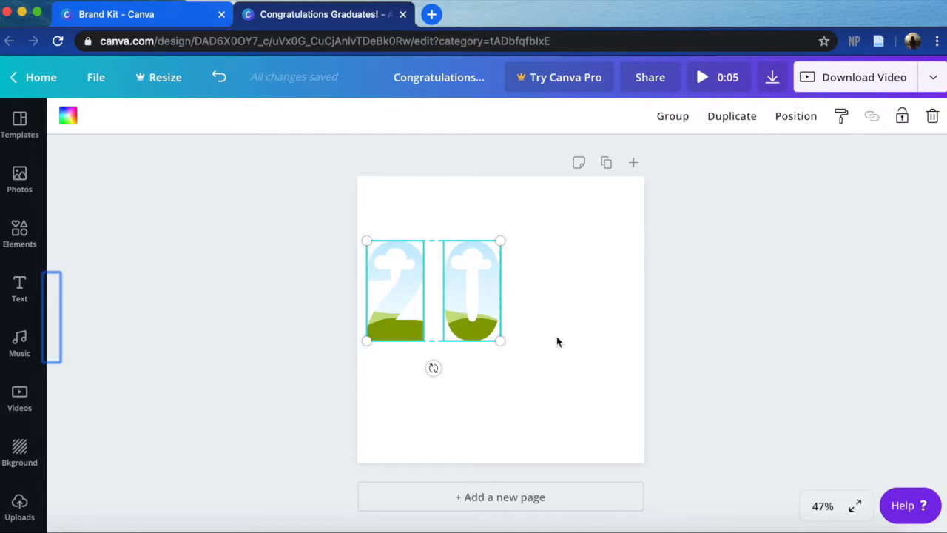
- Duplicate the 2 and 0 pair and place the copy beside the original in the same row to form 2020
{"action": "key", "text": "super+d"}
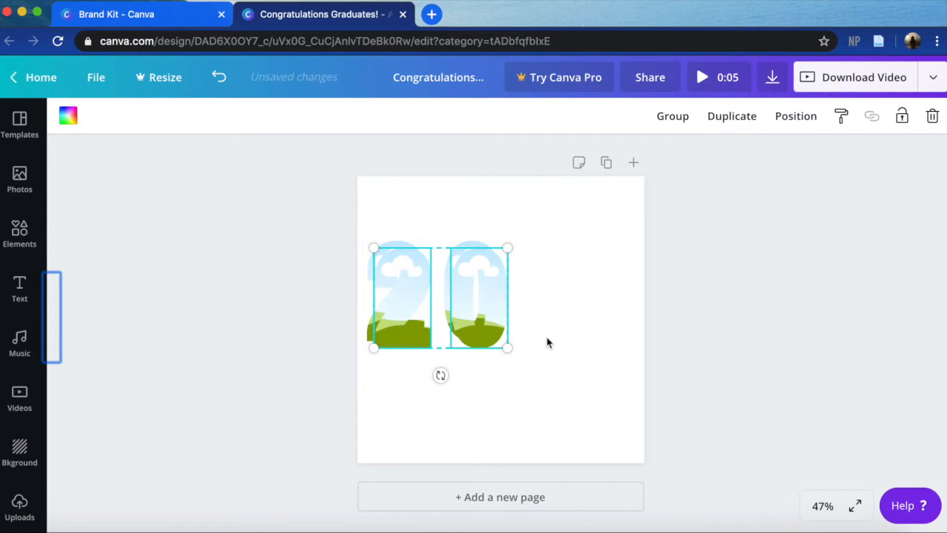
{"action": "left_click_drag", "start_coordinate": [409, 272], "coordinate": [541, 265]}
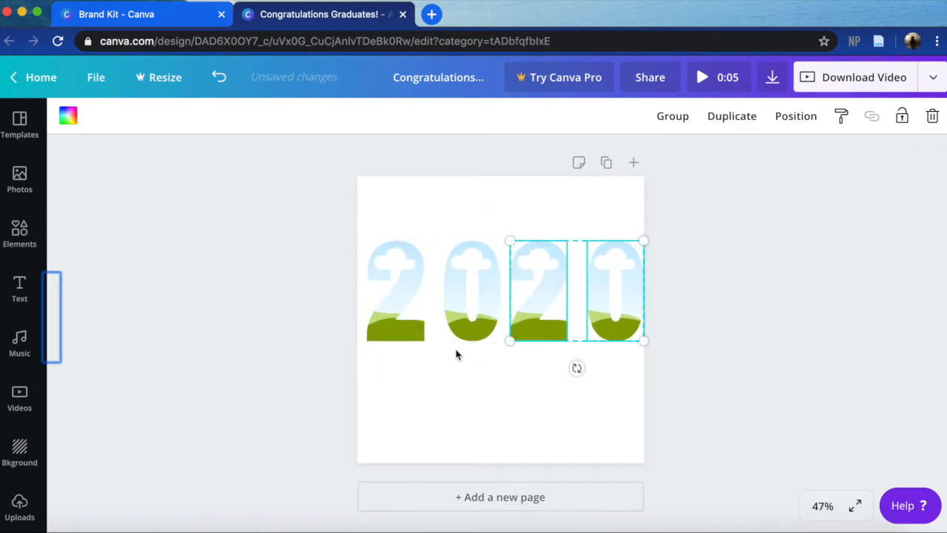
{"action": "left_click_drag", "start_coordinate": [537, 320], "coordinate": [544, 317]}
{"action": "left_click", "coordinate": [649, 390]}
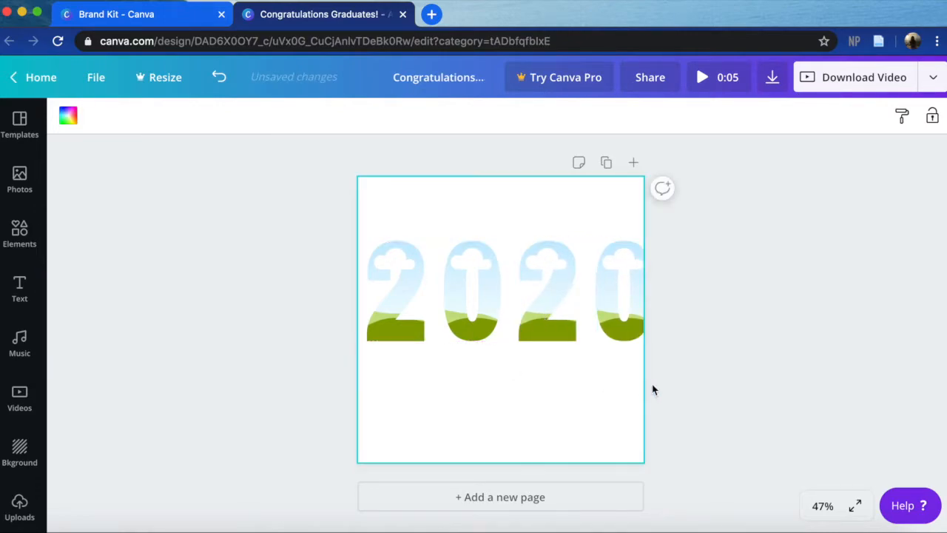
- Scale all four number frames down together to fit within the page width and group them
{"action": "left_click_drag", "start_coordinate": [681, 379], "coordinate": [353, 268]}
{"action": "left_click_drag", "start_coordinate": [652, 344], "coordinate": [629, 338]}
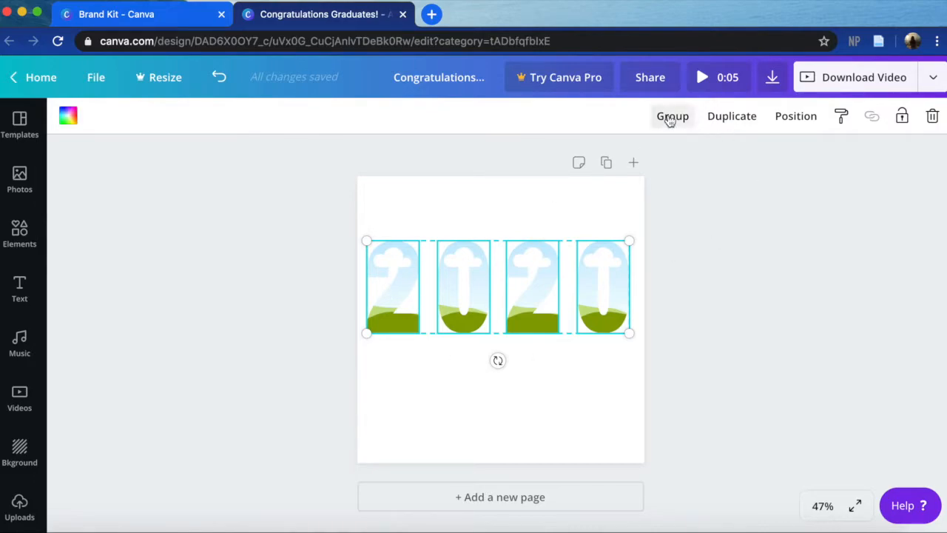
{"action": "left_click", "coordinate": [670, 119]}
{"action": "left_click", "coordinate": [626, 427]}
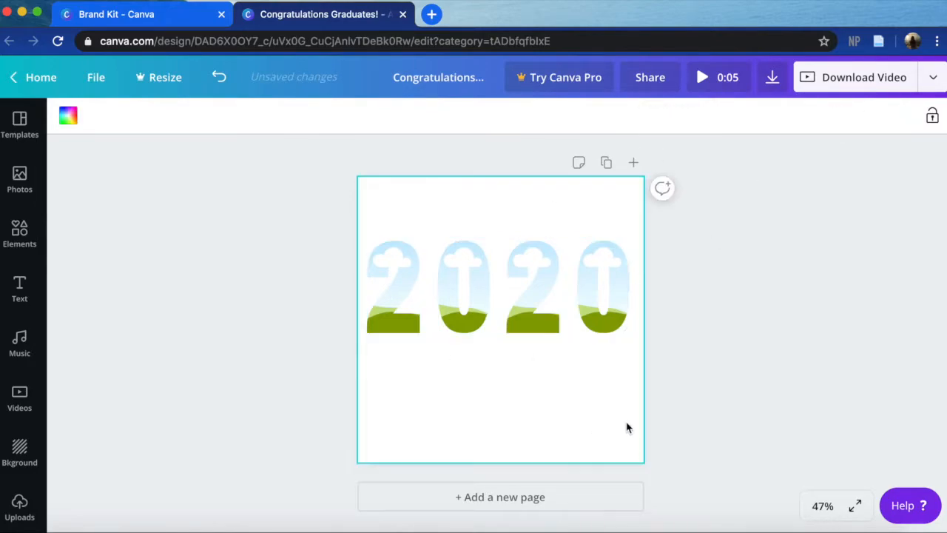
- Move the grouped 2020 up near the page's top, and again to the lower-right corner, partly beyond the page edge
{"action": "left_click_drag", "start_coordinate": [609, 282], "coordinate": [608, 230]}
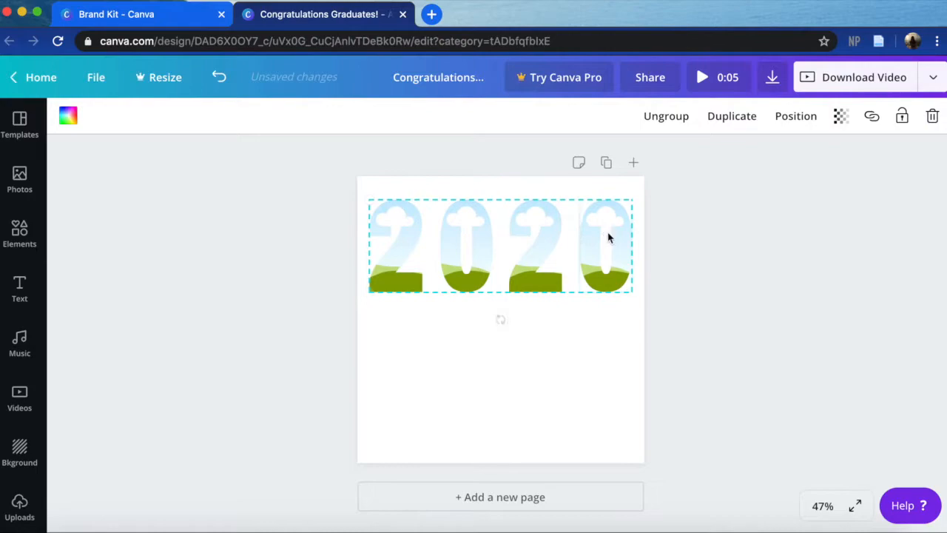
{"action": "left_click", "coordinate": [620, 419]}
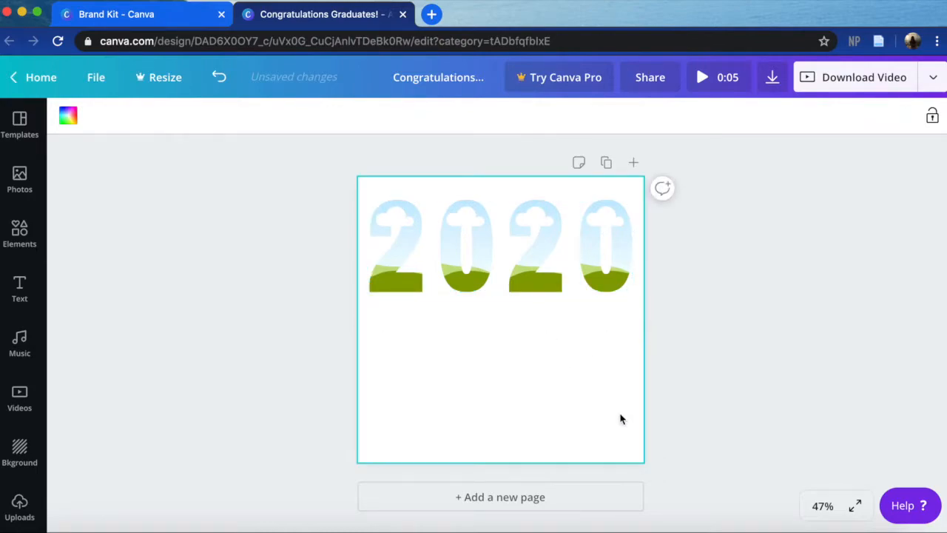
{"action": "left_click_drag", "start_coordinate": [589, 254], "coordinate": [651, 425]}
{"action": "left_click", "coordinate": [783, 358]}
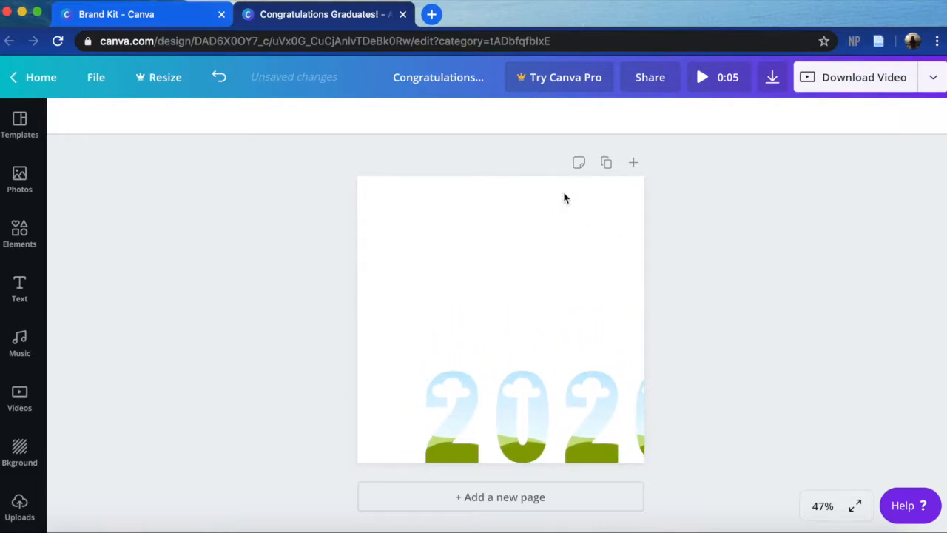
- Align the 2020 group to the middle and center of the page using the position options
{"action": "left_click", "coordinate": [494, 400]}
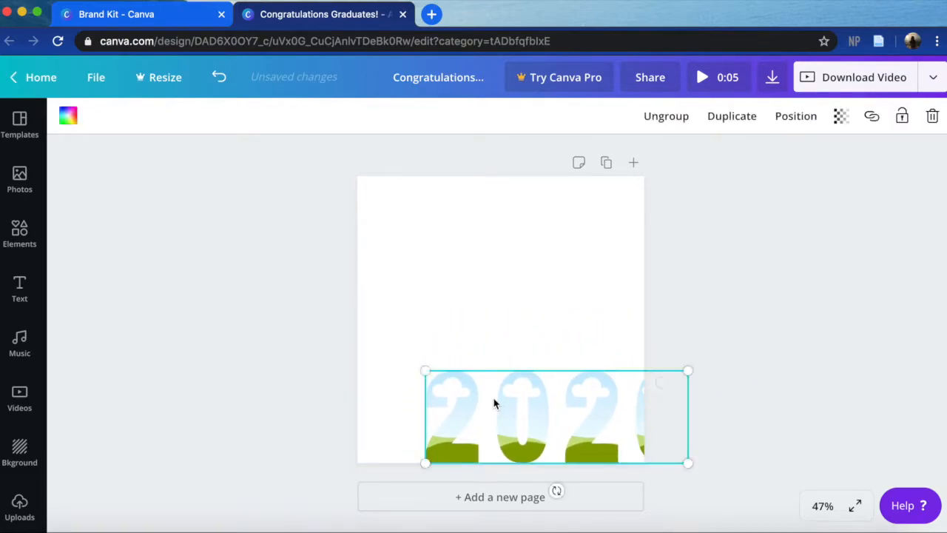
{"action": "left_click", "coordinate": [795, 125]}
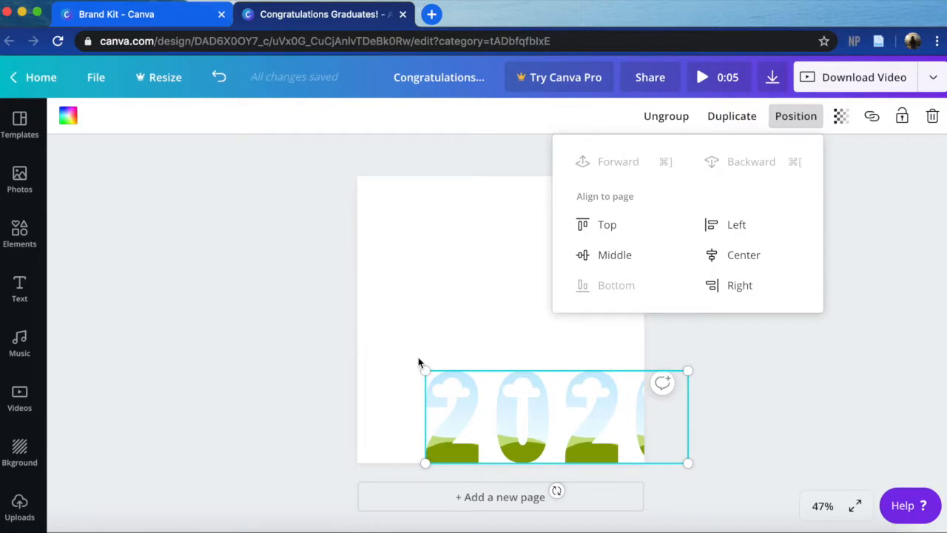
{"action": "left_click", "coordinate": [635, 256]}
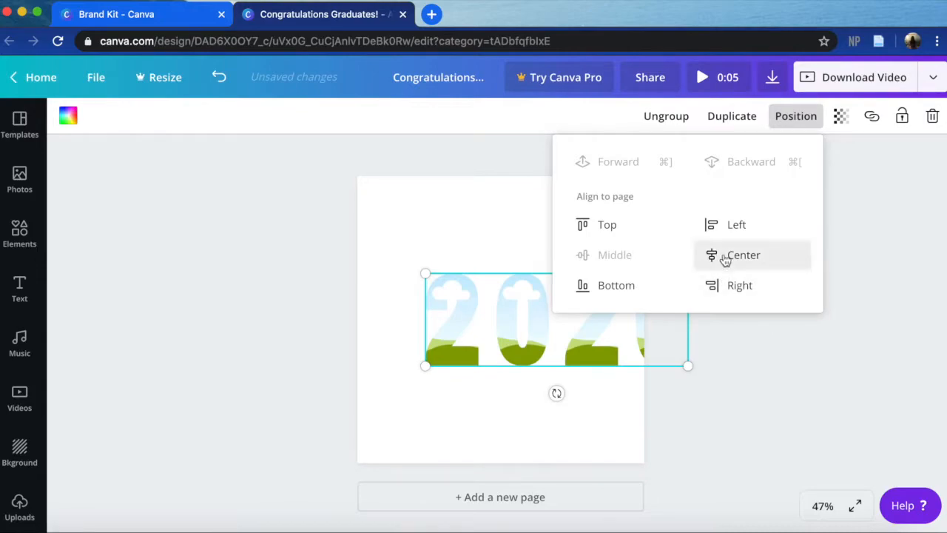
{"action": "left_click", "coordinate": [724, 258]}
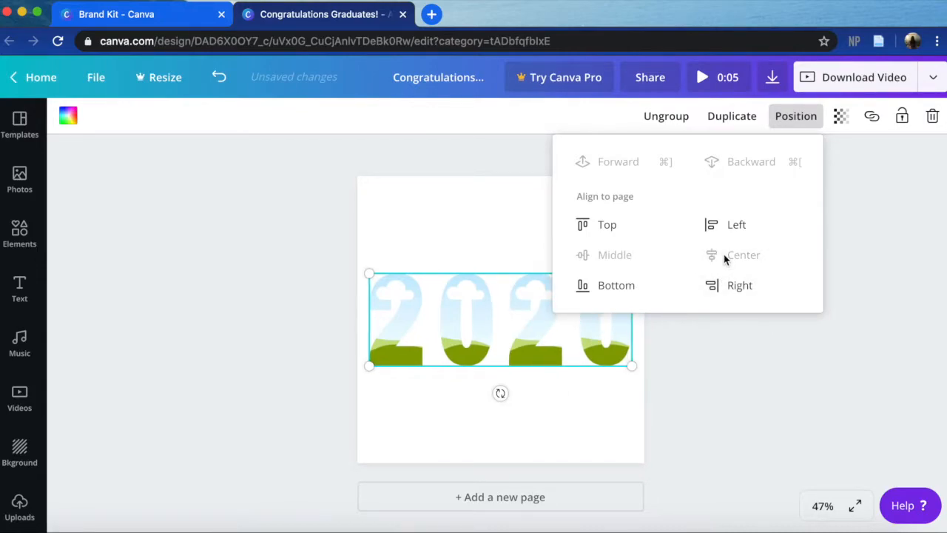
- Align the 2020 group to the page's top and right edges
{"action": "left_click", "coordinate": [626, 232]}
{"action": "left_click", "coordinate": [713, 291]}
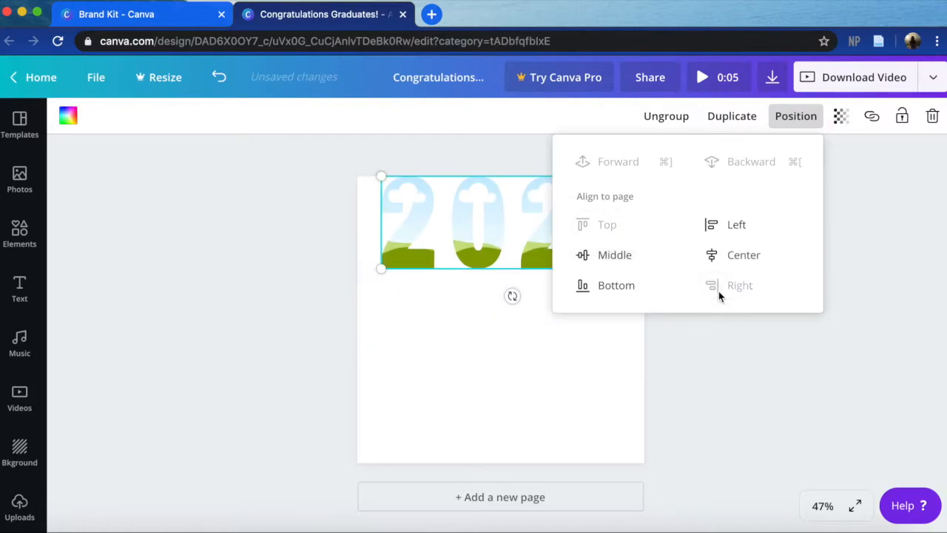
{"action": "left_click", "coordinate": [681, 354]}
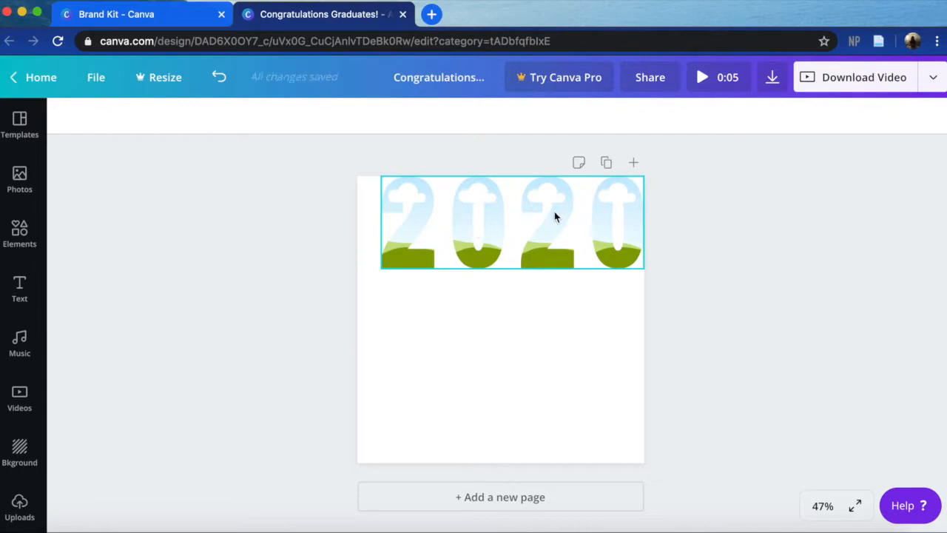
- Move the 2020 group to the exact center of the page using the alignment guides, and deselect it
{"action": "left_click_drag", "start_coordinate": [552, 212], "coordinate": [549, 316]}
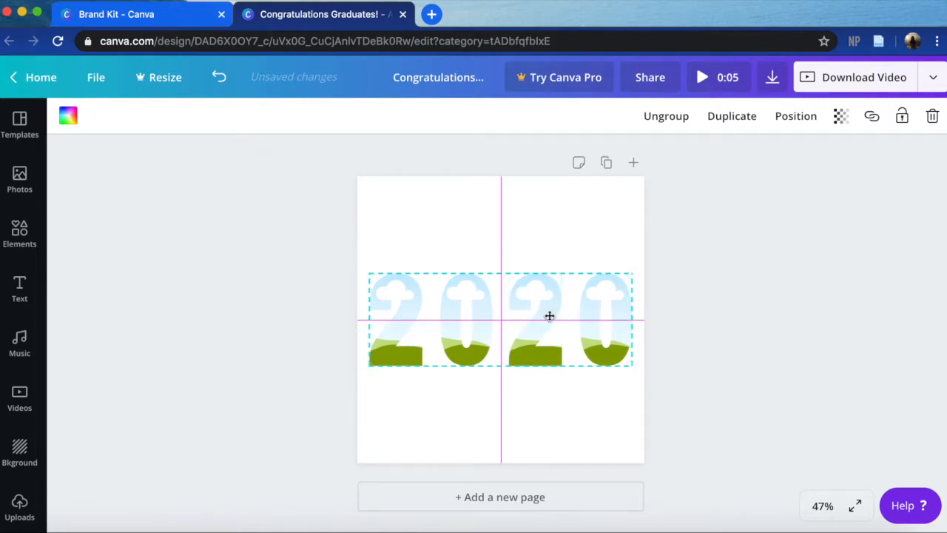
{"action": "left_click_drag", "start_coordinate": [549, 315], "coordinate": [550, 315]}
{"action": "left_click", "coordinate": [686, 348]}
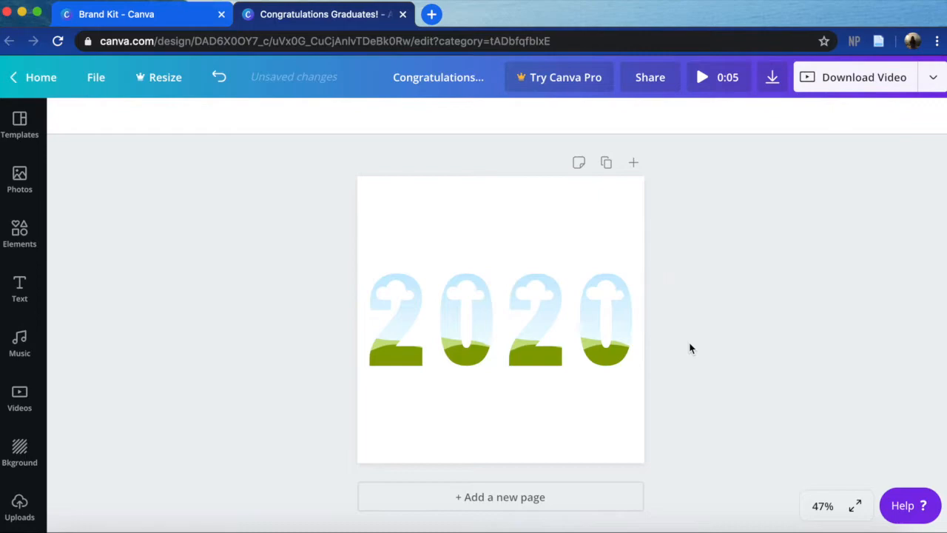
- Move the 2020 group down slightly below the page's vertical center and reselect it
{"action": "left_click_drag", "start_coordinate": [555, 296], "coordinate": [556, 311]}
{"action": "left_click", "coordinate": [706, 351]}
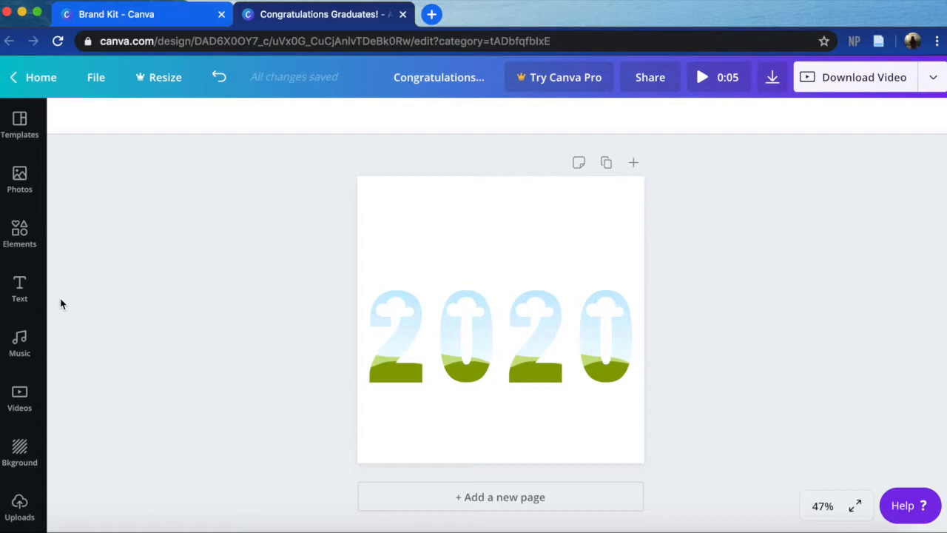
{"action": "left_click", "coordinate": [496, 329]}
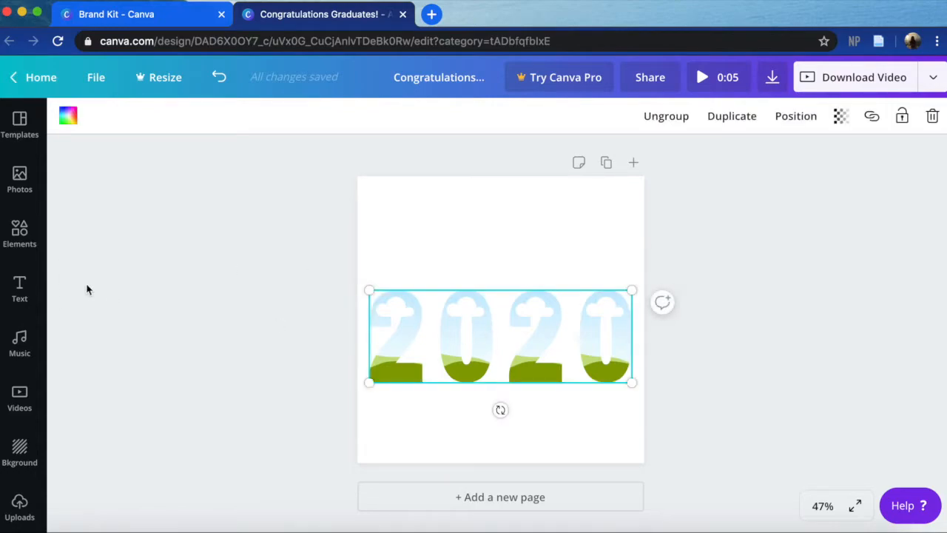
- Search the photo library for "graduation"
{"action": "left_click", "coordinate": [23, 233]}
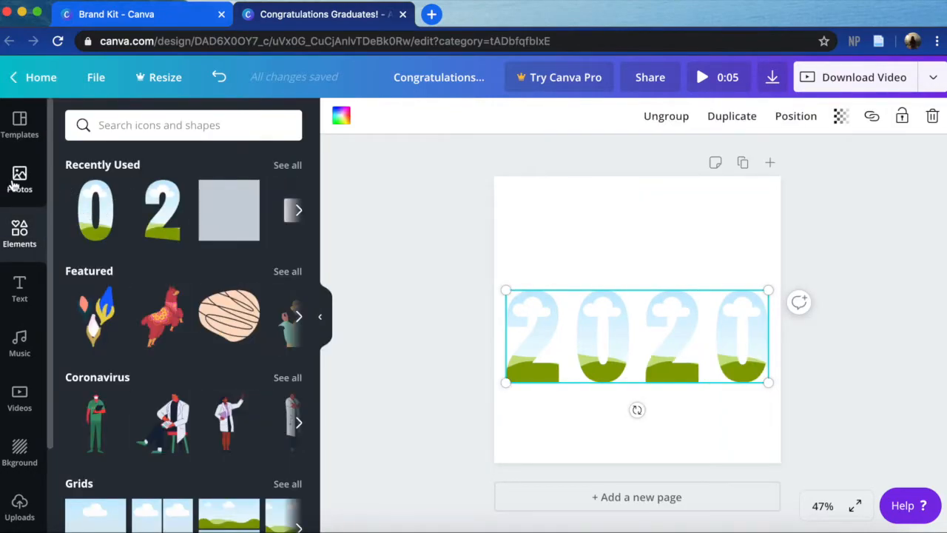
{"action": "left_click", "coordinate": [15, 185]}
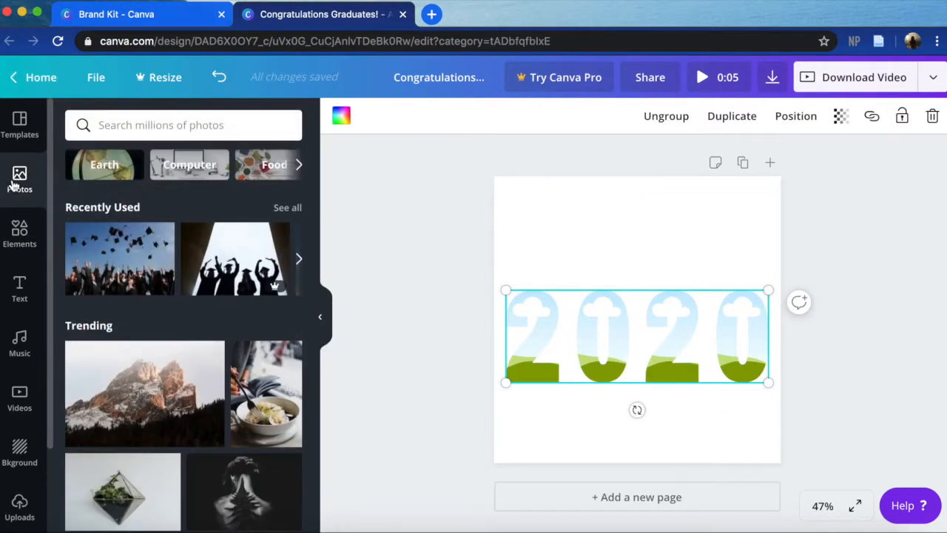
{"action": "left_click", "coordinate": [176, 124]}
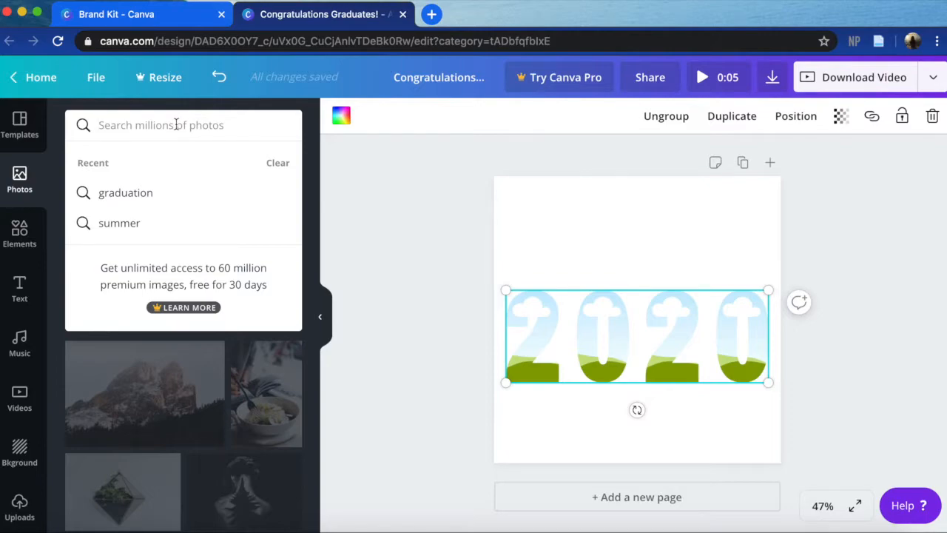
{"action": "type", "text": "gr"}
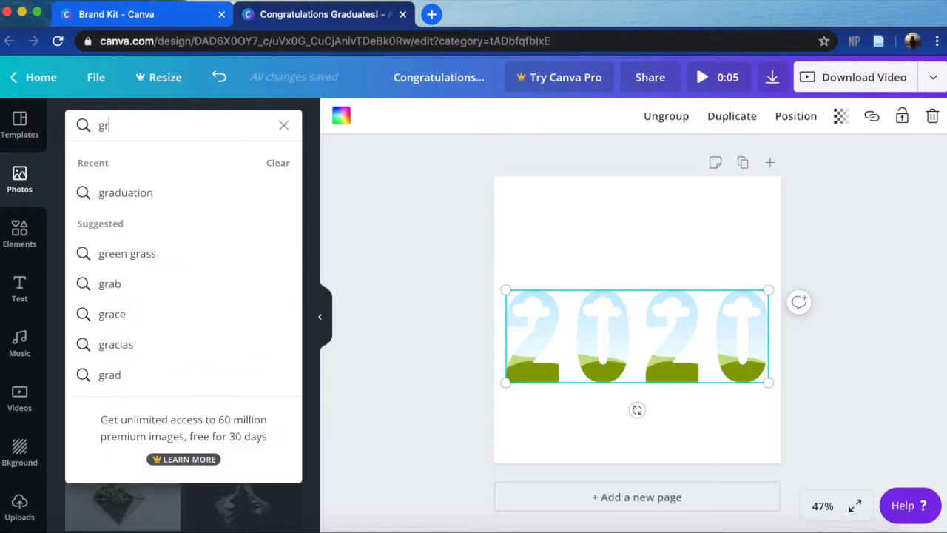
{"action": "type", "text": "aduation"}
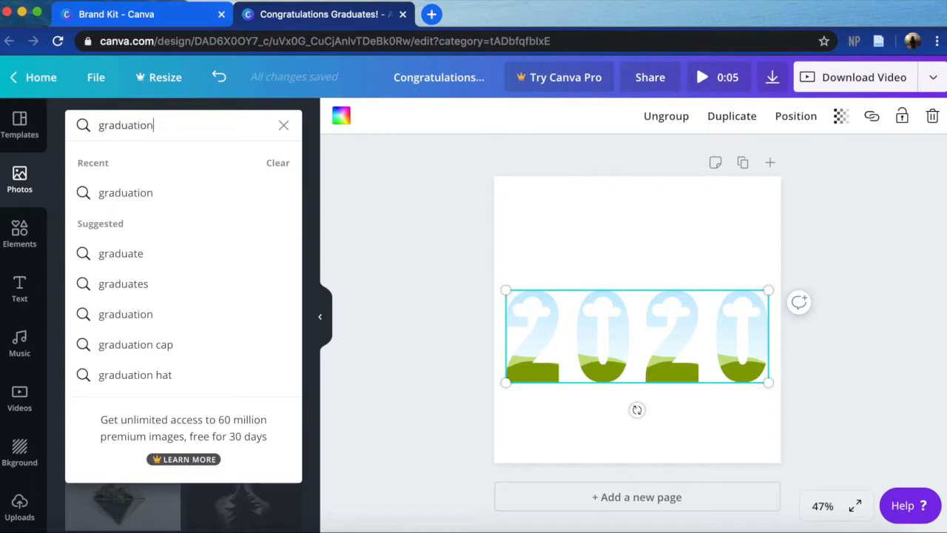
{"action": "key", "text": "Return"}
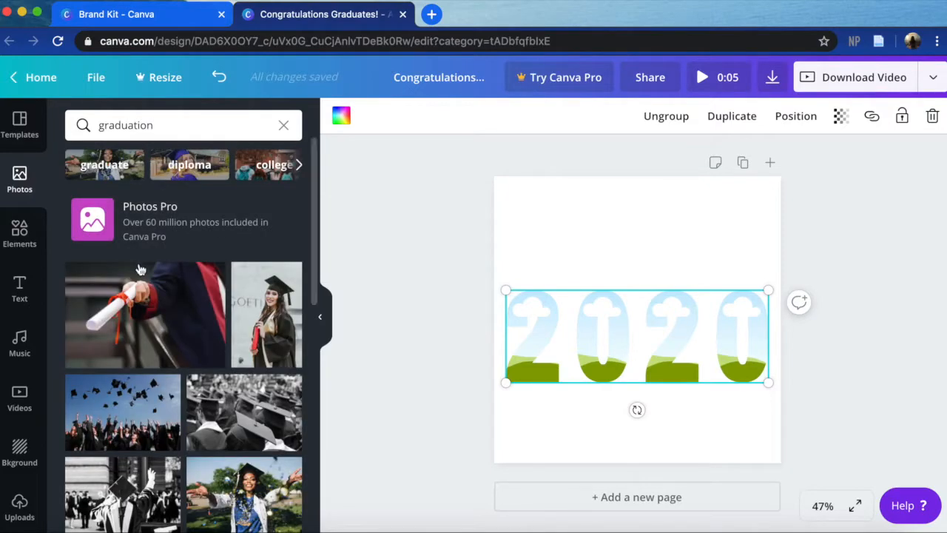
- Fill all four number frames of 2020 with the free photo of graduates tossing caps against a blue sky
{"action": "scroll", "coordinate": [169, 438], "scroll_direction": "down", "scroll_amount": 1}
{"action": "scroll", "coordinate": [169, 438], "scroll_direction": "down", "scroll_amount": 5}
{"action": "scroll", "coordinate": [119, 318], "scroll_direction": "up", "scroll_amount": 3}
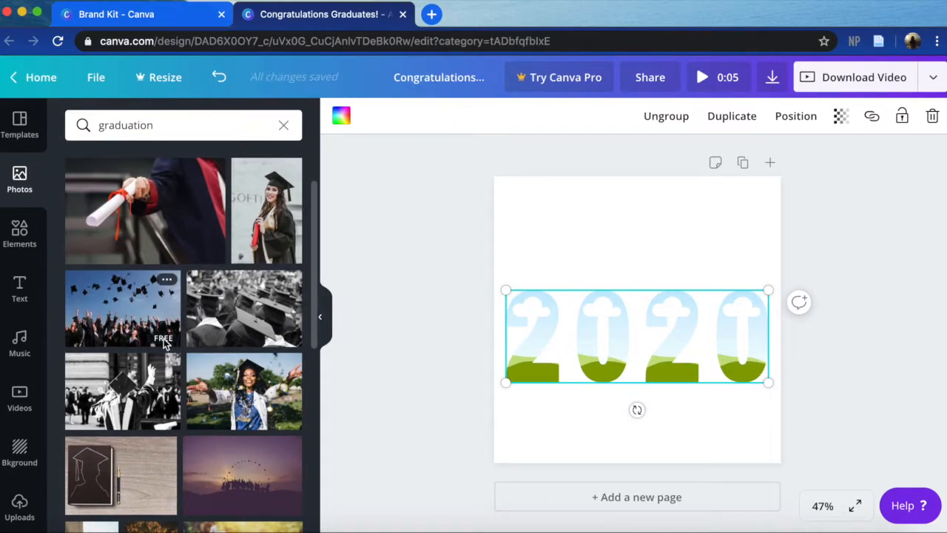
{"action": "left_click_drag", "start_coordinate": [170, 342], "coordinate": [544, 333]}
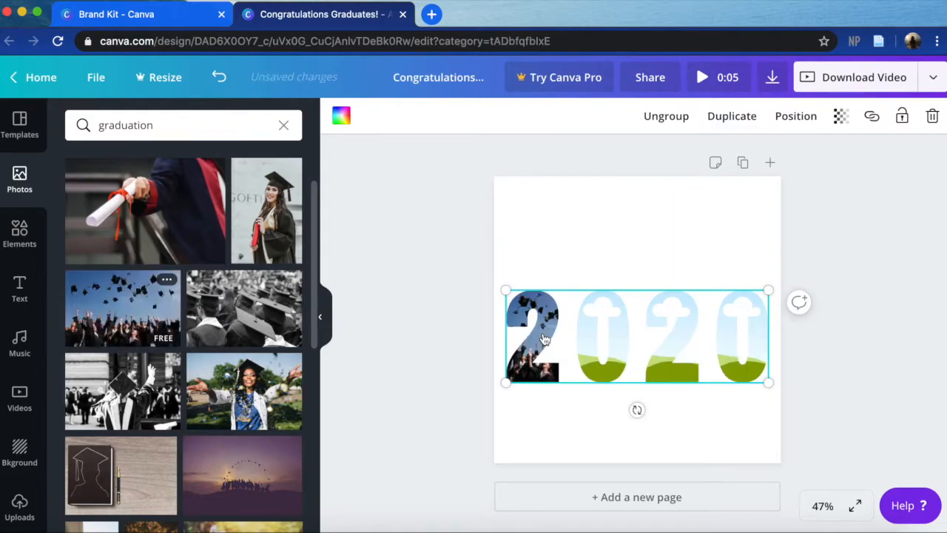
{"action": "left_click_drag", "start_coordinate": [152, 305], "coordinate": [612, 317]}
{"action": "left_click_drag", "start_coordinate": [128, 306], "coordinate": [674, 329]}
{"action": "left_click_drag", "start_coordinate": [130, 285], "coordinate": [759, 333]}
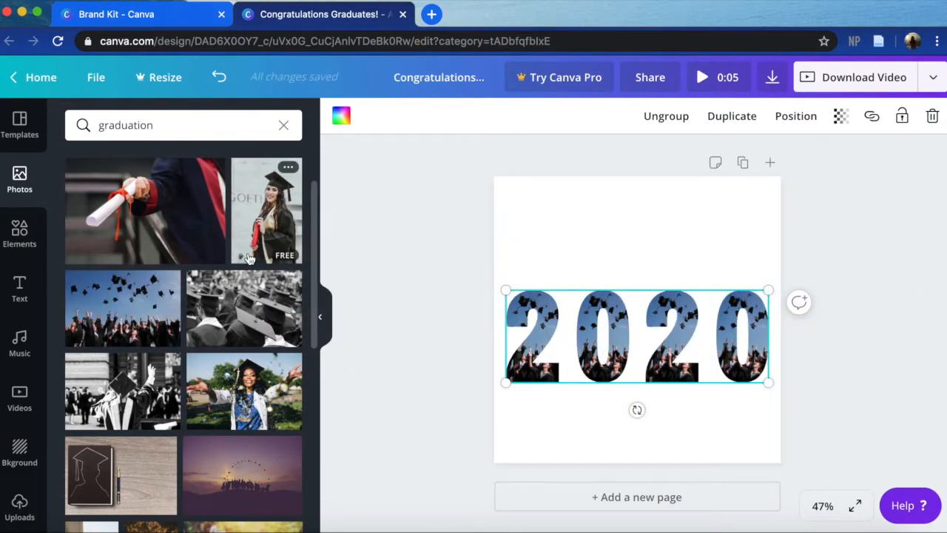
- Search the elements for "frames", examine the available frame shapes, and collapse the results
{"action": "left_click", "coordinate": [43, 239]}
{"action": "left_click", "coordinate": [158, 123]}
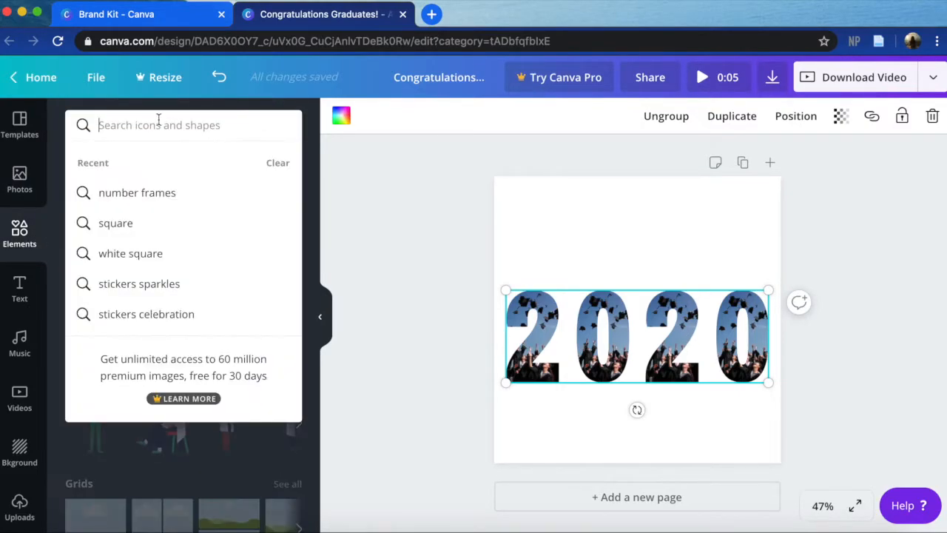
{"action": "type", "text": "frames"}
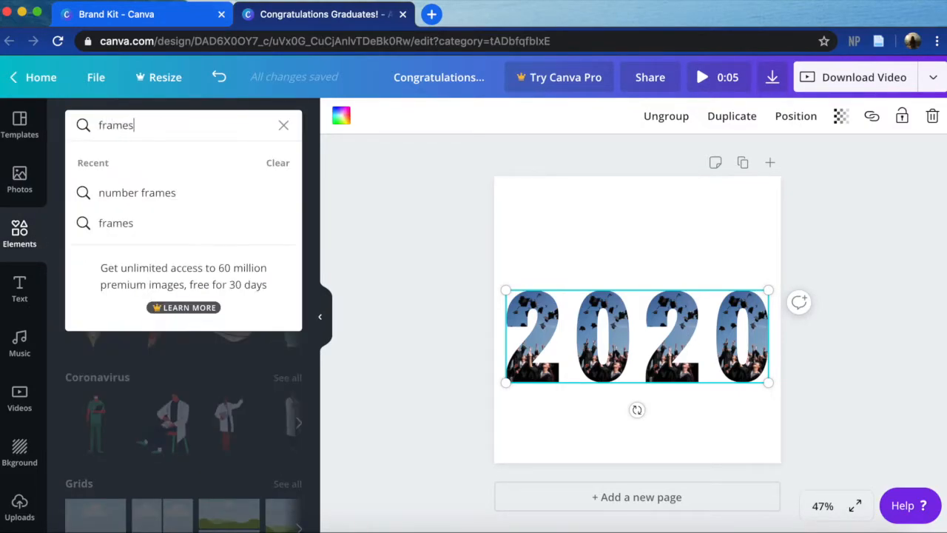
{"action": "key", "text": "Return"}
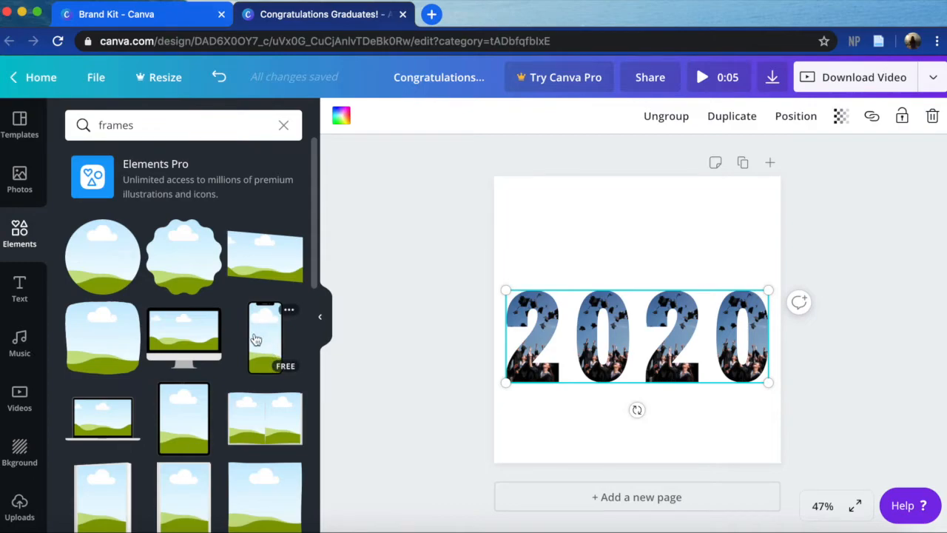
{"action": "scroll", "coordinate": [253, 335], "scroll_direction": "down", "scroll_amount": 3}
{"action": "scroll", "coordinate": [254, 339], "scroll_direction": "down", "scroll_amount": 10}
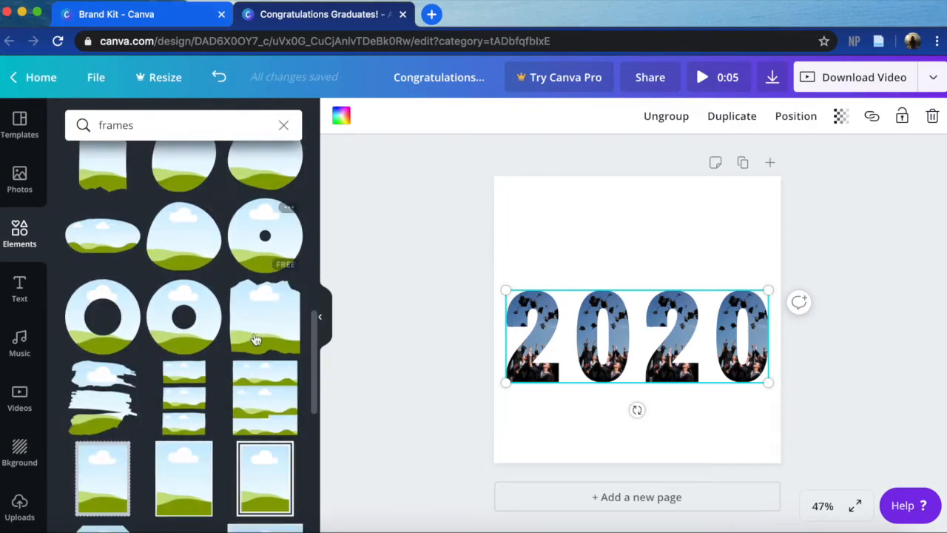
{"action": "scroll", "coordinate": [254, 338], "scroll_direction": "down", "scroll_amount": 5}
{"action": "scroll", "coordinate": [255, 339], "scroll_direction": "up", "scroll_amount": 6}
{"action": "scroll", "coordinate": [255, 339], "scroll_direction": "down", "scroll_amount": 6}
{"action": "scroll", "coordinate": [255, 339], "scroll_direction": "up", "scroll_amount": 10}
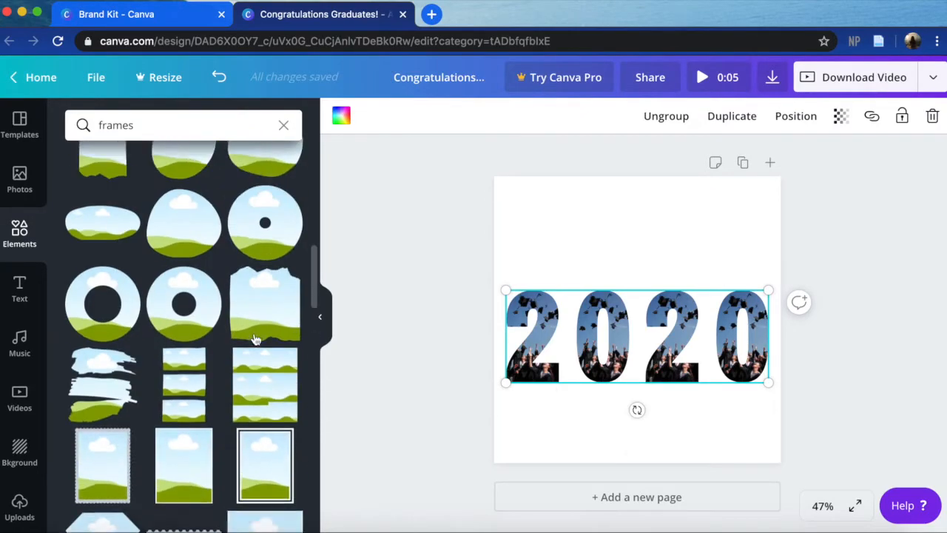
{"action": "left_click", "coordinate": [321, 319]}
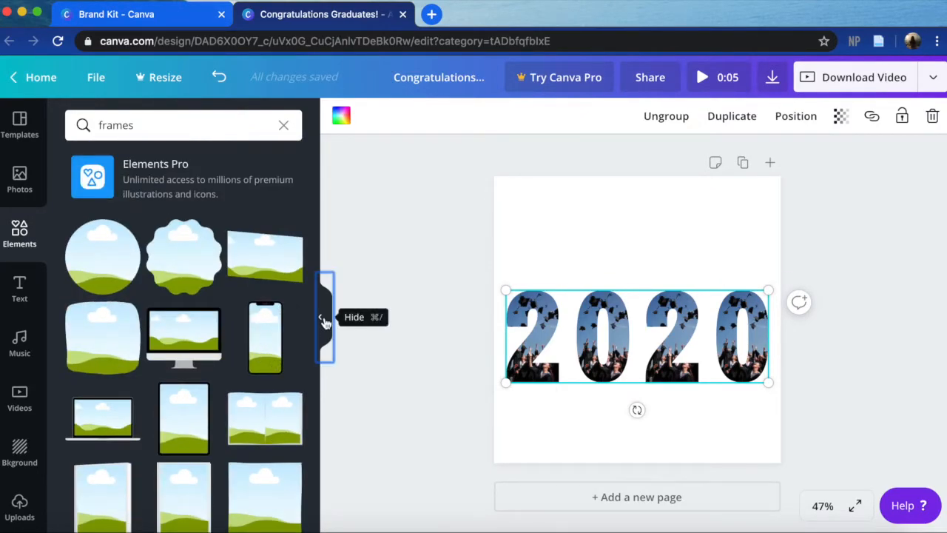
{"action": "left_click", "coordinate": [325, 323]}
- Reposition the photo inside the first 2 so its left edge lines up with the digit's left edge
{"action": "left_click", "coordinate": [409, 350]}
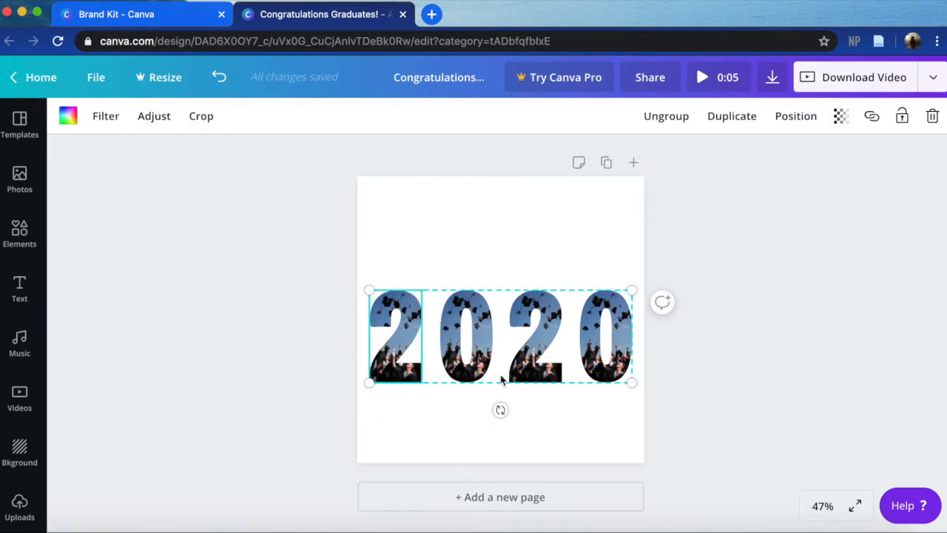
{"action": "double_click", "coordinate": [410, 311]}
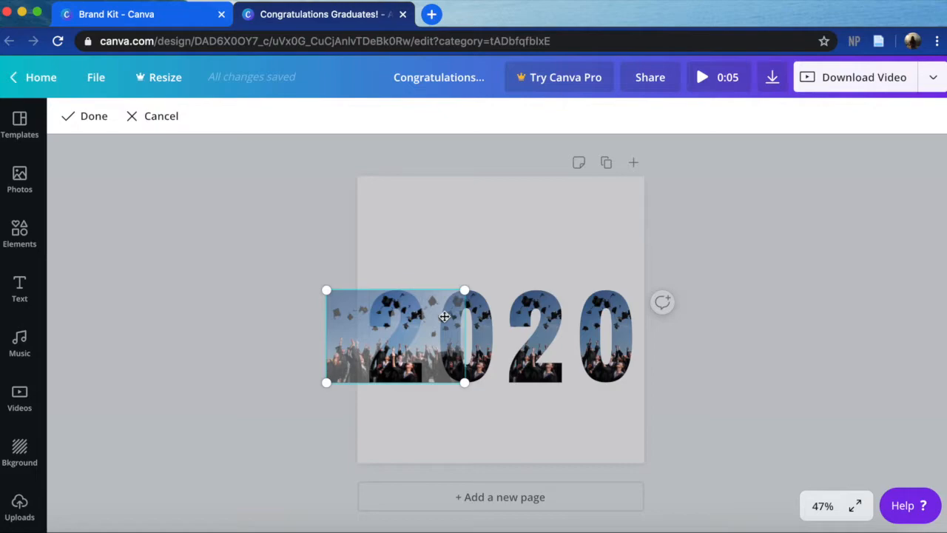
{"action": "left_click_drag", "start_coordinate": [415, 305], "coordinate": [480, 310]}
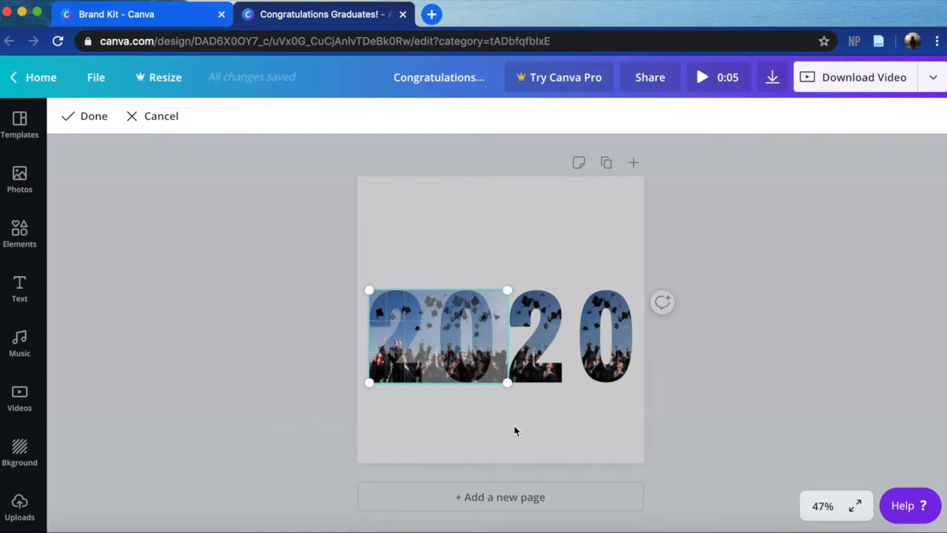
{"action": "left_click", "coordinate": [515, 431]}
- Shift the photo to the right inside the first 0, and check the photo crop of the second 2
{"action": "double_click", "coordinate": [482, 331]}
{"action": "left_click_drag", "start_coordinate": [482, 332], "coordinate": [526, 319]}
{"action": "left_click", "coordinate": [530, 445]}
{"action": "double_click", "coordinate": [553, 317]}
{"action": "left_click", "coordinate": [522, 420]}
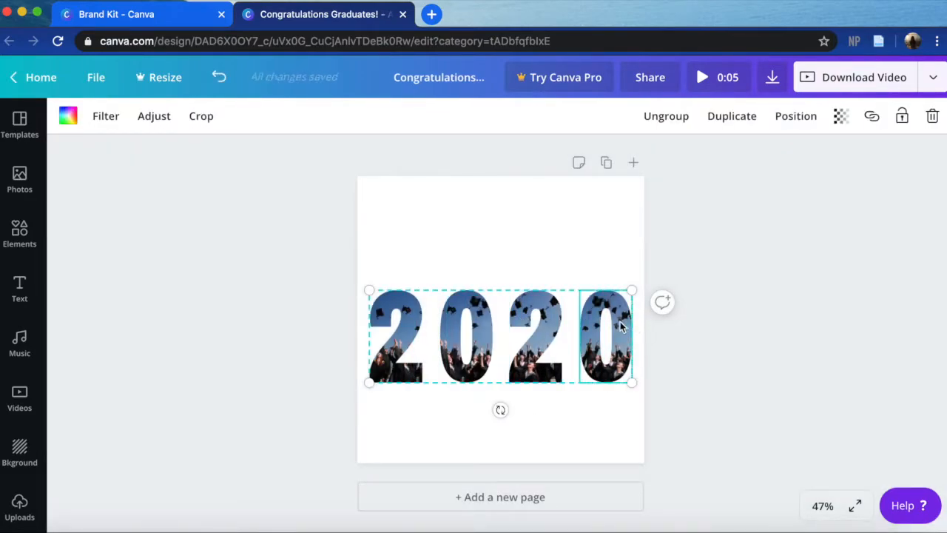
- Reposition the photo inside the last 0 so its right edge meets the digit's right edge, and deselect everything
{"action": "double_click", "coordinate": [620, 322]}
{"action": "left_click_drag", "start_coordinate": [620, 322], "coordinate": [550, 323]}
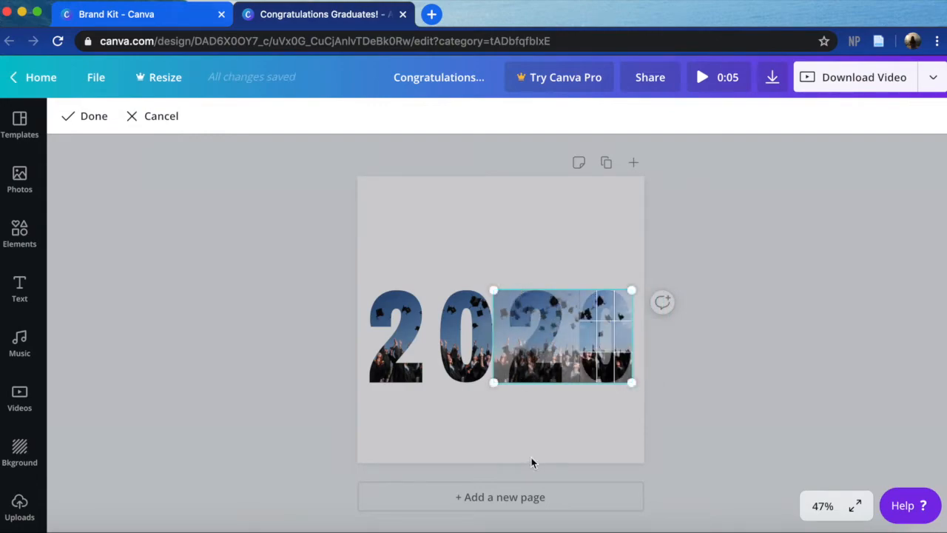
{"action": "left_click", "coordinate": [531, 458]}
{"action": "left_click", "coordinate": [528, 452]}
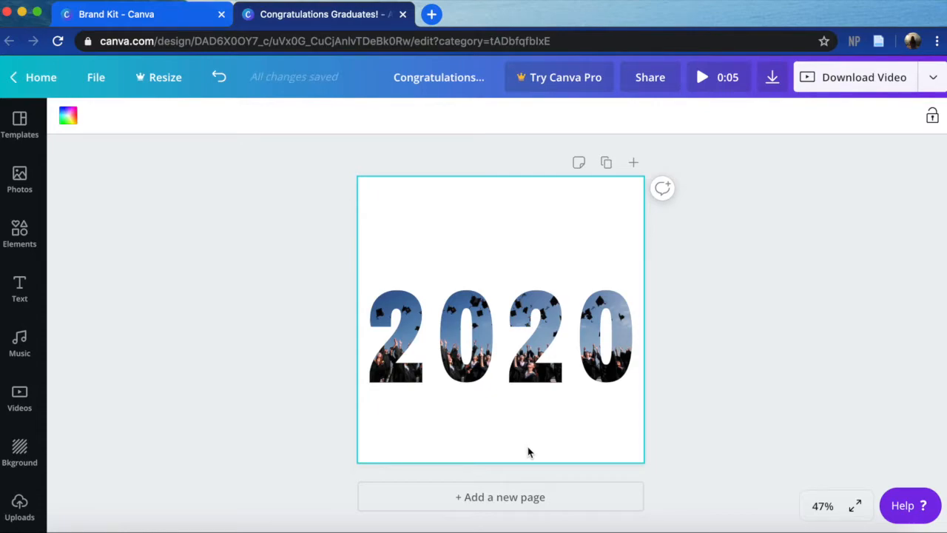
{"action": "left_click", "coordinate": [308, 349]}
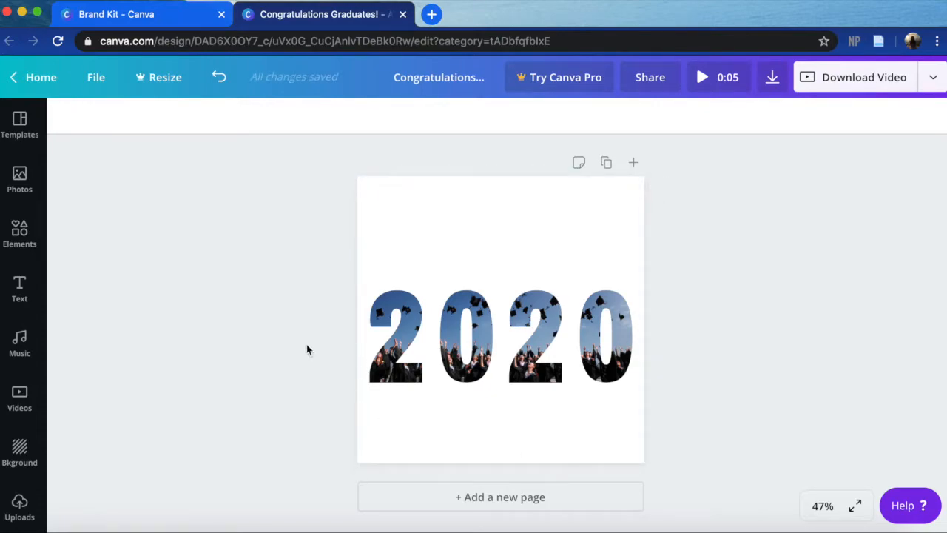
- Duplicate the whole 2020 group and place the copy directly below, overlapping the lower part of the original
{"action": "left_click", "coordinate": [449, 379]}
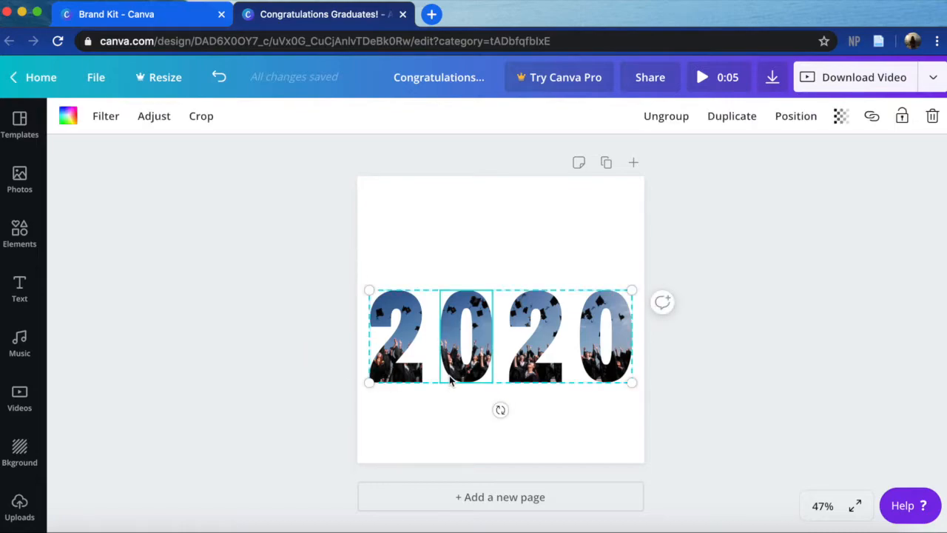
{"action": "left_click", "coordinate": [723, 395]}
{"action": "left_click", "coordinate": [615, 365]}
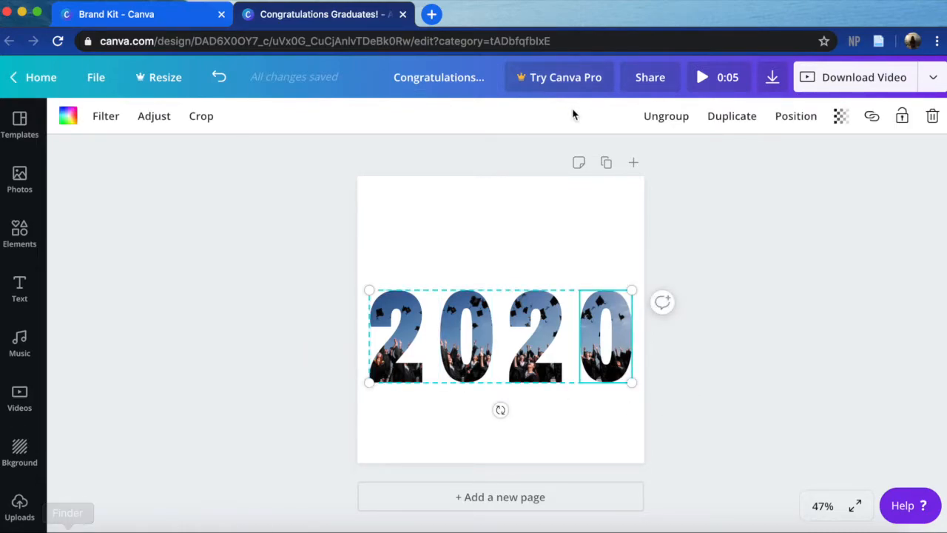
{"action": "left_click_drag", "start_coordinate": [334, 280], "coordinate": [643, 374]}
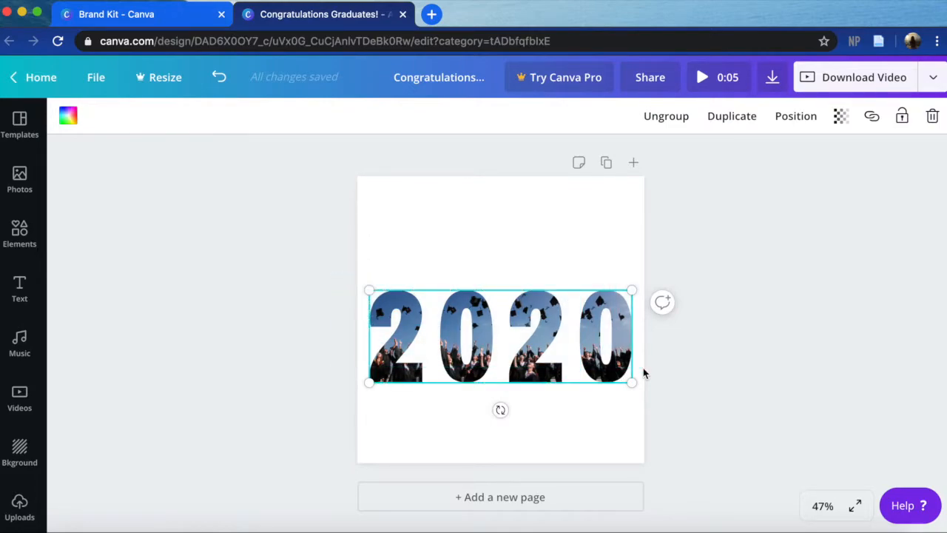
{"action": "key", "text": "super+d"}
{"action": "left_click_drag", "start_coordinate": [542, 337], "coordinate": [527, 390]}
{"action": "left_click", "coordinate": [259, 271]}
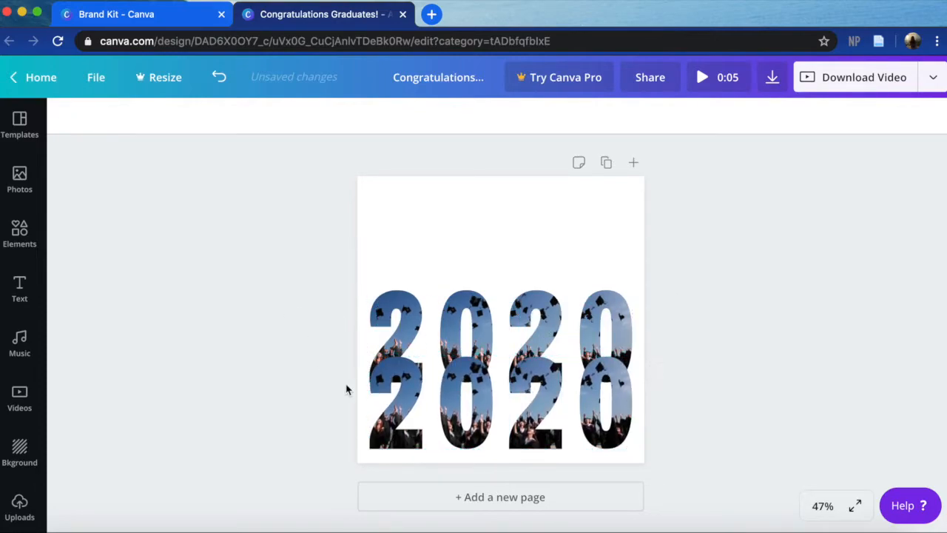
- Try out the hue range of the custom color picker for the first 2 of the lower 2020 copy
{"action": "left_click", "coordinate": [408, 421]}
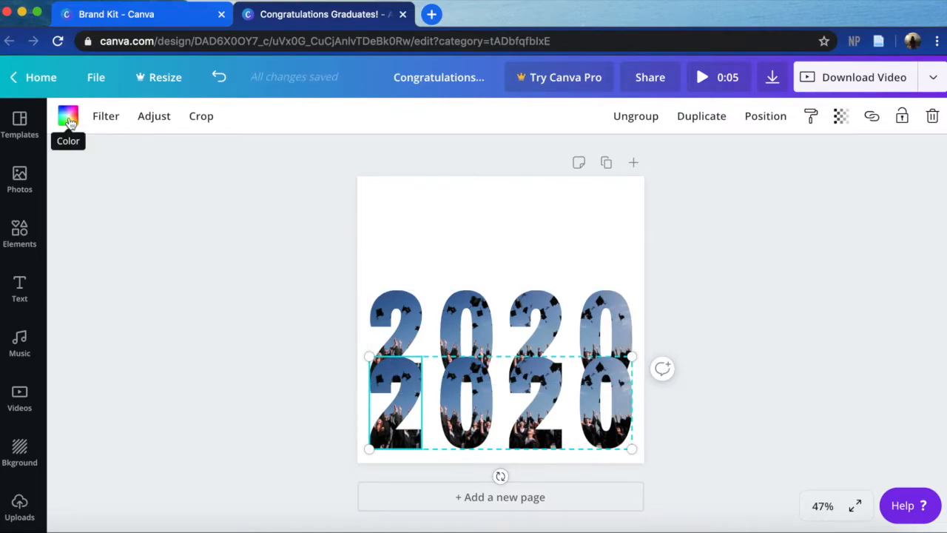
{"action": "left_click", "coordinate": [68, 117]}
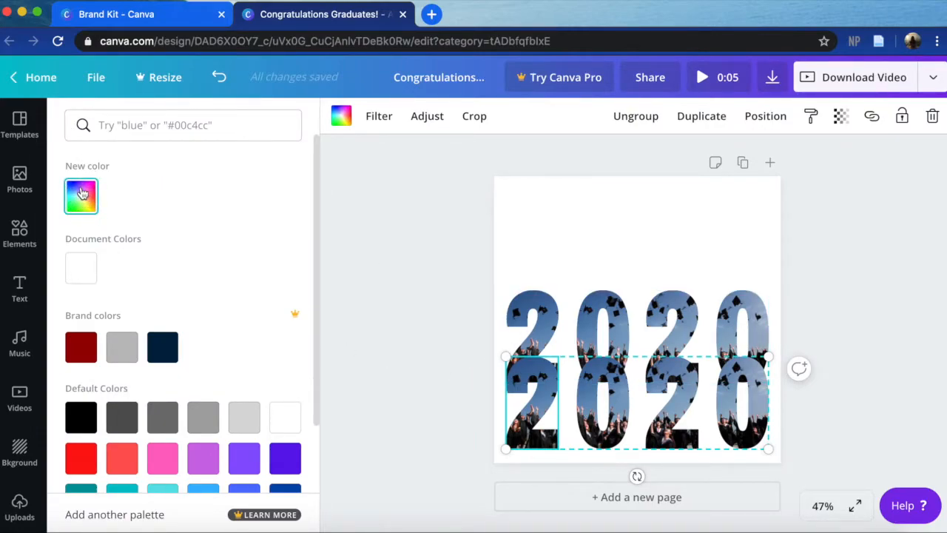
{"action": "left_click", "coordinate": [82, 193]}
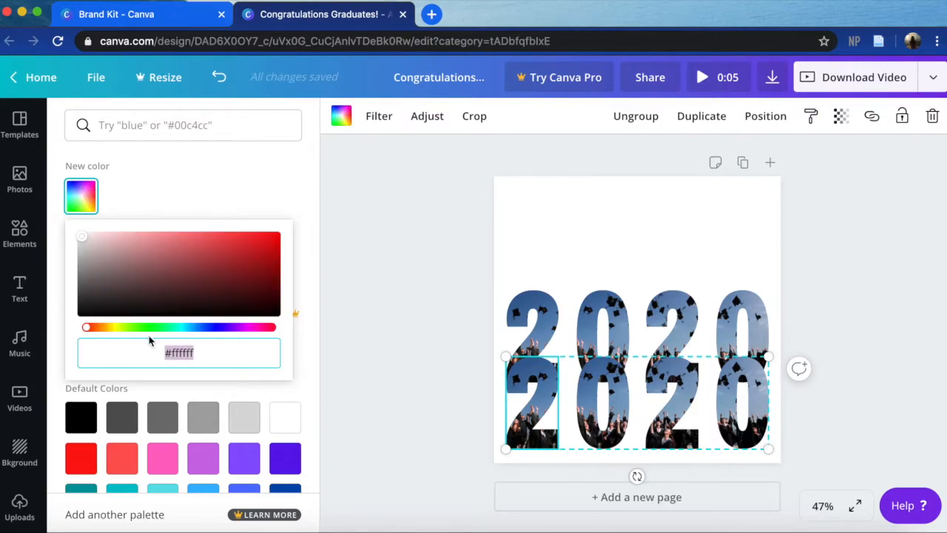
{"action": "left_click_drag", "start_coordinate": [87, 328], "coordinate": [225, 328]}
{"action": "left_click", "coordinate": [208, 205]}
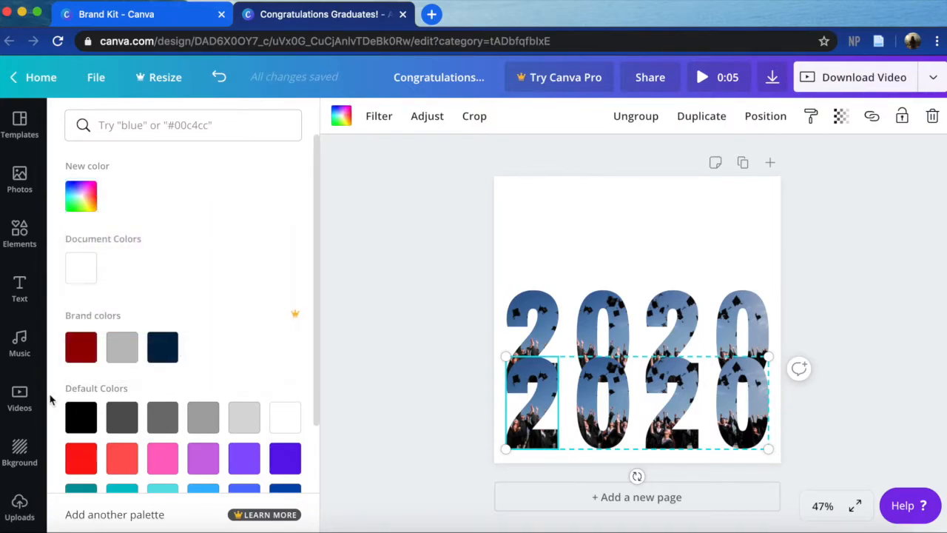
- Color all four digits of the lower 2020 copy black and close the color choices
{"action": "left_click", "coordinate": [82, 415]}
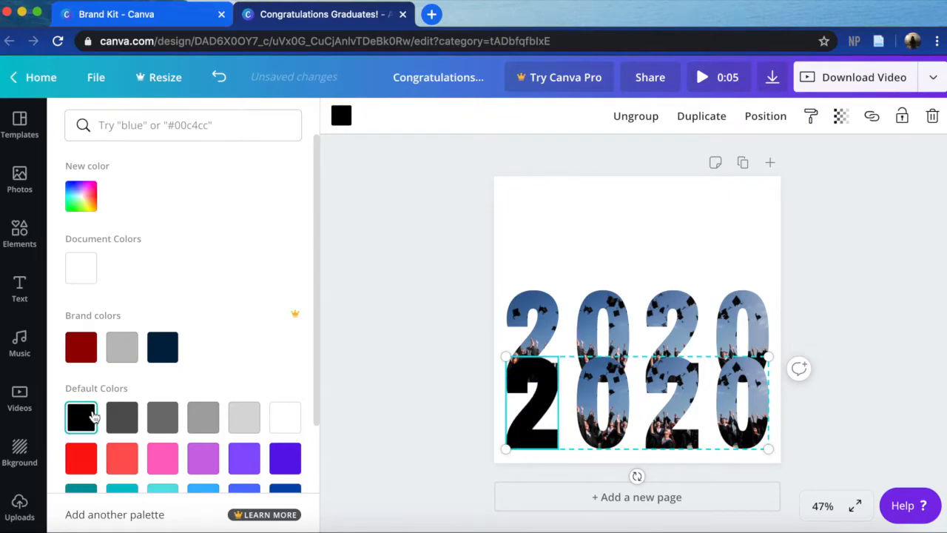
{"action": "left_click", "coordinate": [620, 414]}
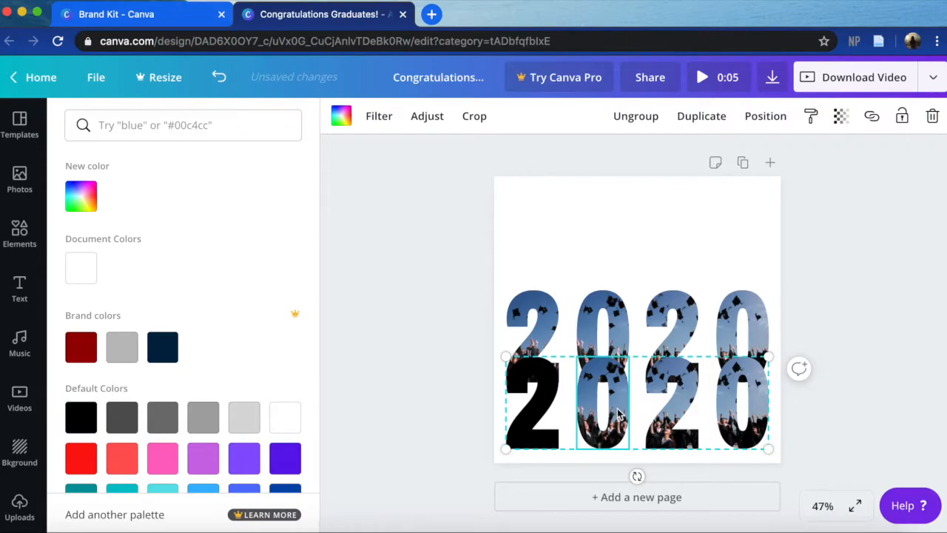
{"action": "left_click", "coordinate": [74, 420]}
{"action": "left_click", "coordinate": [680, 424]}
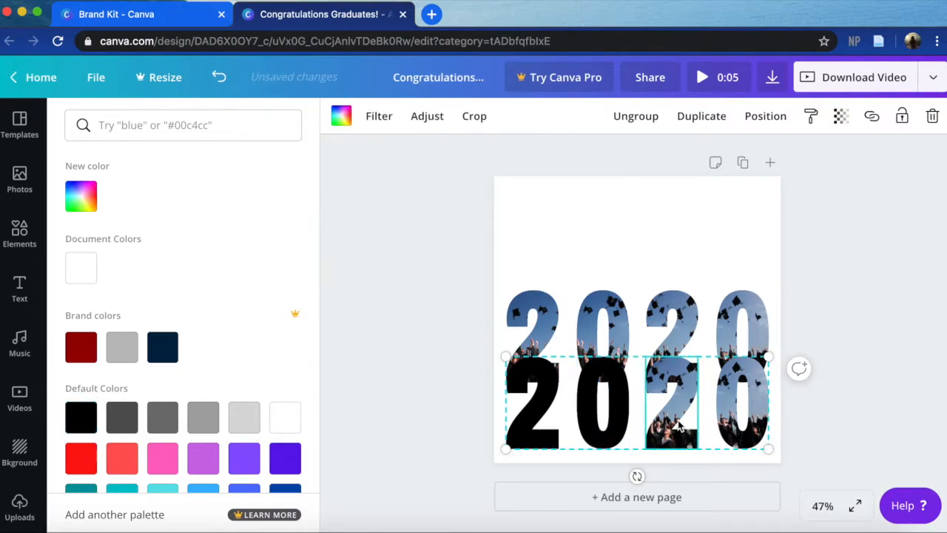
{"action": "left_click", "coordinate": [80, 418]}
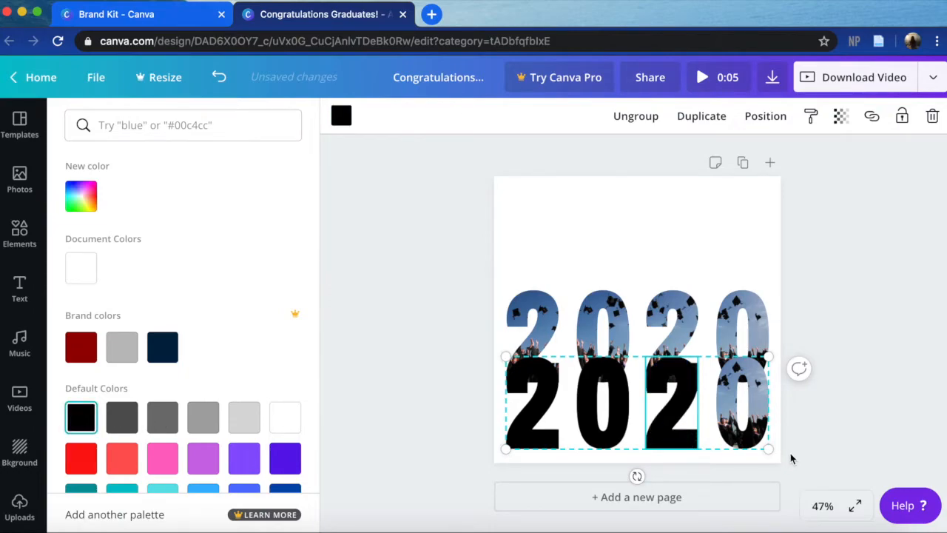
{"action": "left_click", "coordinate": [761, 433]}
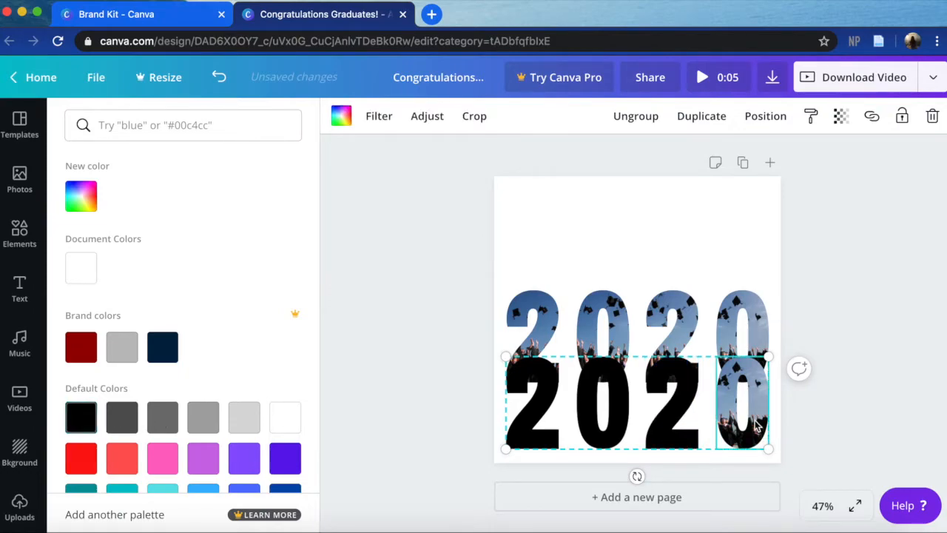
{"action": "left_click", "coordinate": [77, 422]}
{"action": "left_click", "coordinate": [360, 408]}
- Move the black 2020 copy exactly over the photo-filled digits and send it backward behind them
{"action": "left_click", "coordinate": [676, 458]}
{"action": "left_click_drag", "start_coordinate": [677, 458], "coordinate": [367, 452]}
{"action": "left_click_drag", "start_coordinate": [549, 427], "coordinate": [541, 366]}
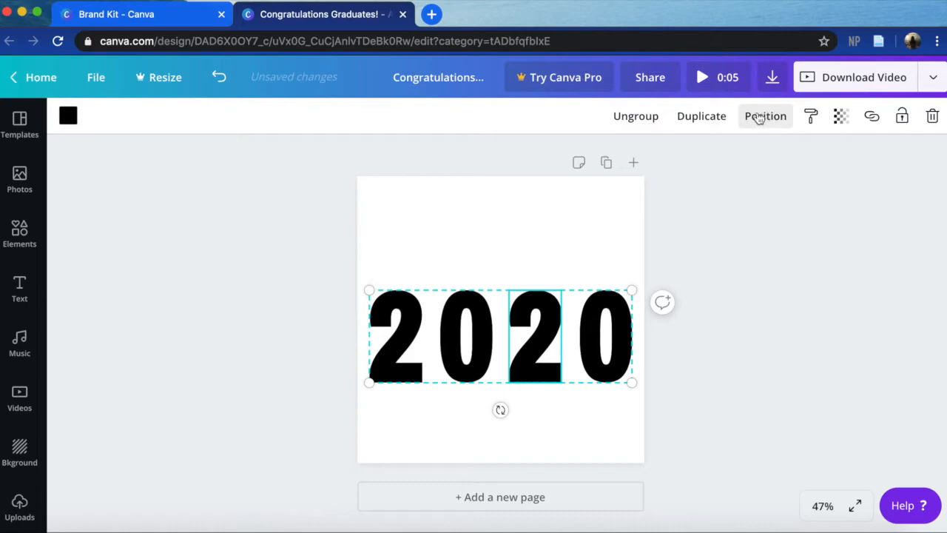
{"action": "left_click", "coordinate": [758, 120]}
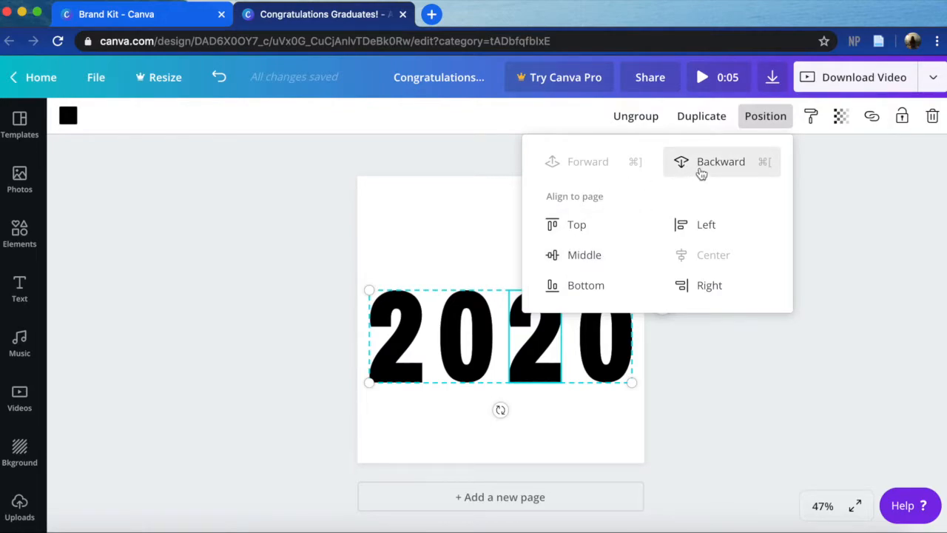
{"action": "left_click", "coordinate": [692, 166]}
- Nudge the black 2020 group slightly to the right as a shadow behind the photo digits, and deselect it
{"action": "left_click", "coordinate": [755, 118]}
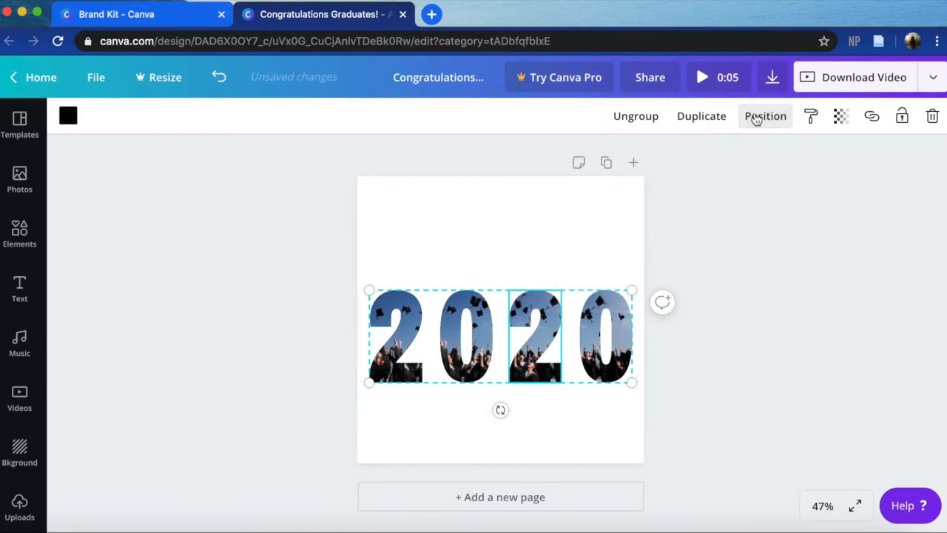
{"action": "key", "text": "Right"}
{"action": "key", "text": "Right"}
{"action": "key", "text": "Right"}
{"action": "key", "text": "Right"}
{"action": "key", "text": "Right"}
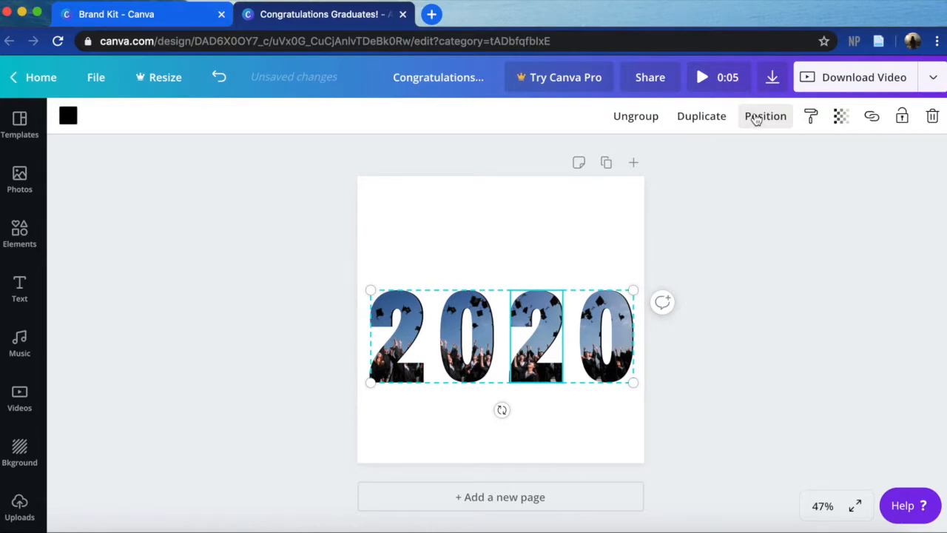
{"action": "key", "text": "Right"}
{"action": "key", "text": "Right"}
{"action": "key", "text": "Right"}
{"action": "key", "text": "Right"}
{"action": "key", "text": "Right"}
{"action": "key", "text": "Right"}
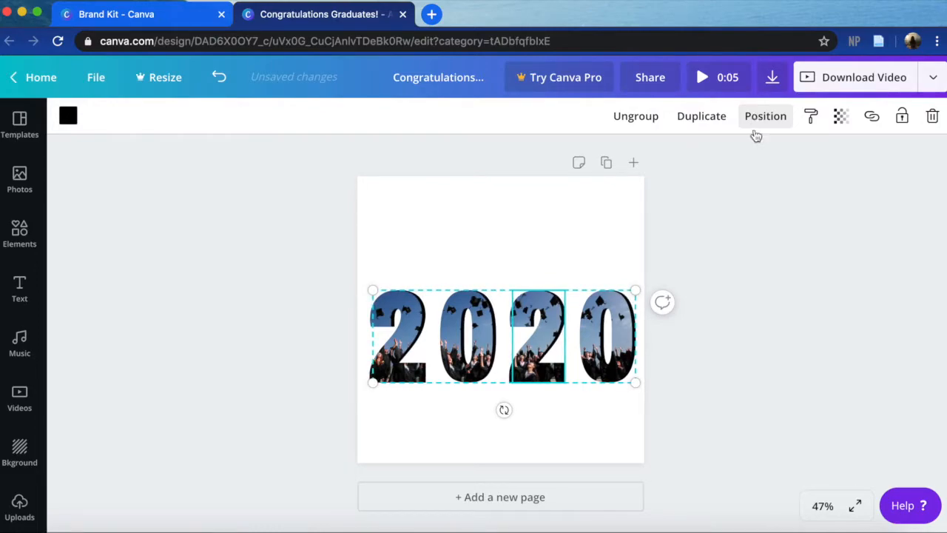
{"action": "left_click", "coordinate": [736, 292]}
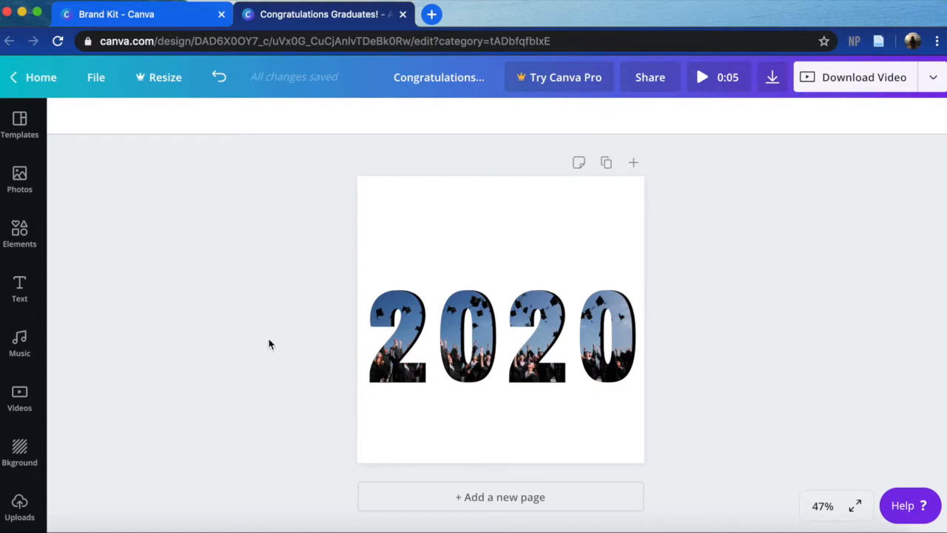
- Look through the font combinations, add a plain heading text box, and place it above the 2020 digits
{"action": "left_click", "coordinate": [22, 292]}
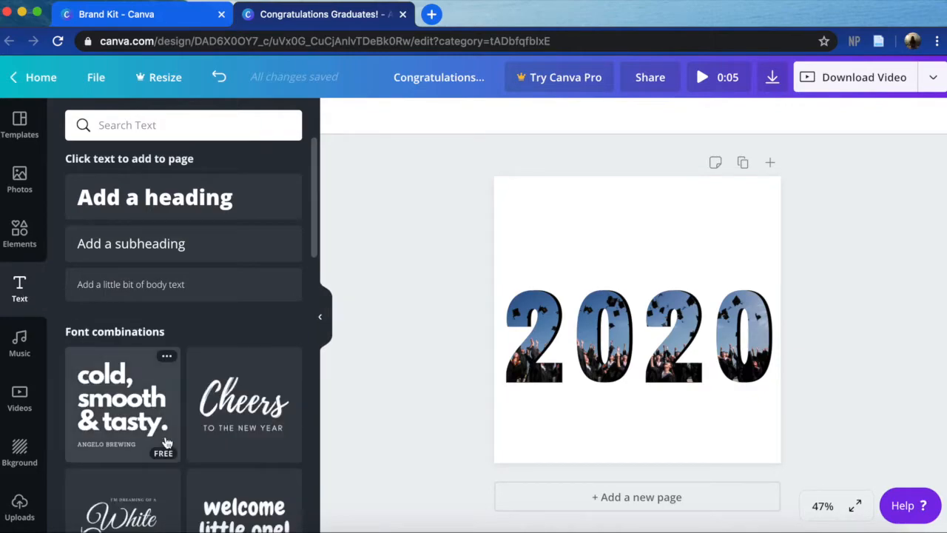
{"action": "scroll", "coordinate": [168, 442], "scroll_direction": "down", "scroll_amount": 10}
{"action": "scroll", "coordinate": [167, 443], "scroll_direction": "down", "scroll_amount": 8}
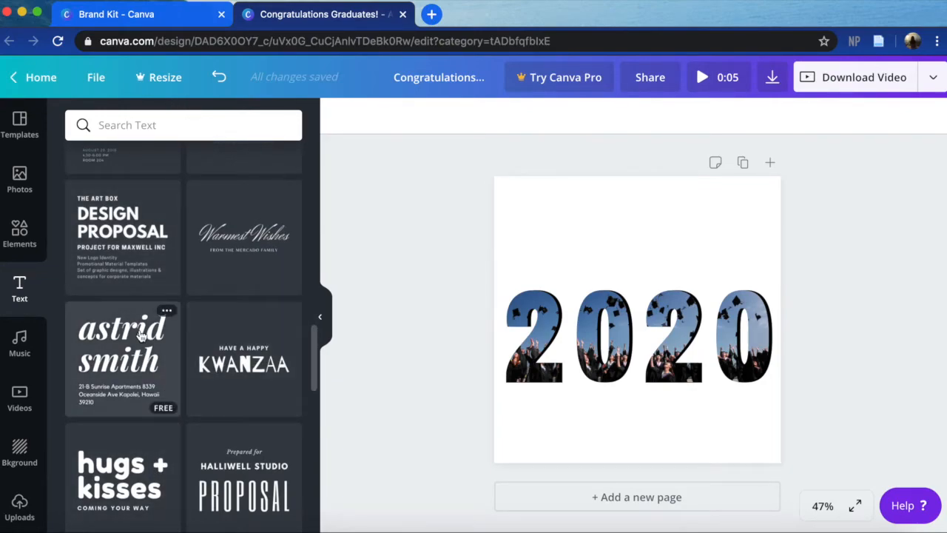
{"action": "scroll", "coordinate": [141, 336], "scroll_direction": "down", "scroll_amount": 10}
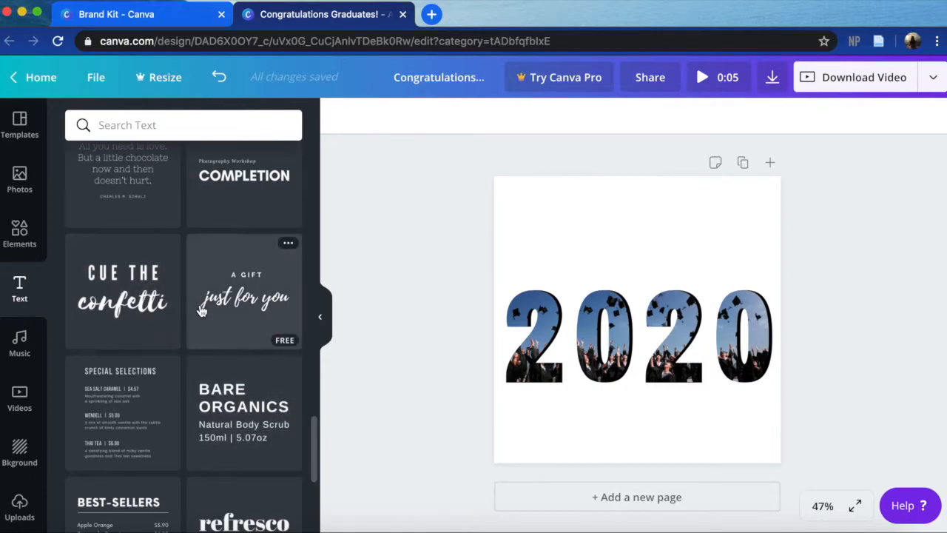
{"action": "scroll", "coordinate": [201, 325], "scroll_direction": "up", "scroll_amount": 10}
{"action": "scroll", "coordinate": [200, 325], "scroll_direction": "up", "scroll_amount": 10}
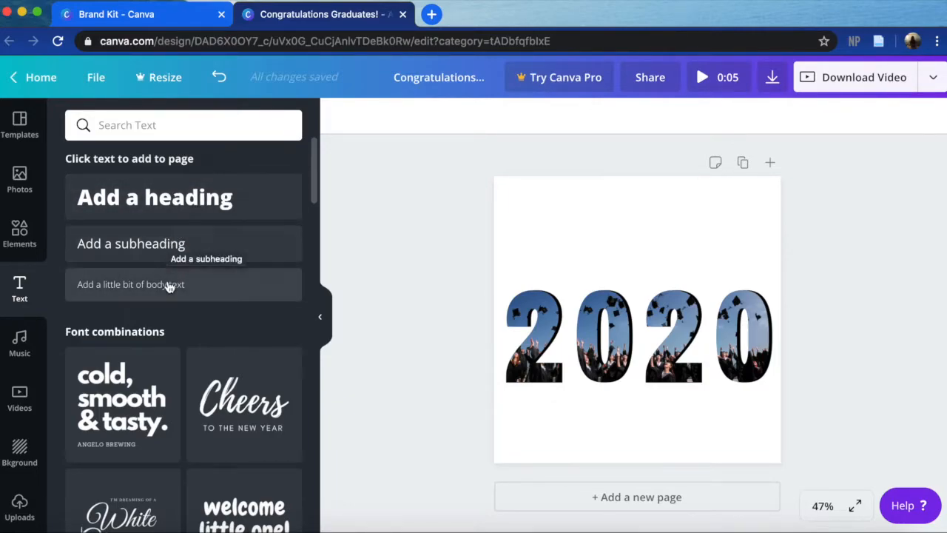
{"action": "left_click", "coordinate": [187, 194]}
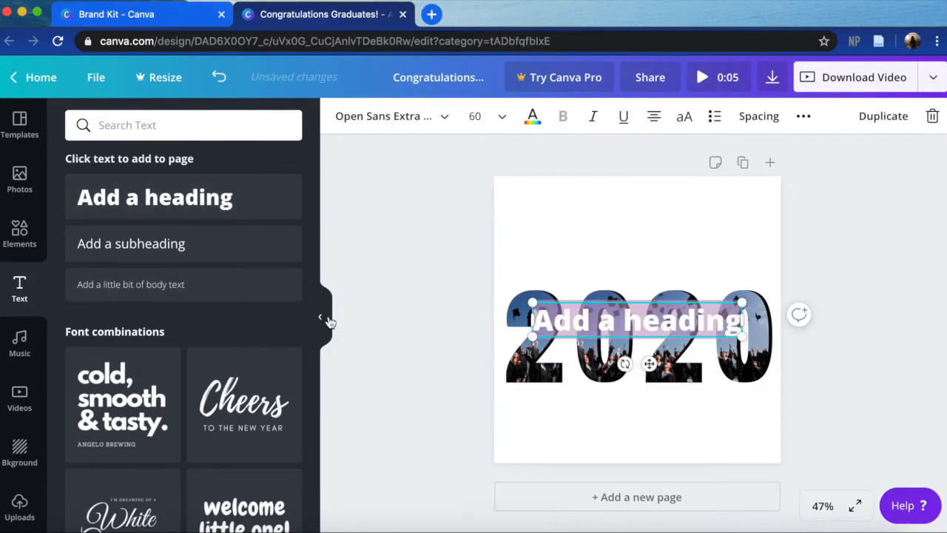
{"action": "left_click", "coordinate": [323, 318]}
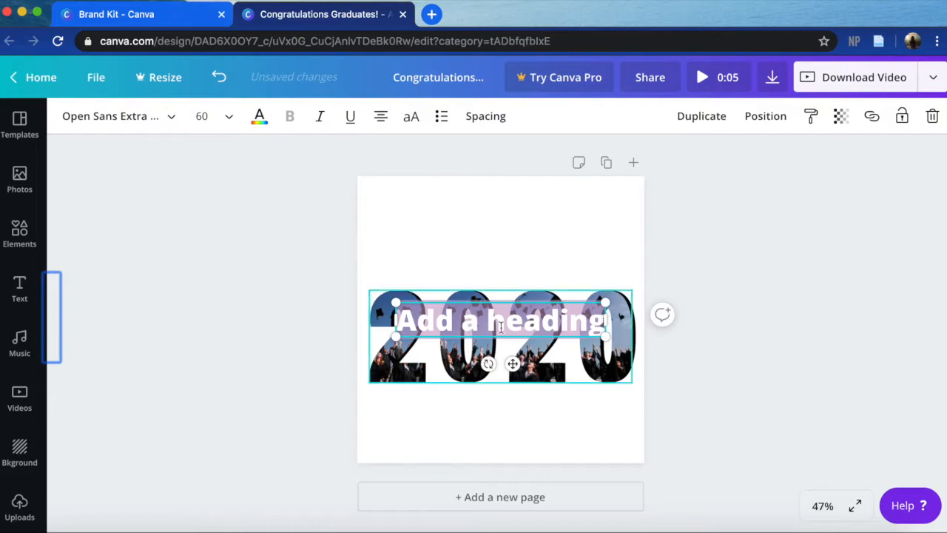
{"action": "left_click_drag", "start_coordinate": [523, 309], "coordinate": [523, 203]}
- Set the heading's text color to black
{"action": "key", "text": "BackSpace"}
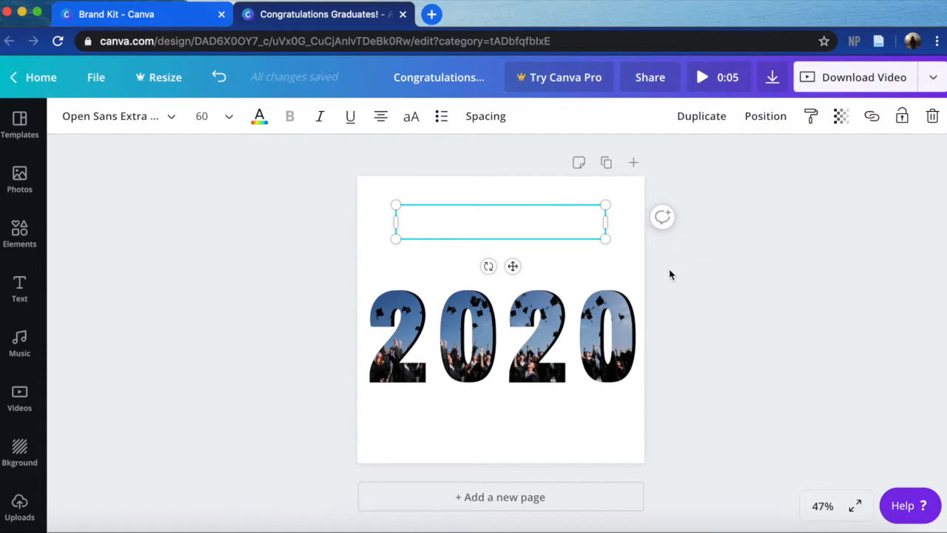
{"action": "left_click", "coordinate": [259, 119]}
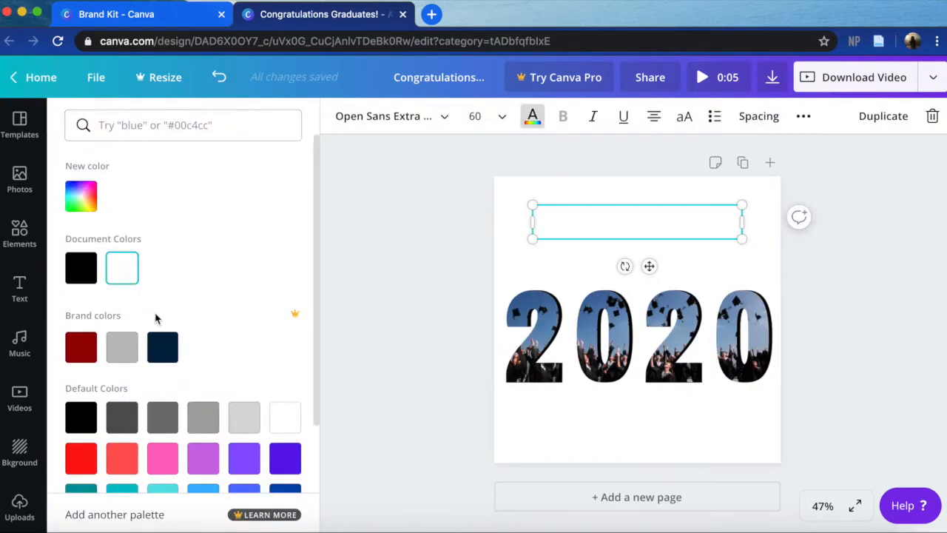
{"action": "left_click", "coordinate": [86, 271]}
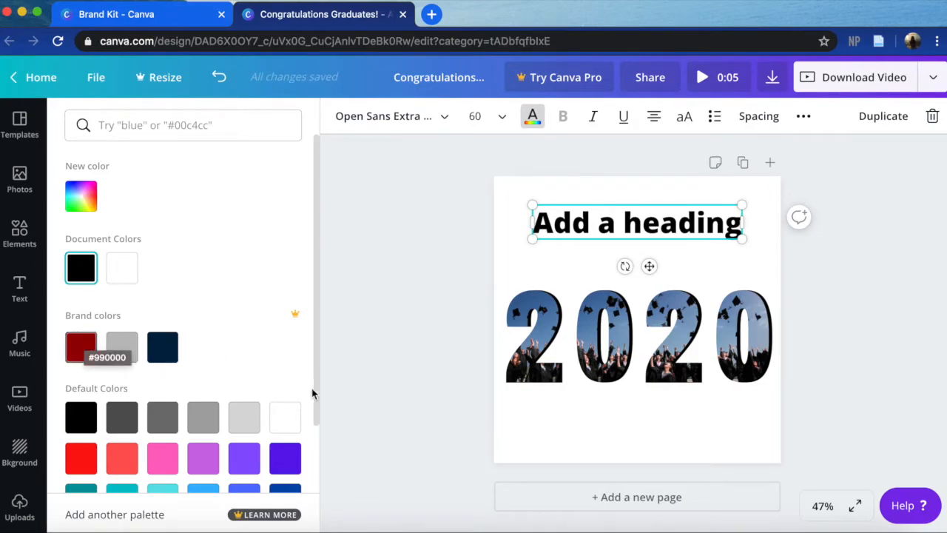
{"action": "left_click", "coordinate": [366, 383]}
- Replace the placeholder heading text with "Congratulations!"
{"action": "left_click", "coordinate": [531, 223]}
{"action": "left_click", "coordinate": [531, 224]}
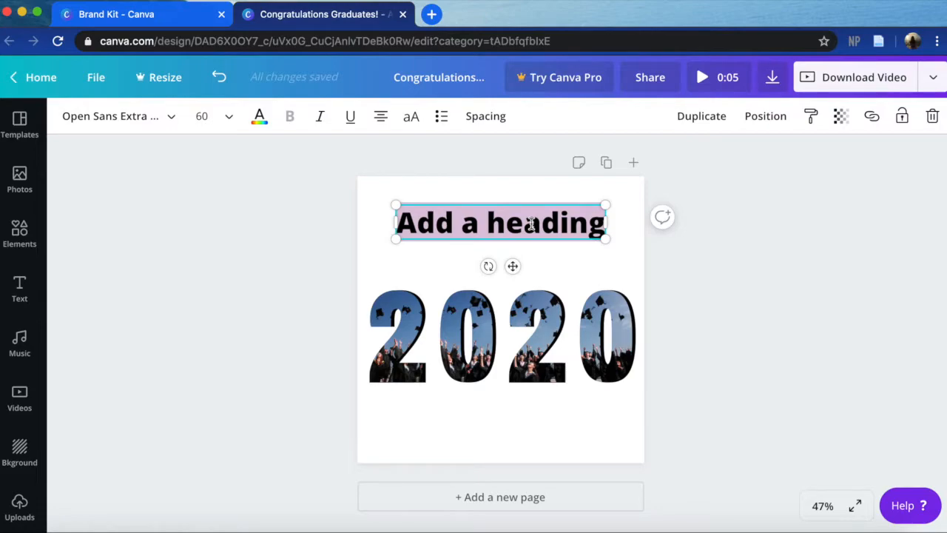
{"action": "type", "text": "Congr"}
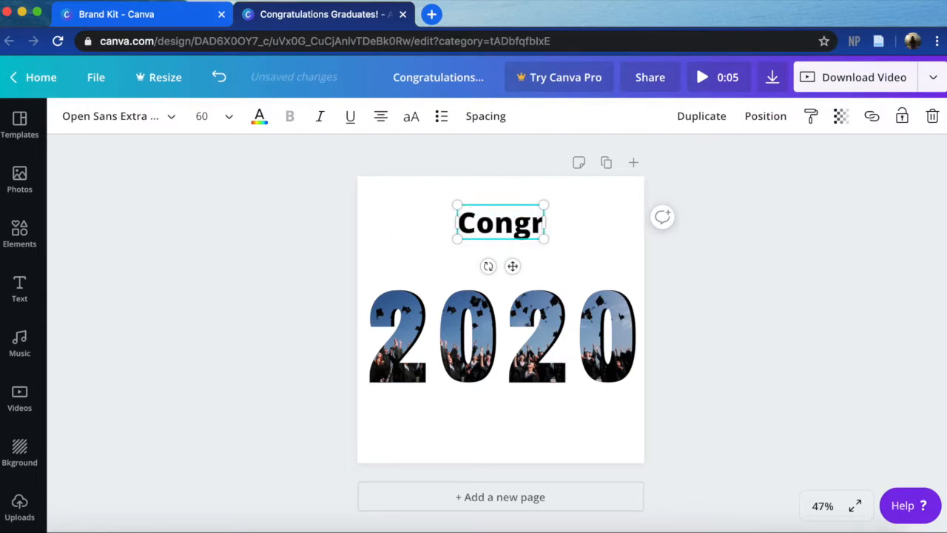
{"action": "type", "text": "atulat"}
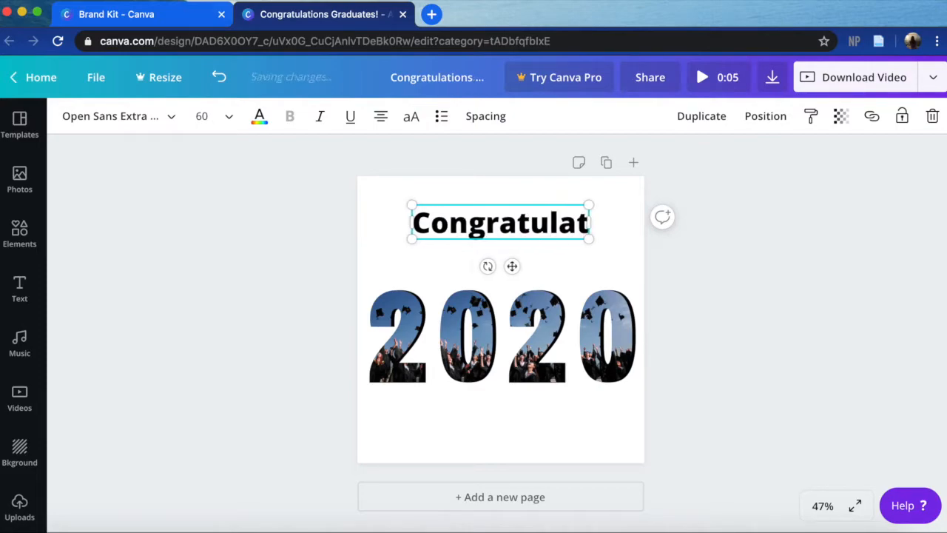
{"action": "type", "text": "ions!"}
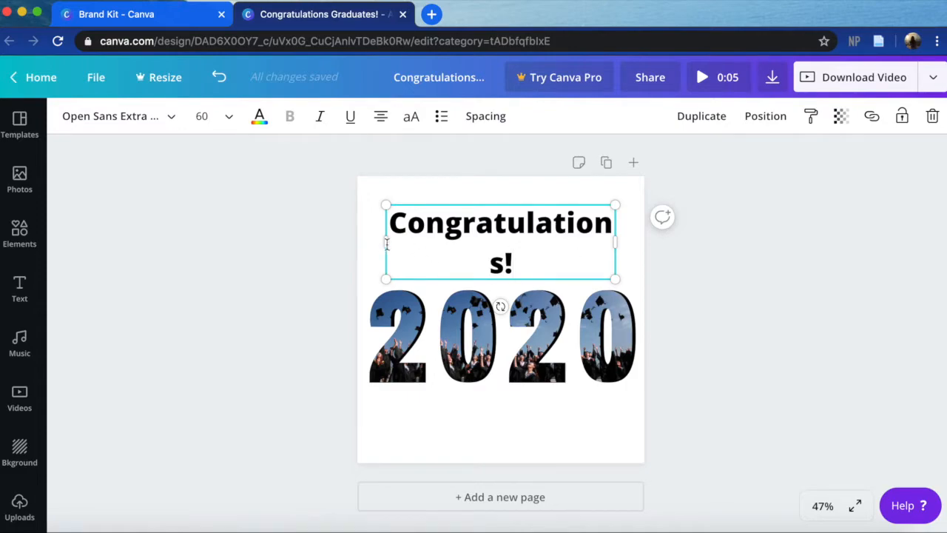
- Widen the heading's text box so "Congratulations!" fits on one line, and center it horizontally on the page
{"action": "left_click_drag", "start_coordinate": [386, 242], "coordinate": [357, 242]}
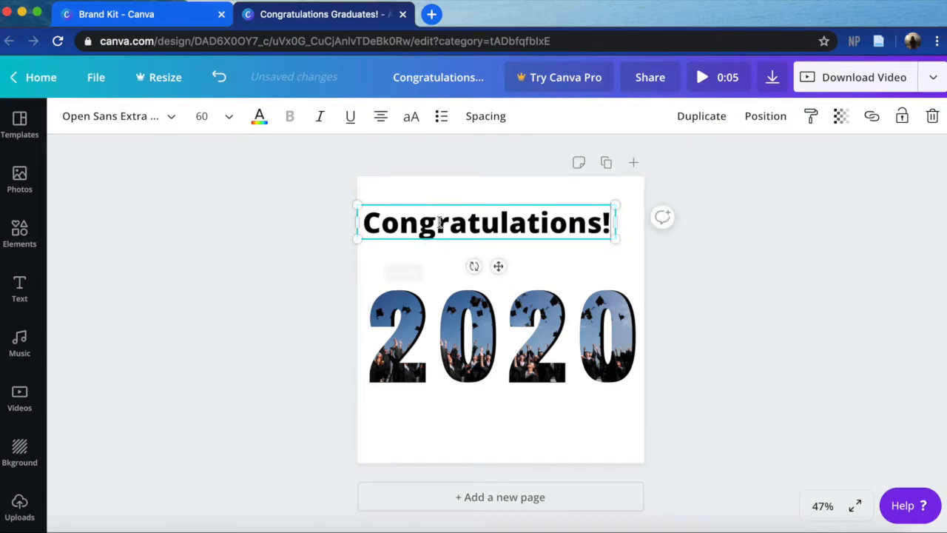
{"action": "mouse_move", "coordinate": [442, 202]}
{"action": "left_mouse_down"}
{"action": "mouse_move", "coordinate": [467, 198]}
{"action": "mouse_move", "coordinate": [459, 201]}
{"action": "left_mouse_up"}
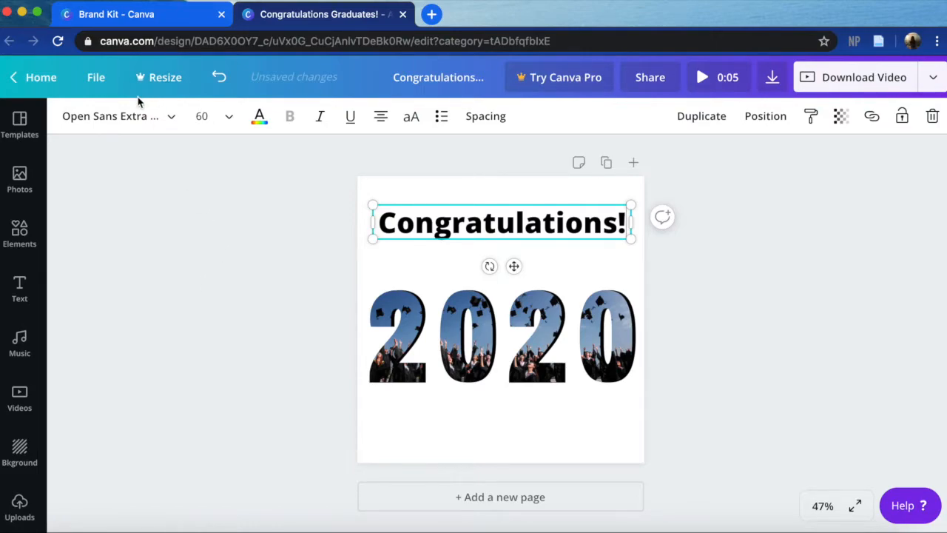
{"action": "left_click", "coordinate": [412, 203]}
{"action": "left_click", "coordinate": [413, 207]}
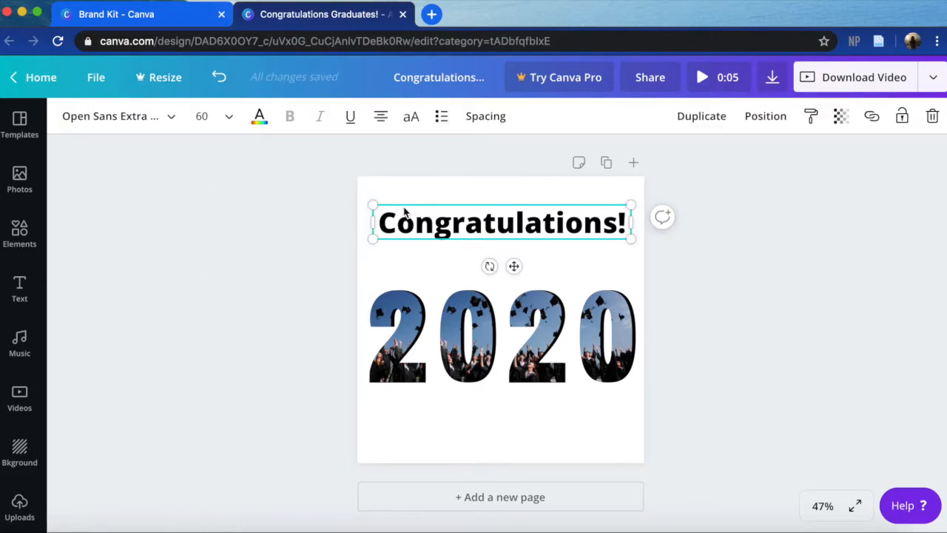
- Try the Cheque font on the "Congratulations!" heading, set the font to Eczar SemiBold instead, and deselect it
{"action": "left_click", "coordinate": [109, 116]}
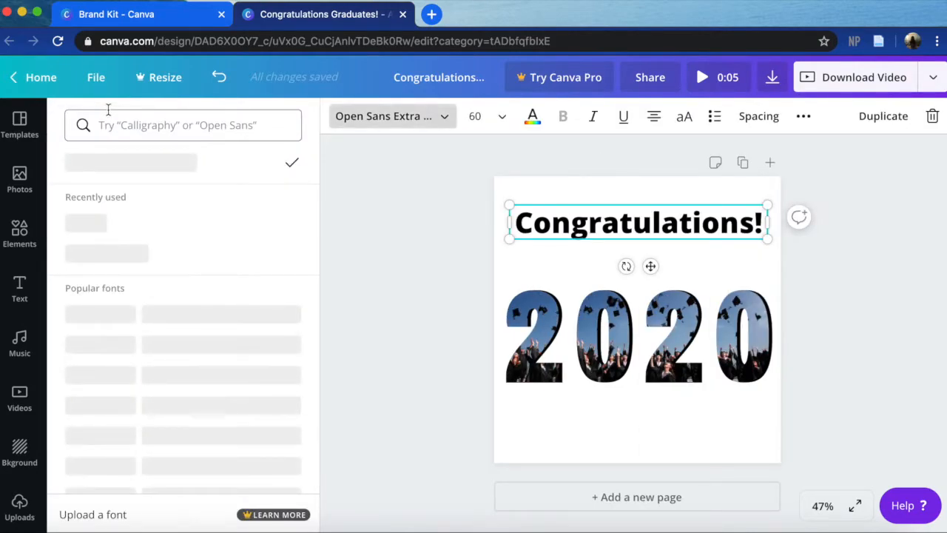
{"action": "scroll", "coordinate": [113, 366], "scroll_direction": "down", "scroll_amount": 6}
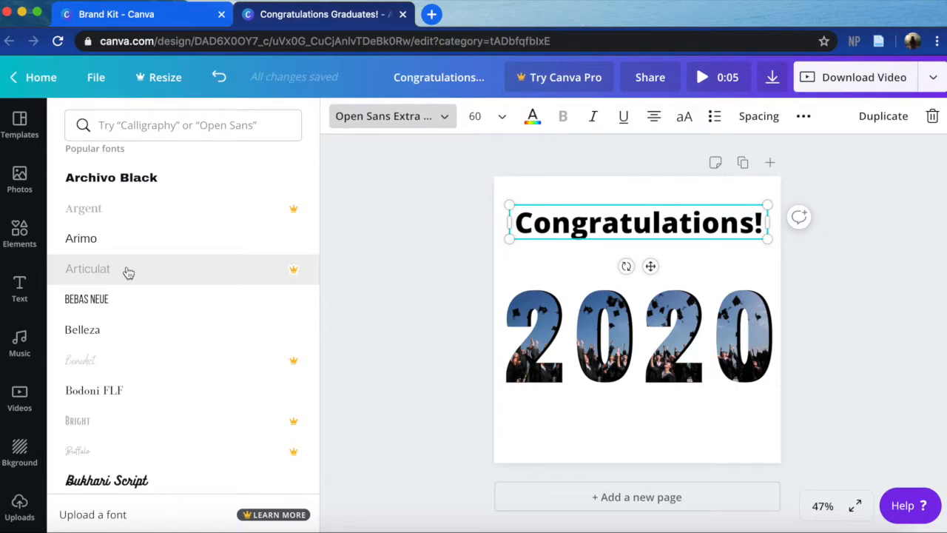
{"action": "scroll", "coordinate": [128, 281], "scroll_direction": "down", "scroll_amount": 5}
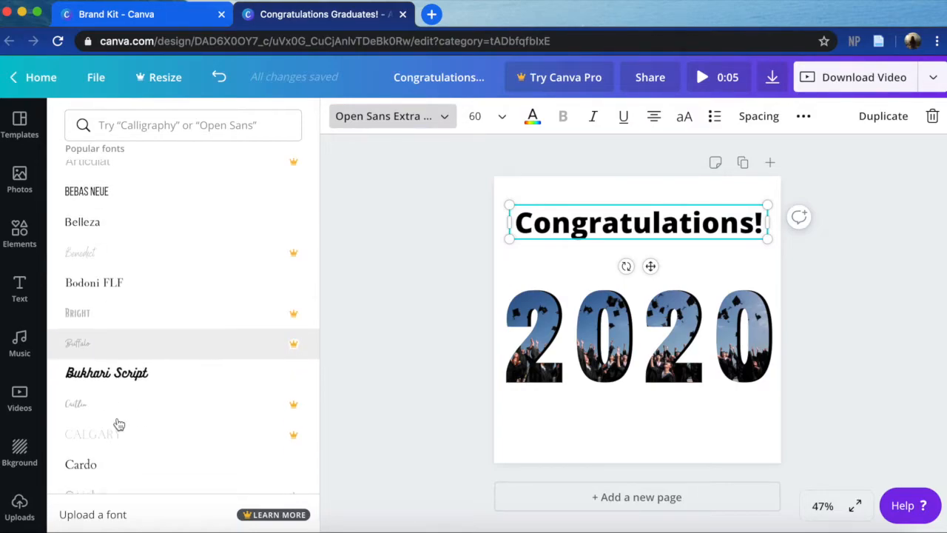
{"action": "scroll", "coordinate": [117, 420], "scroll_direction": "down", "scroll_amount": 3}
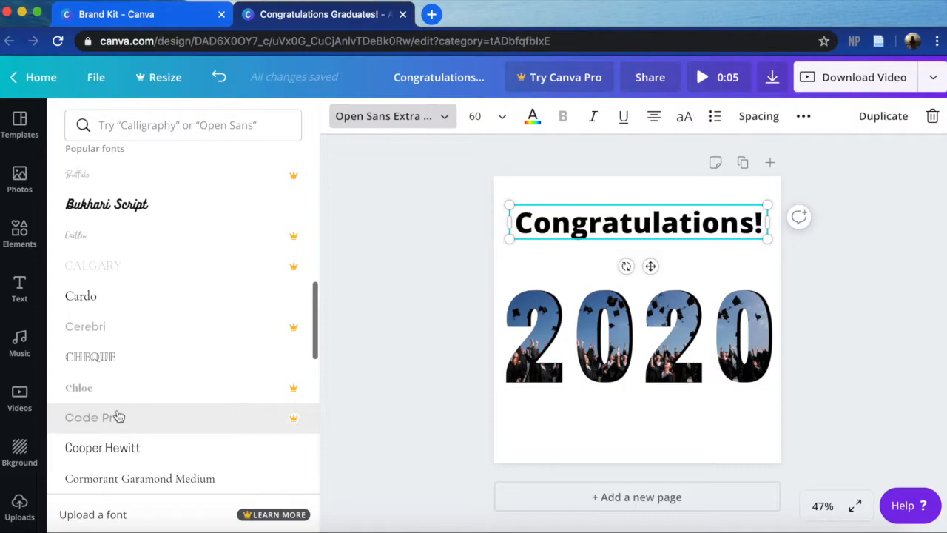
{"action": "left_click", "coordinate": [126, 354]}
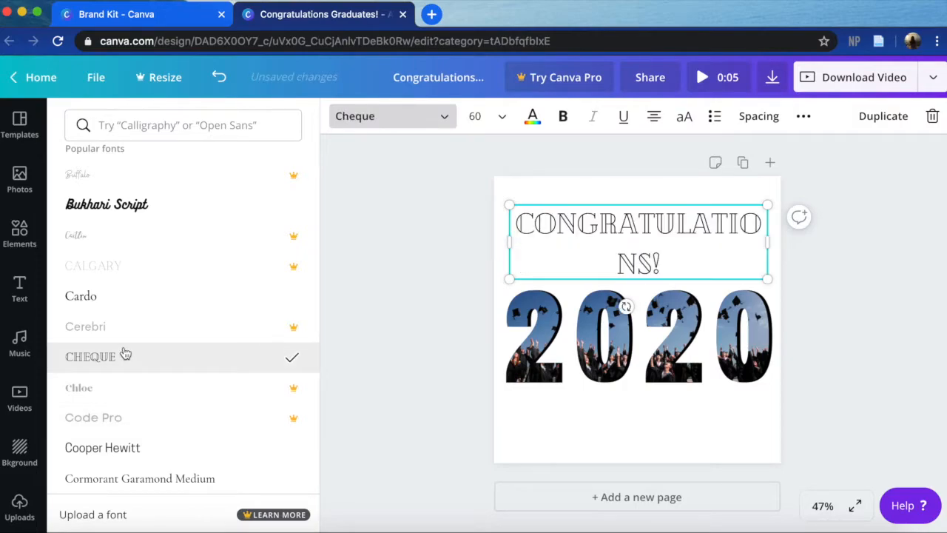
{"action": "scroll", "coordinate": [97, 420], "scroll_direction": "down", "scroll_amount": 2}
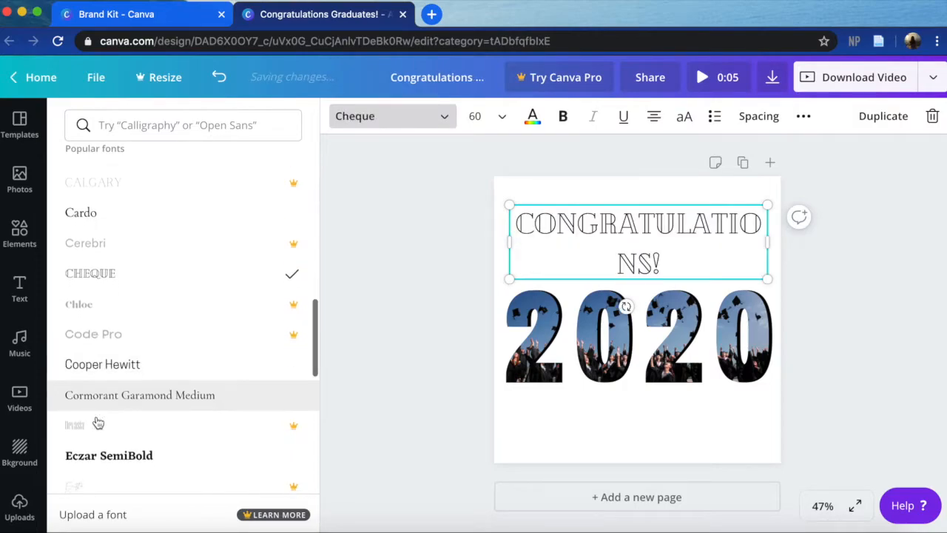
{"action": "left_click", "coordinate": [149, 453]}
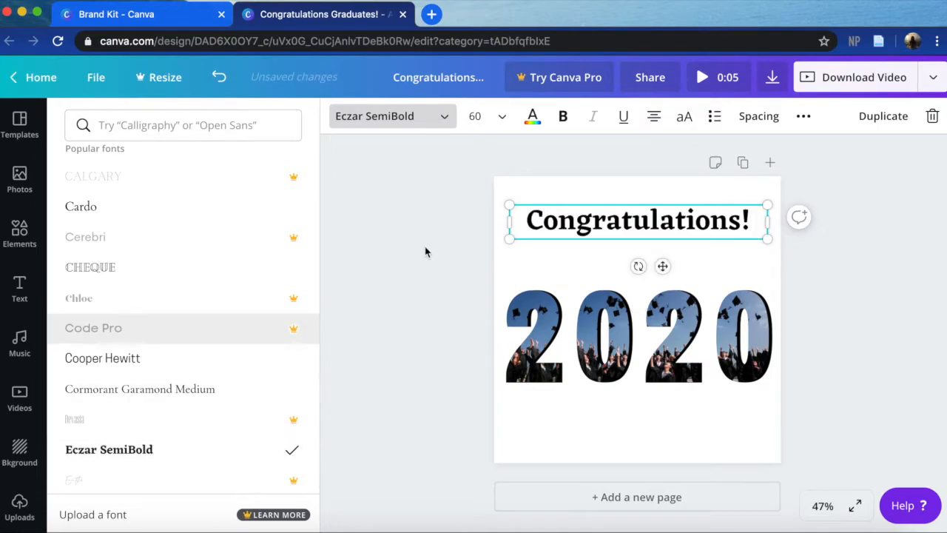
{"action": "left_click", "coordinate": [349, 393]}
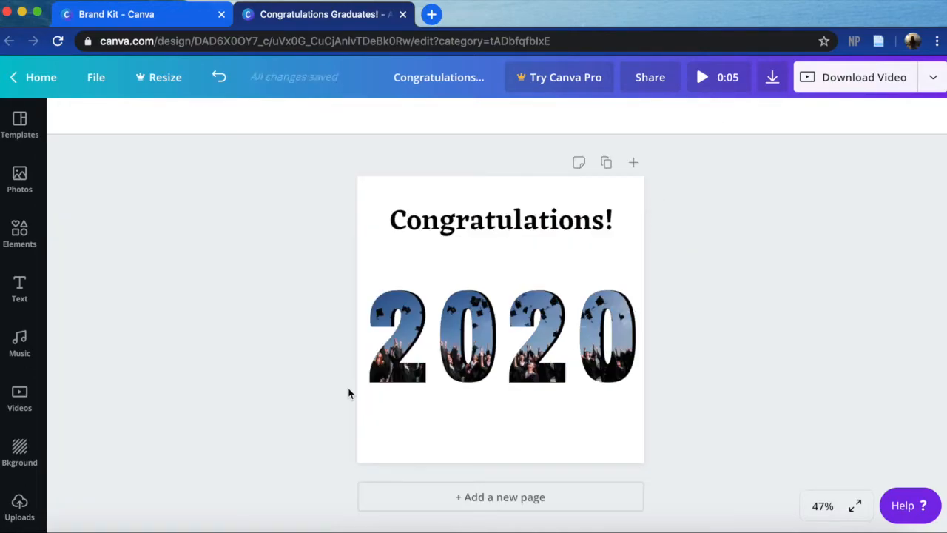
- Set the "Congratulations!" heading's font size to 64
{"action": "left_click", "coordinate": [446, 238]}
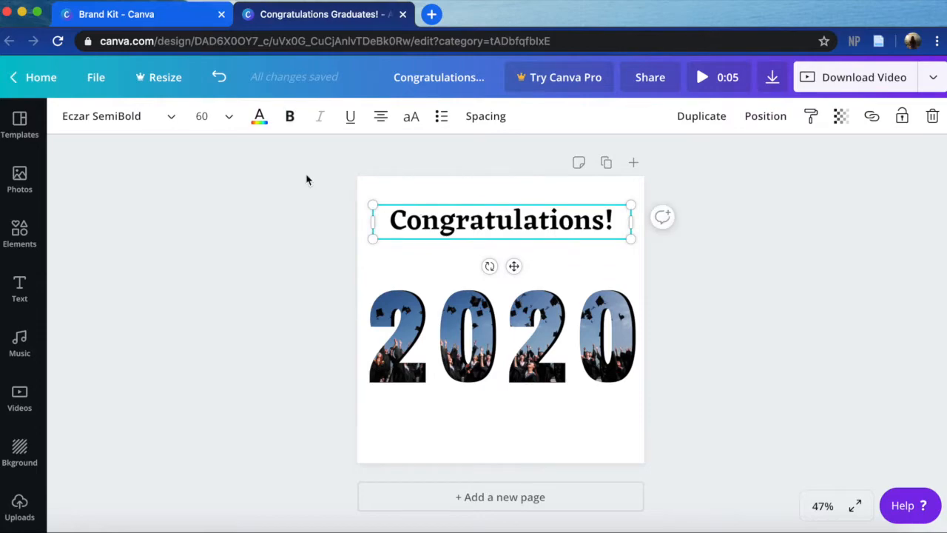
{"action": "left_click", "coordinate": [228, 120]}
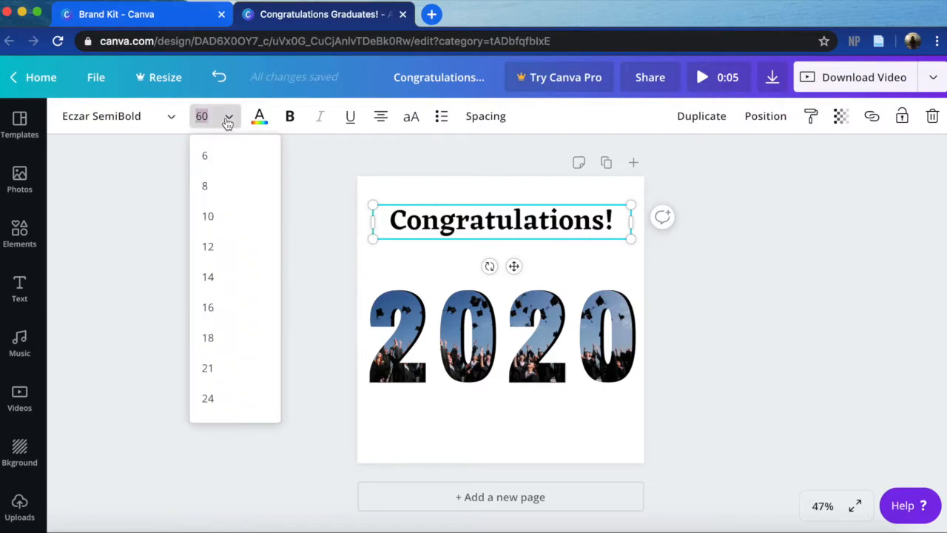
{"action": "scroll", "coordinate": [196, 328], "scroll_direction": "down", "scroll_amount": 5}
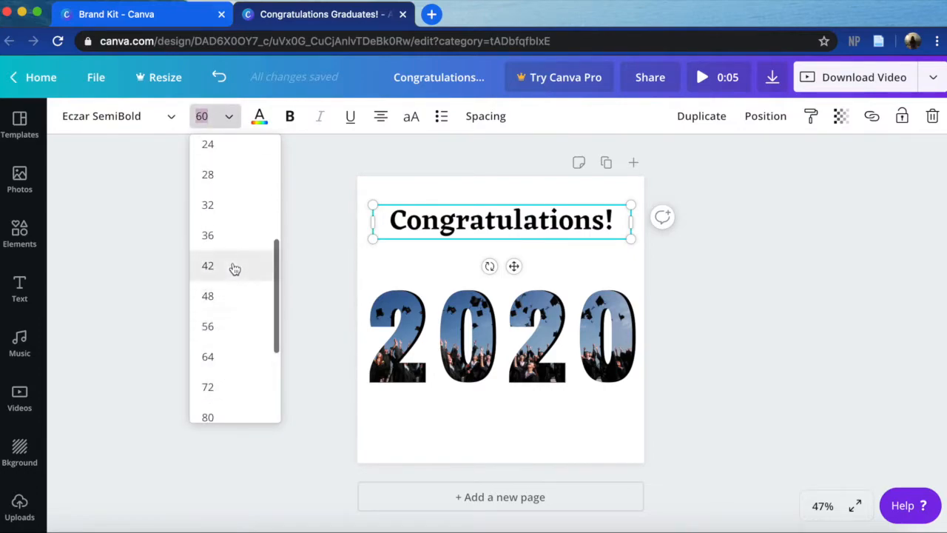
{"action": "left_click", "coordinate": [217, 115]}
{"action": "left_click", "coordinate": [209, 114]}
{"action": "type", "text": "6"}
{"action": "key", "text": "Return"}
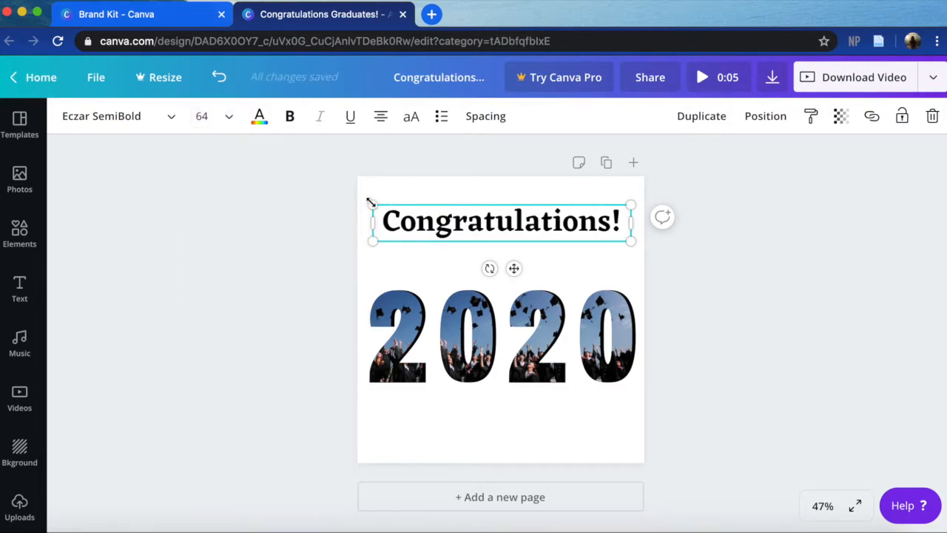
- Scale the "Congratulations!" heading up to a font size of about 68.7 and center it near the page's upper edge
{"action": "left_click_drag", "start_coordinate": [371, 202], "coordinate": [337, 185]}
{"action": "left_click_drag", "start_coordinate": [439, 216], "coordinate": [453, 214]}
{"action": "left_click_drag", "start_coordinate": [644, 242], "coordinate": [551, 211]}
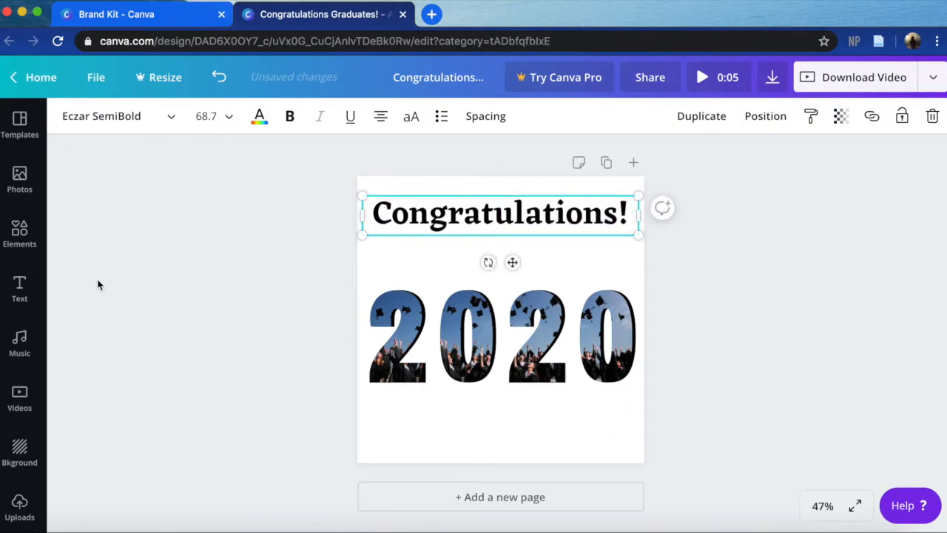
{"action": "left_click", "coordinate": [98, 284]}
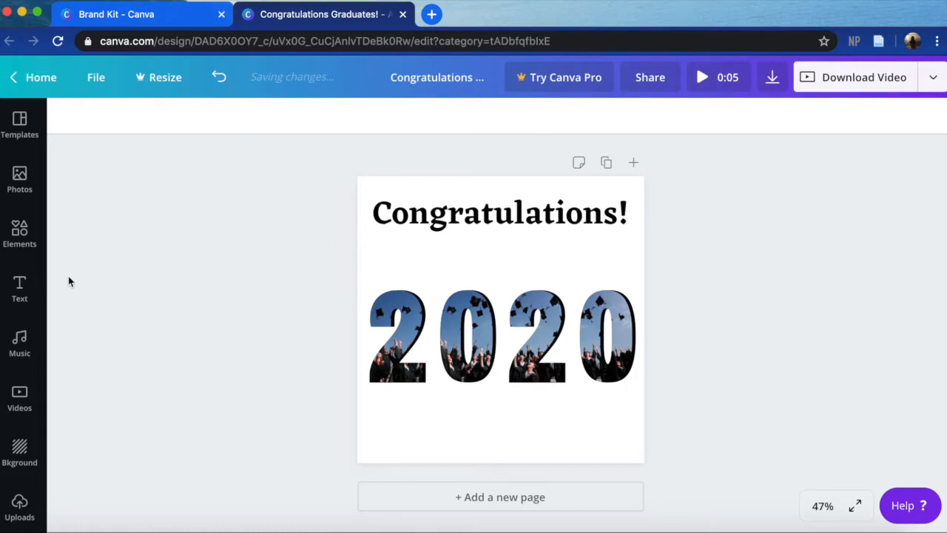
- Add a subheading text box and place it between the "Congratulations!" heading and the 2020 digits
{"action": "left_click", "coordinate": [25, 296]}
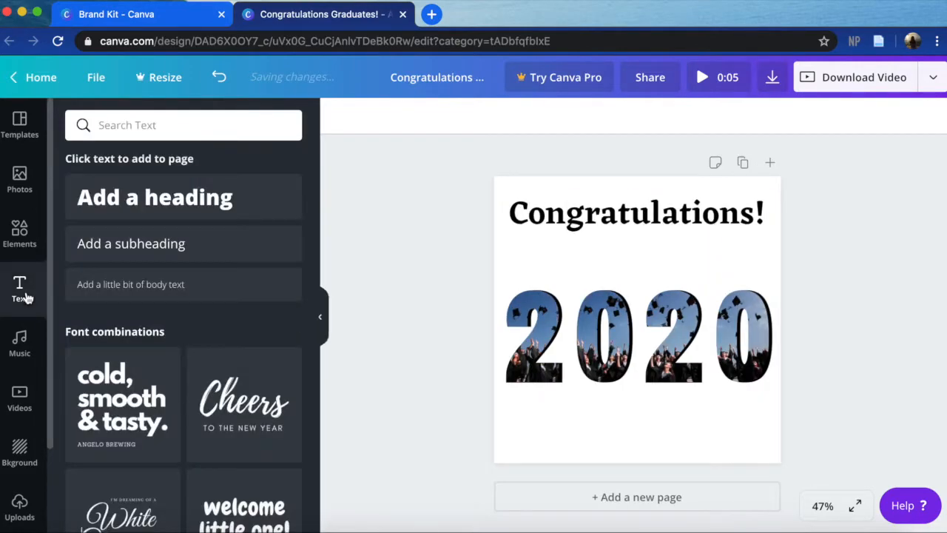
{"action": "left_click", "coordinate": [220, 240]}
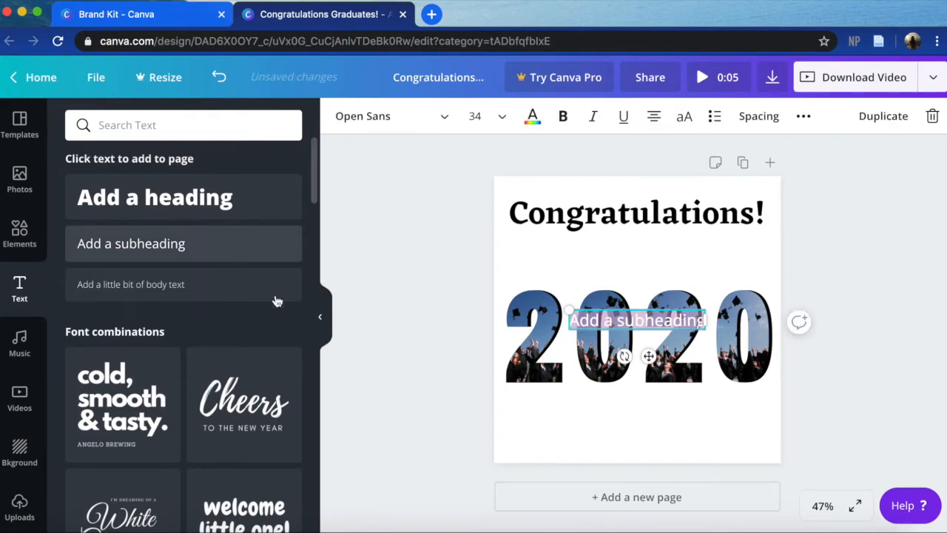
{"action": "left_click", "coordinate": [322, 330]}
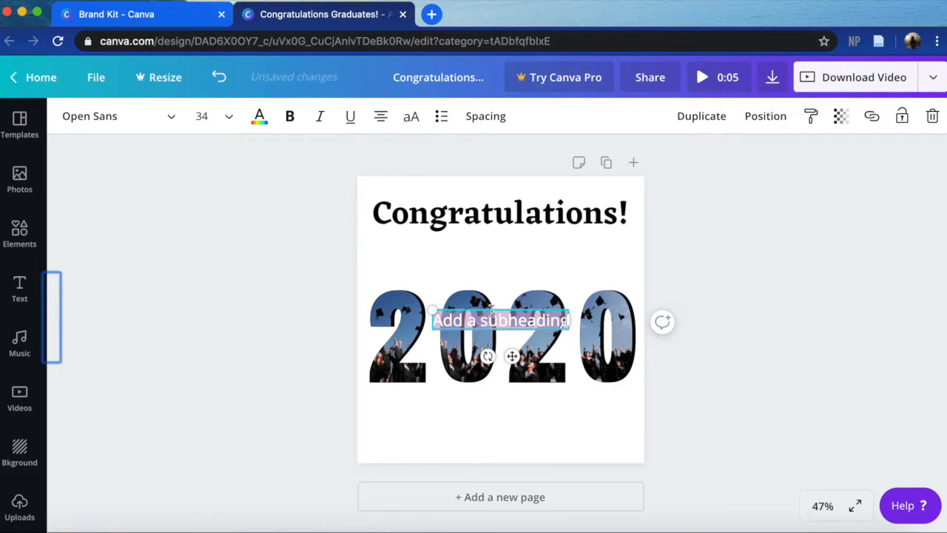
{"action": "left_click_drag", "start_coordinate": [491, 308], "coordinate": [491, 251]}
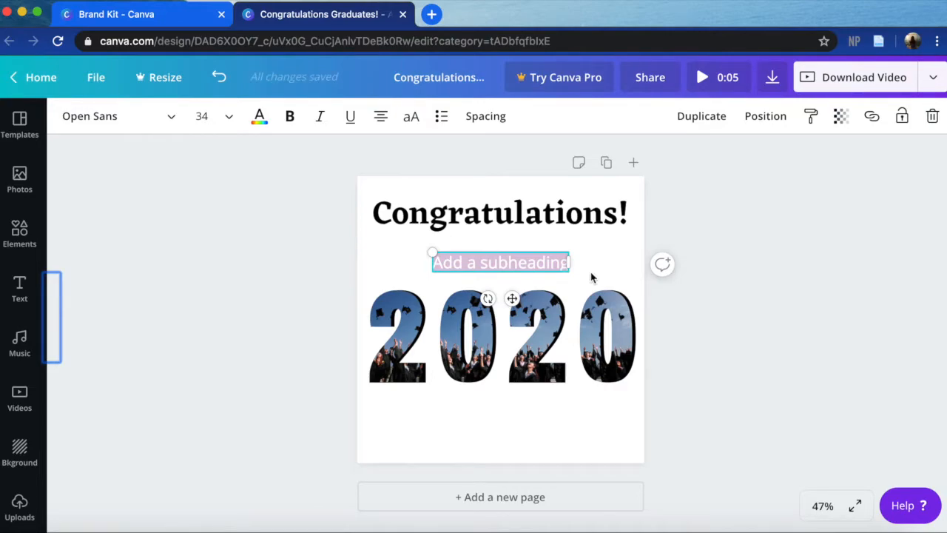
- Set the subheading's text color to black
{"action": "double_click", "coordinate": [493, 263]}
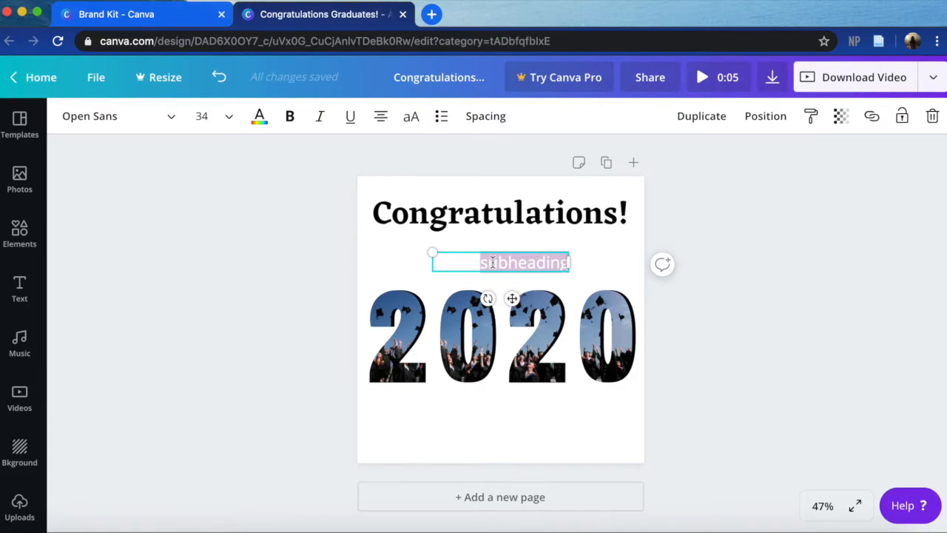
{"action": "type", "text": "C"}
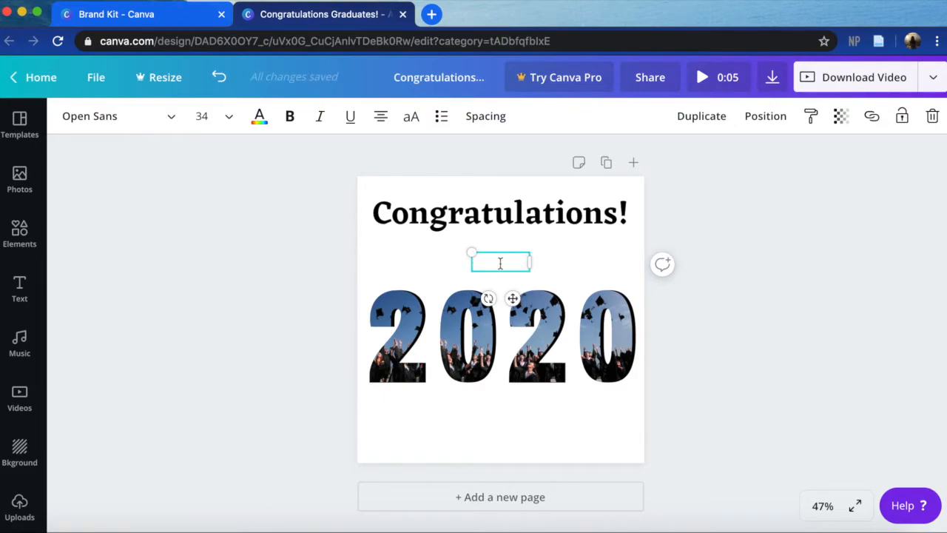
{"action": "triple_click", "coordinate": [502, 264]}
{"action": "left_click", "coordinate": [259, 116]}
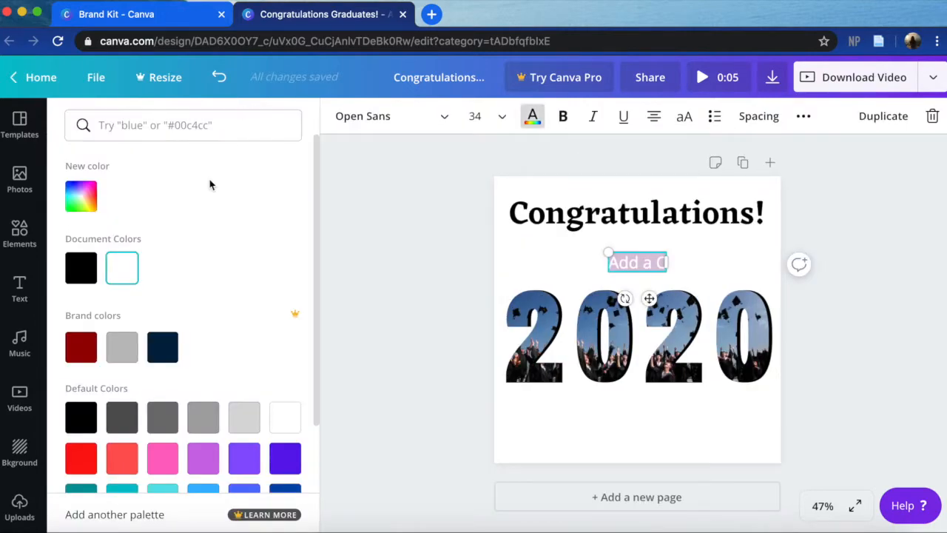
{"action": "left_click", "coordinate": [83, 419]}
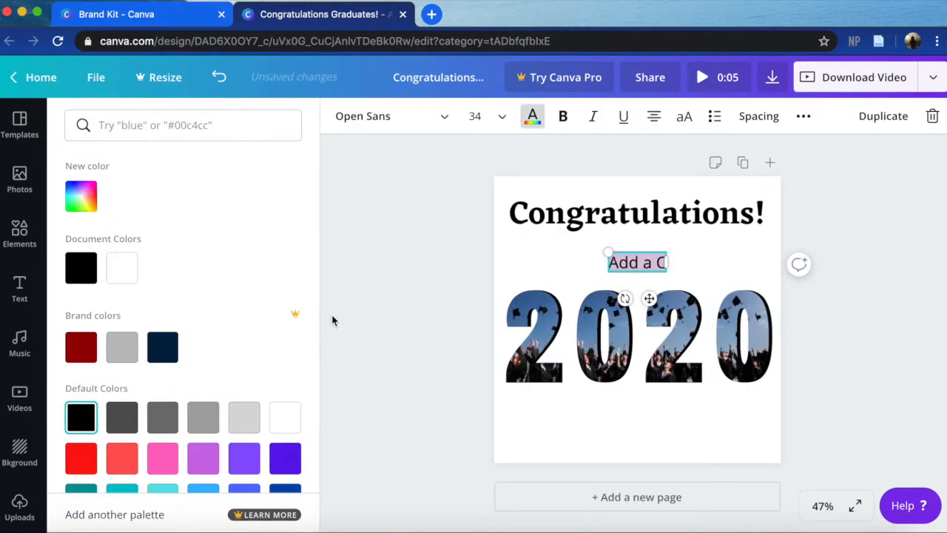
{"action": "left_click", "coordinate": [332, 319]}
- Replace the subheading text with "Class of" and move it slightly closer to the heading
{"action": "left_click", "coordinate": [637, 264]}
{"action": "key", "text": "super+a"}
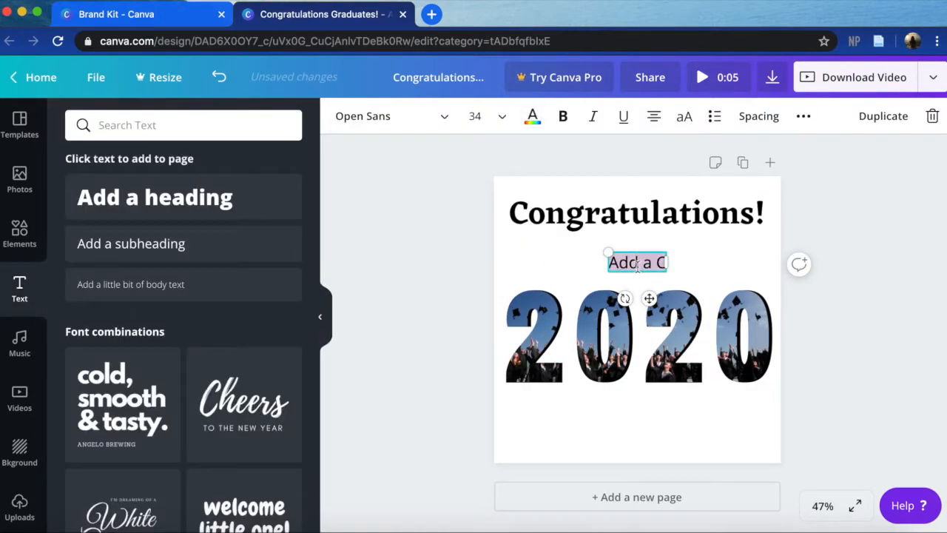
{"action": "type", "text": "Clas"}
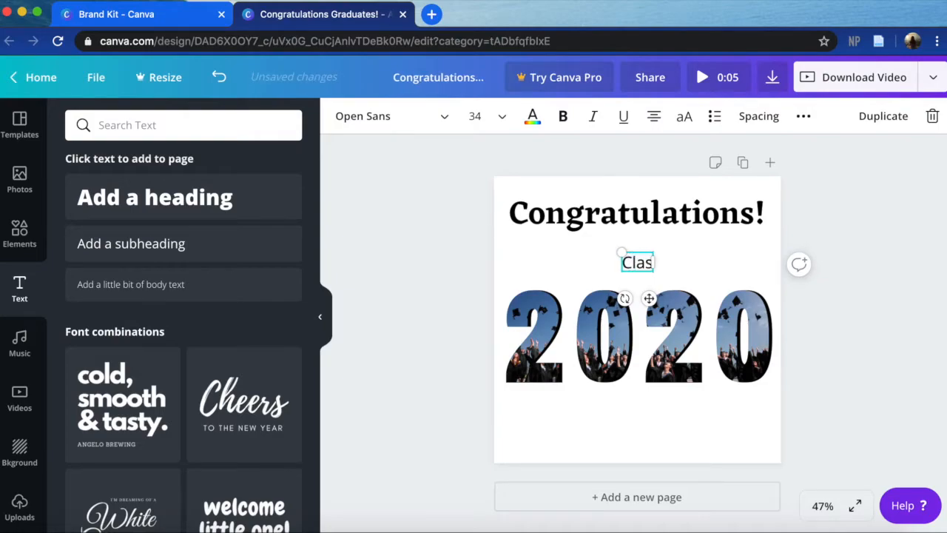
{"action": "type", "text": "s of"}
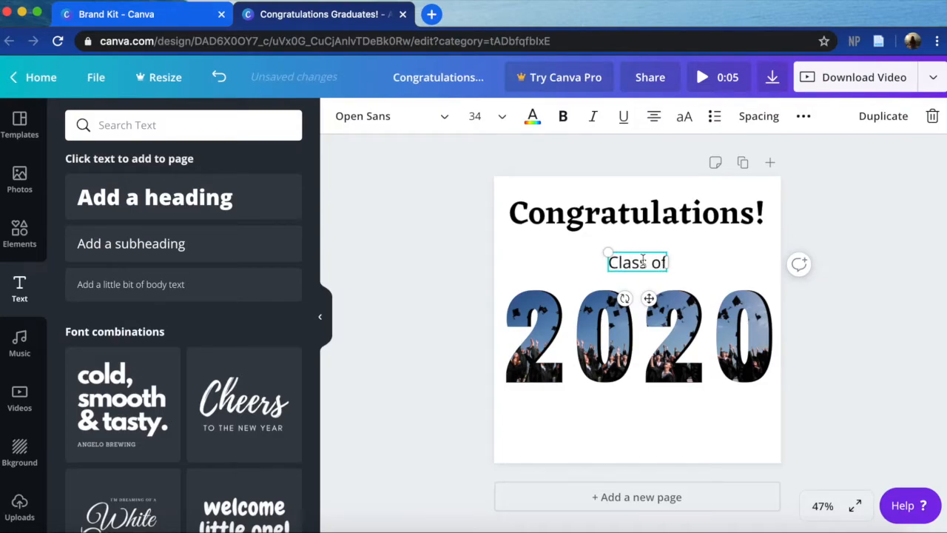
{"action": "left_click", "coordinate": [321, 317]}
{"action": "left_click", "coordinate": [299, 312]}
{"action": "left_click_drag", "start_coordinate": [508, 263], "coordinate": [508, 256]}
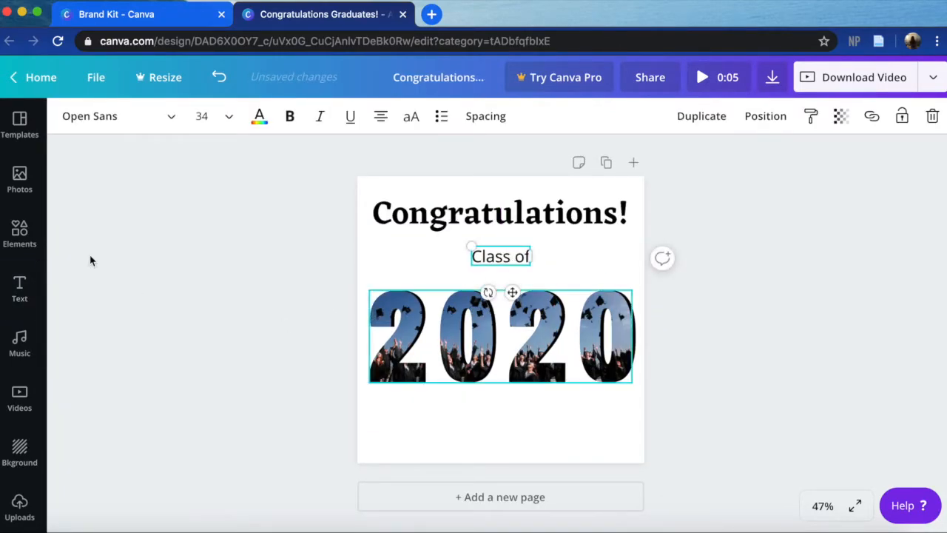
- Set the "Class of" subheading's font to Eczar SemiBold to match the heading
{"action": "left_click", "coordinate": [401, 212]}
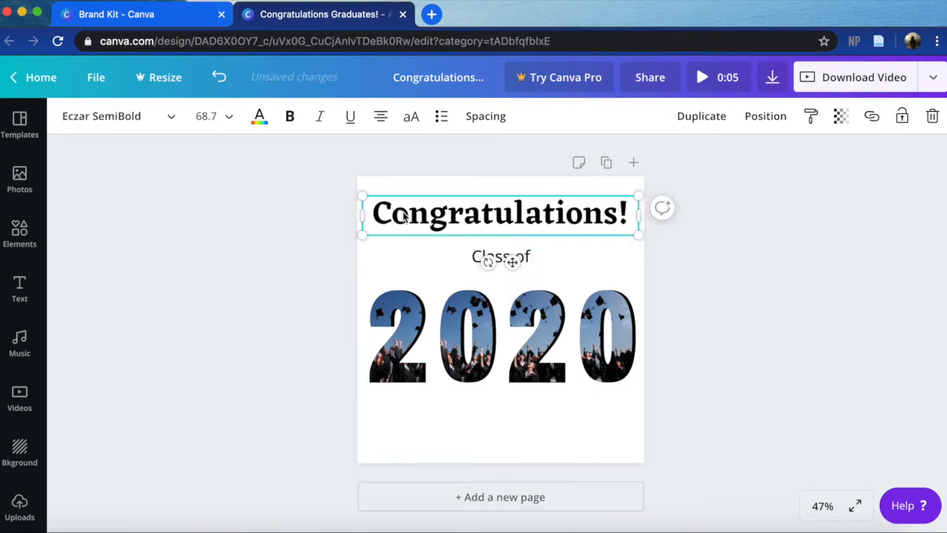
{"action": "left_click", "coordinate": [526, 259]}
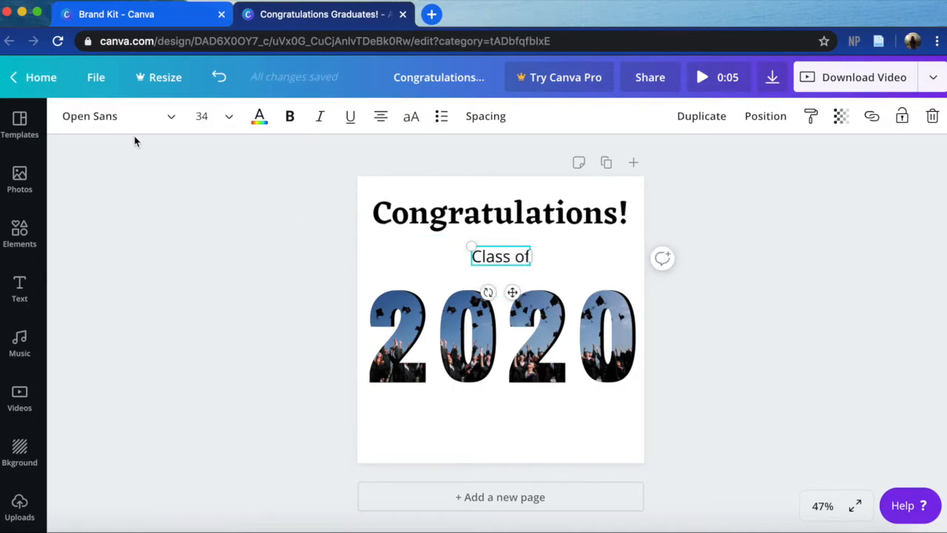
{"action": "left_click", "coordinate": [110, 126]}
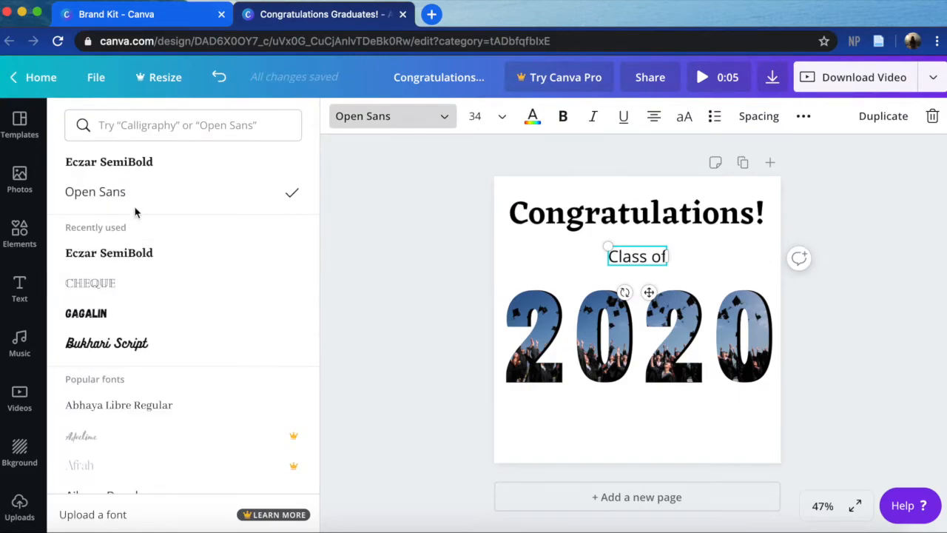
{"action": "left_click", "coordinate": [121, 169]}
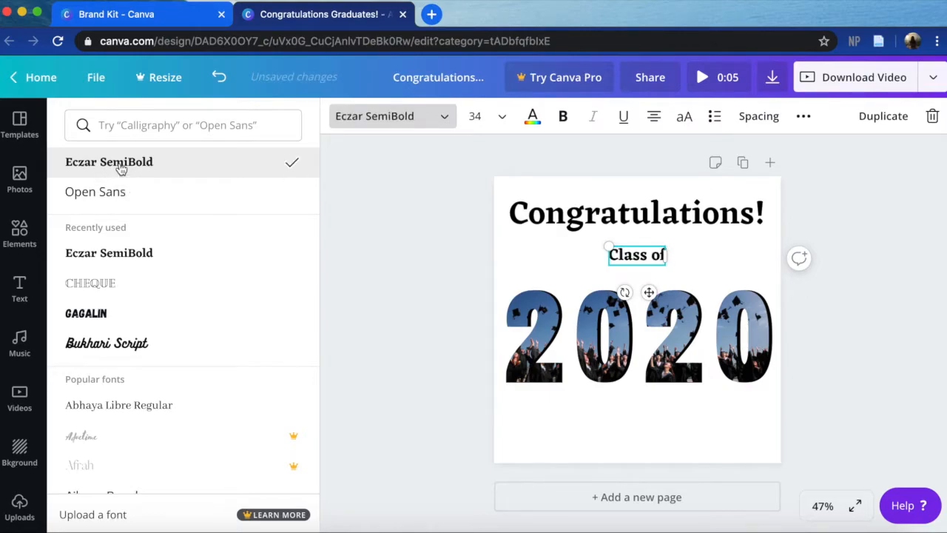
{"action": "left_click", "coordinate": [356, 331]}
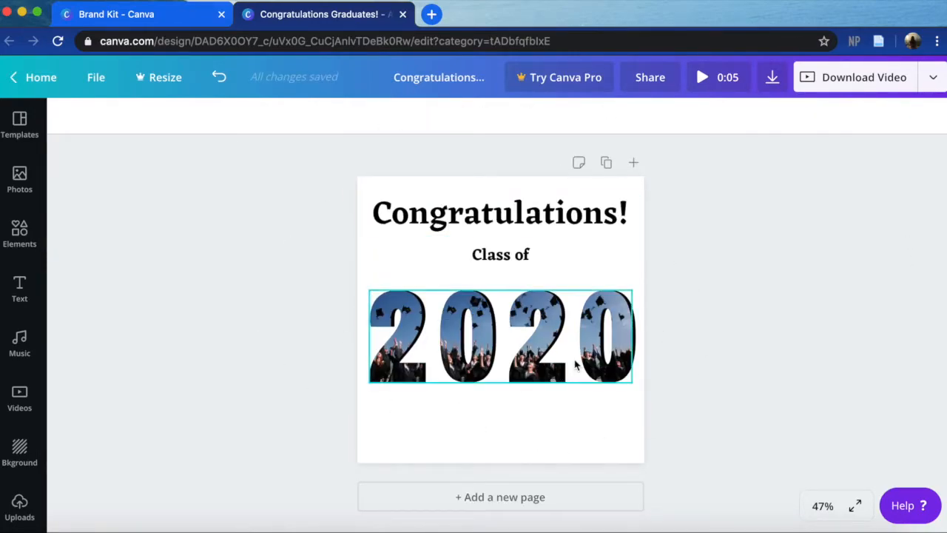
- Try a solid coral red page background and a dark blue starry sky background, and browse the other backgrounds
{"action": "left_click", "coordinate": [16, 455]}
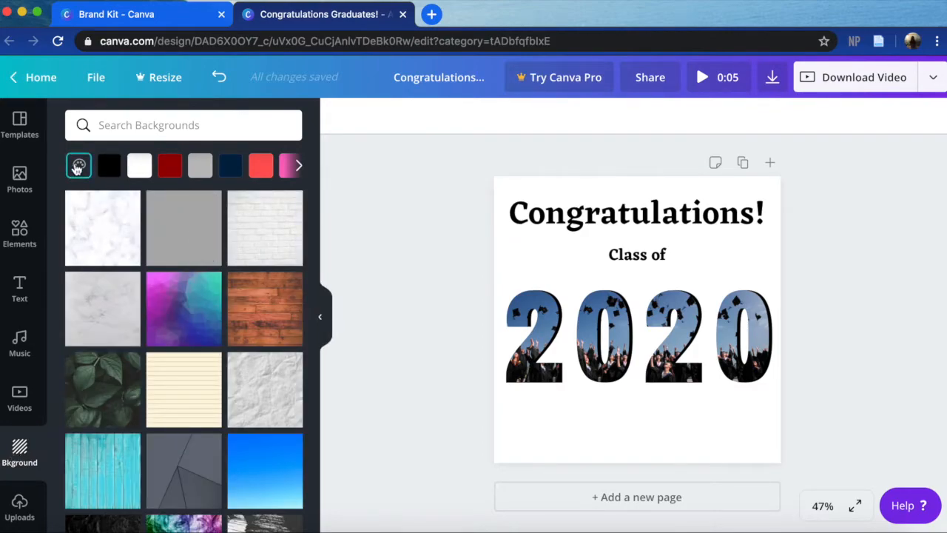
{"action": "left_click", "coordinate": [263, 168]}
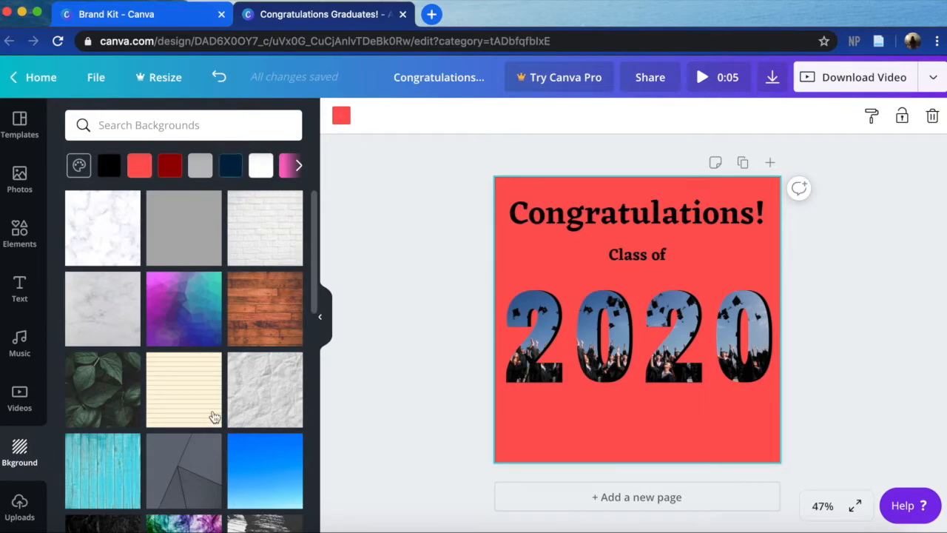
{"action": "scroll", "coordinate": [127, 327], "scroll_direction": "down", "scroll_amount": 5}
{"action": "scroll", "coordinate": [128, 355], "scroll_direction": "down", "scroll_amount": 2}
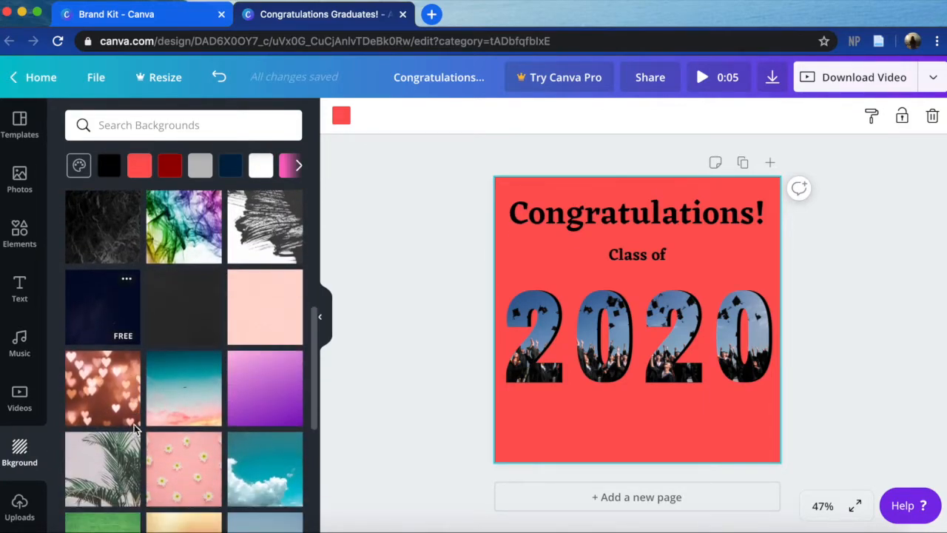
{"action": "left_click", "coordinate": [97, 326]}
{"action": "scroll", "coordinate": [118, 421], "scroll_direction": "down", "scroll_amount": 3}
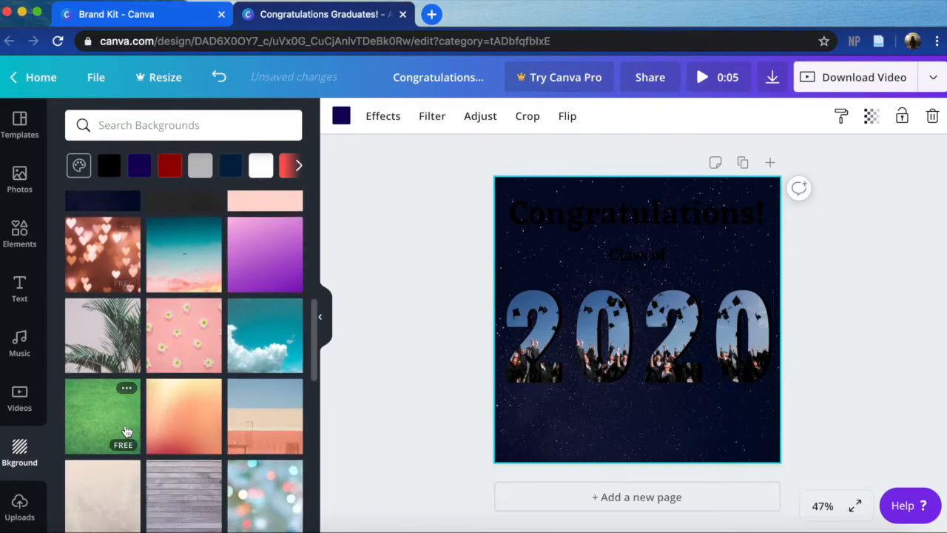
{"action": "scroll", "coordinate": [160, 343], "scroll_direction": "down", "scroll_amount": 2}
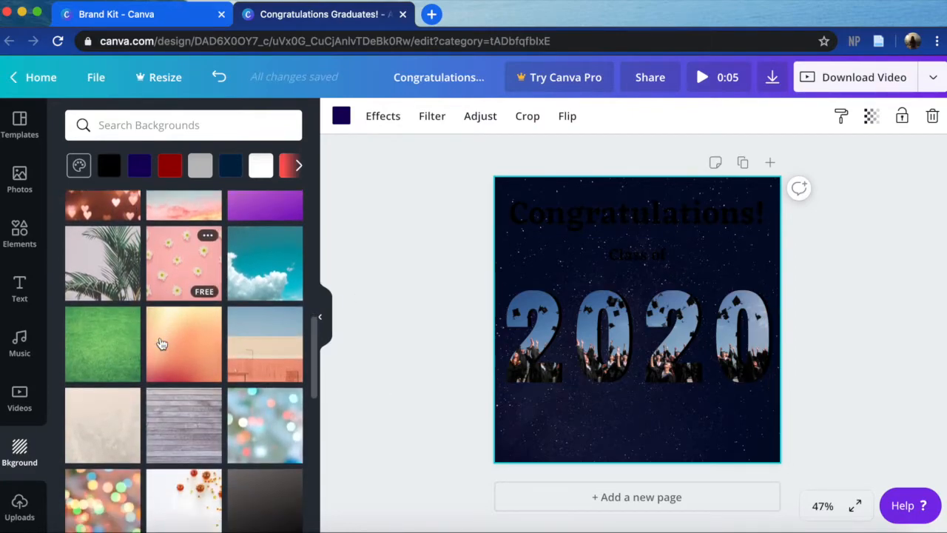
{"action": "scroll", "coordinate": [168, 409], "scroll_direction": "up", "scroll_amount": 10}
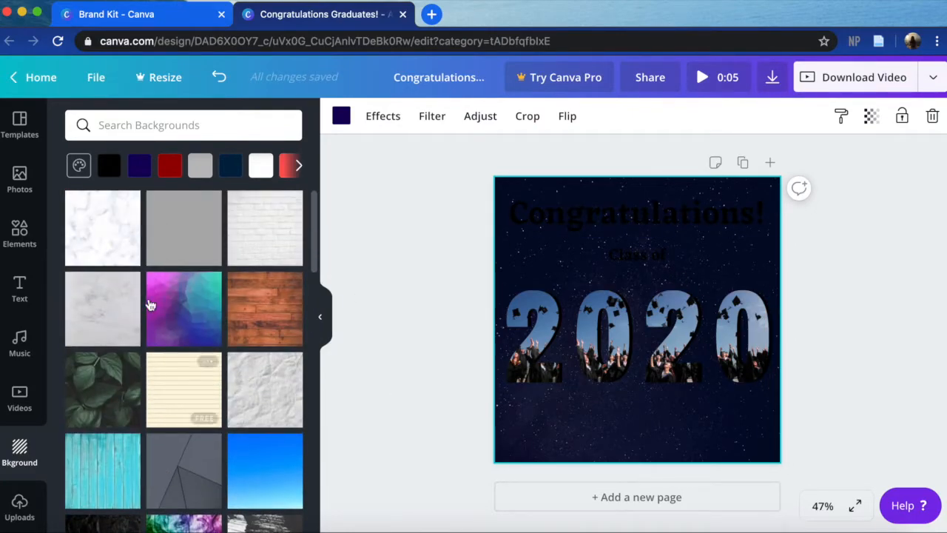
- Search the backgrounds for "clouds", try the pastel purple sky, and apply the blue sky with white clouds instead
{"action": "left_click", "coordinate": [114, 127]}
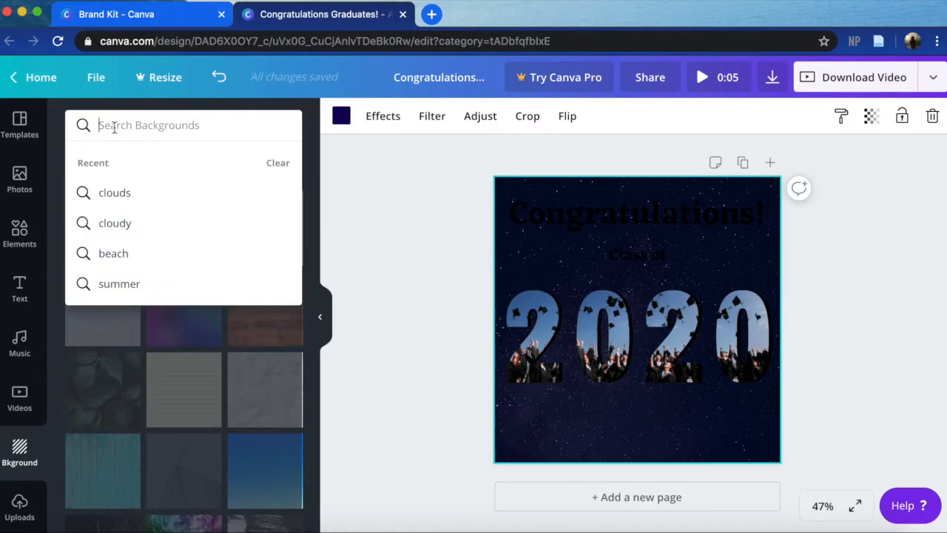
{"action": "type", "text": "clouds"}
{"action": "key", "text": "Return"}
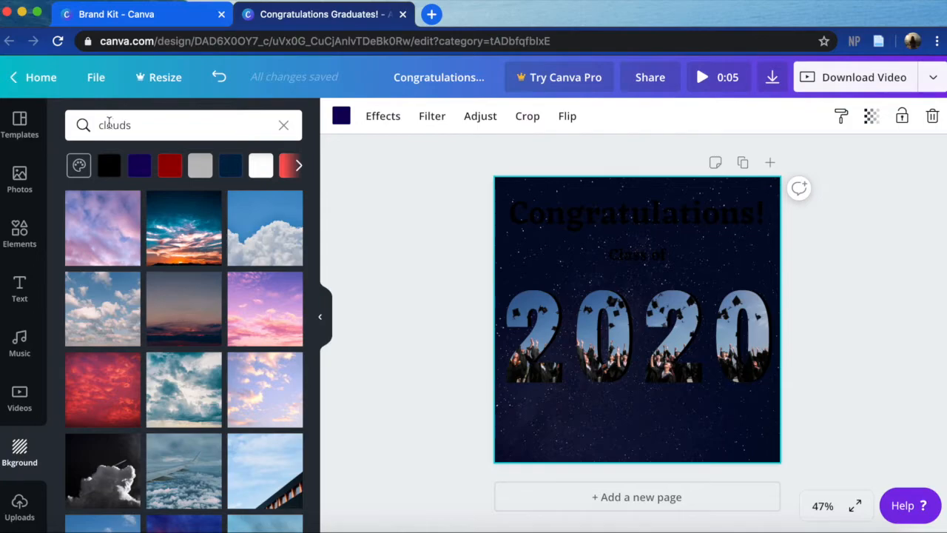
{"action": "left_click", "coordinate": [253, 393]}
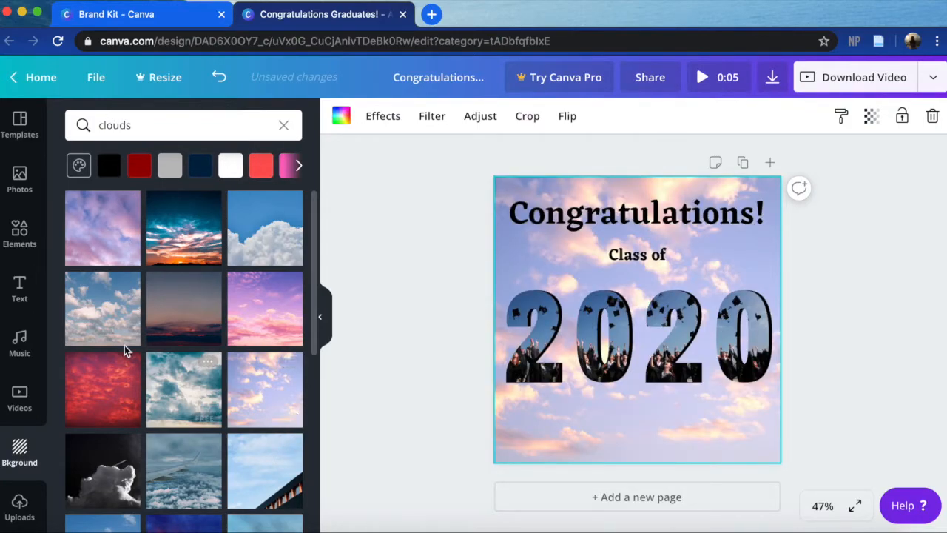
{"action": "left_click", "coordinate": [106, 318]}
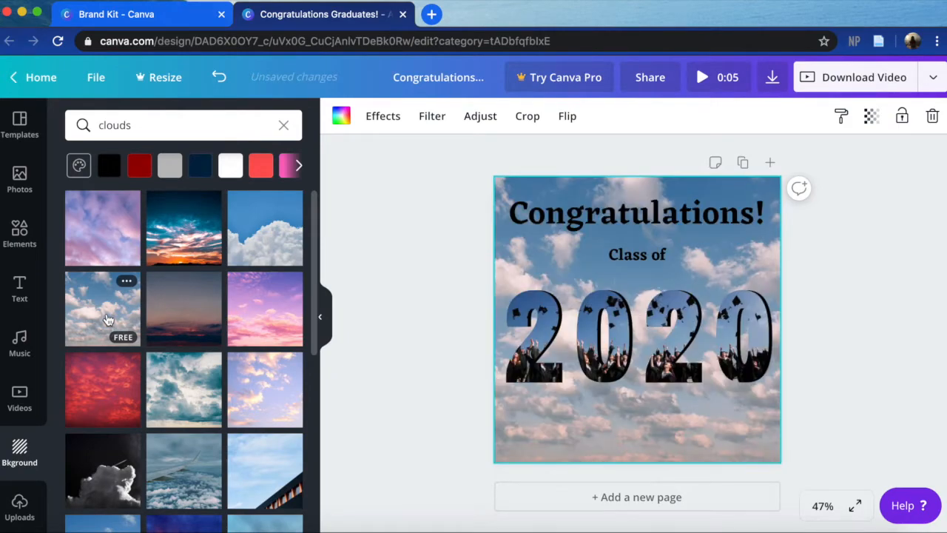
{"action": "left_click", "coordinate": [328, 320]}
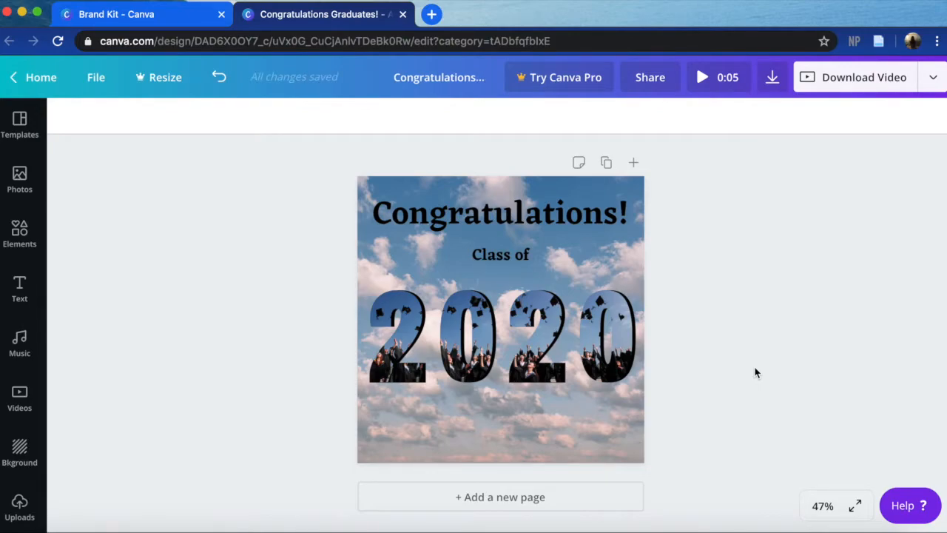
- Move the photo-filled 2020 digits together with their black shadow copy down the page, and deselect them
{"action": "left_click_drag", "start_coordinate": [302, 310], "coordinate": [632, 393]}
{"action": "left_click_drag", "start_coordinate": [620, 352], "coordinate": [615, 372]}
{"action": "left_click", "coordinate": [683, 342]}
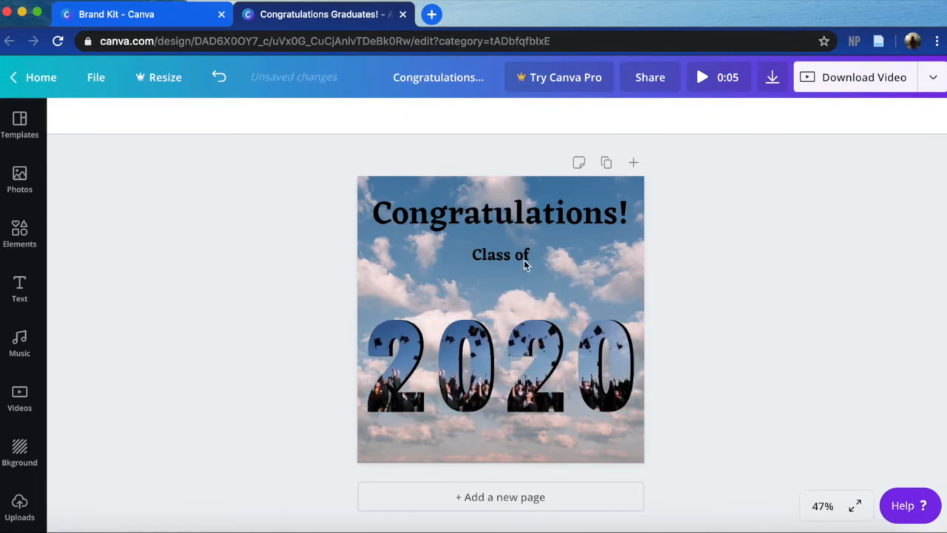
- Move the "Class of" subheading and the "Congratulations!" heading slightly down the page, and deselect them
{"action": "left_click_drag", "start_coordinate": [502, 254], "coordinate": [502, 275]}
{"action": "left_click_drag", "start_coordinate": [539, 214], "coordinate": [539, 224]}
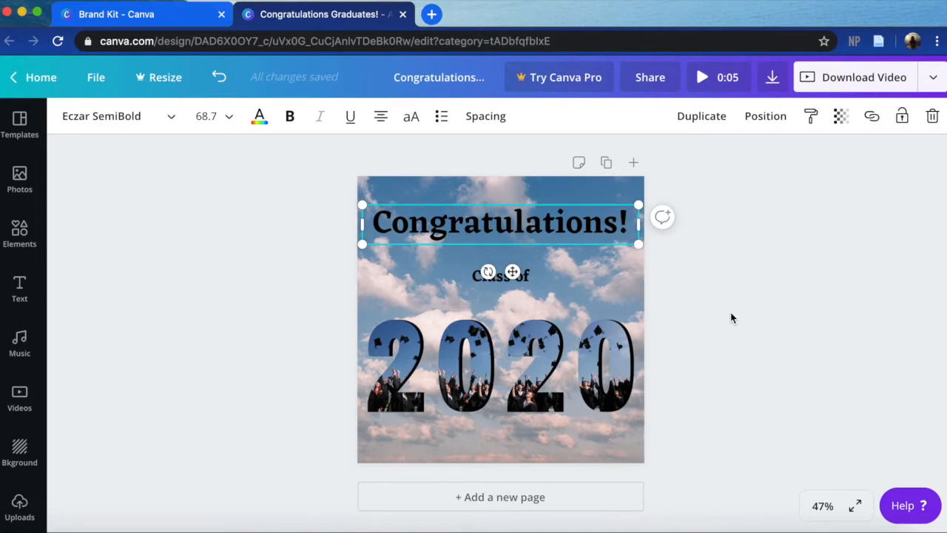
{"action": "left_click", "coordinate": [731, 318]}
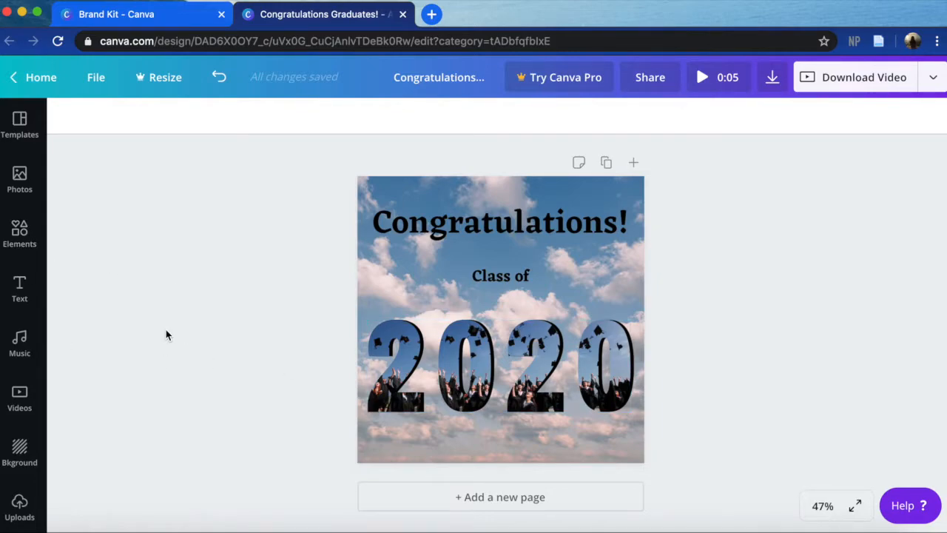
- Move the photo-filled 2020 digits together with their black shadow copy up, directly beneath the "Class of" subheading
{"action": "left_click_drag", "start_coordinate": [493, 389], "coordinate": [528, 390]}
{"action": "key", "text": "super+z"}
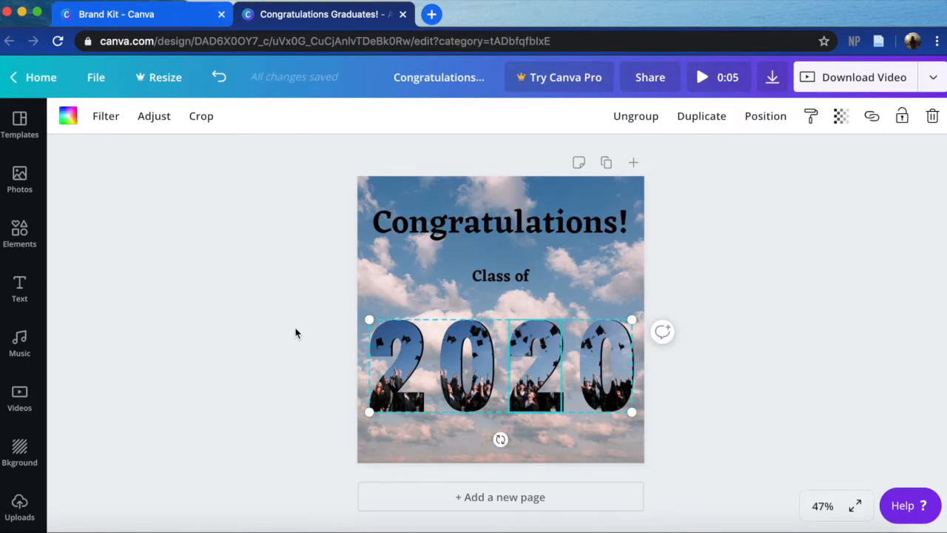
{"action": "left_click_drag", "start_coordinate": [295, 333], "coordinate": [702, 402]}
{"action": "left_click_drag", "start_coordinate": [601, 361], "coordinate": [596, 333]}
{"action": "left_click", "coordinate": [719, 389]}
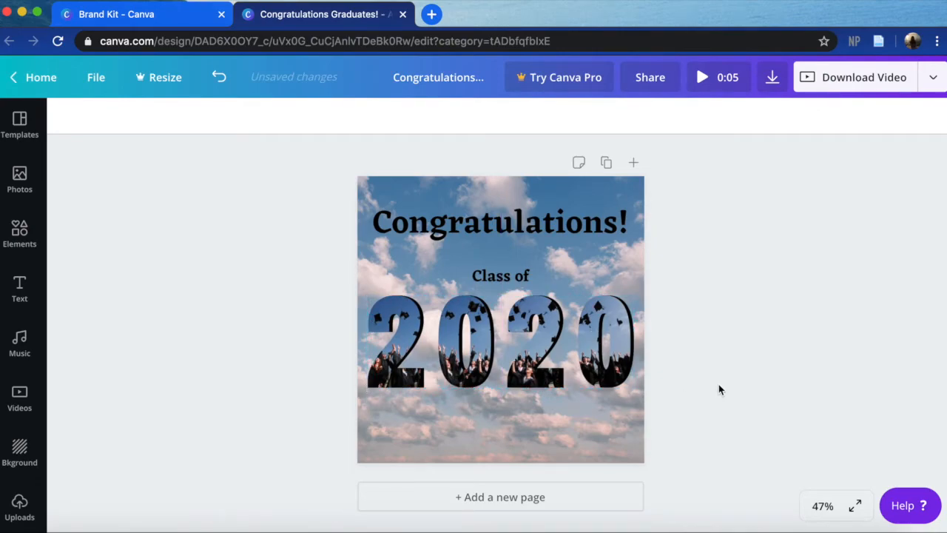
- Capture a screenshot of the pink clouds below the digits, and open the Palette generator from the Design School page's resources
{"action": "key", "text": "super+shift+4"}
{"action": "left_click_drag", "start_coordinate": [358, 397], "coordinate": [627, 465]}
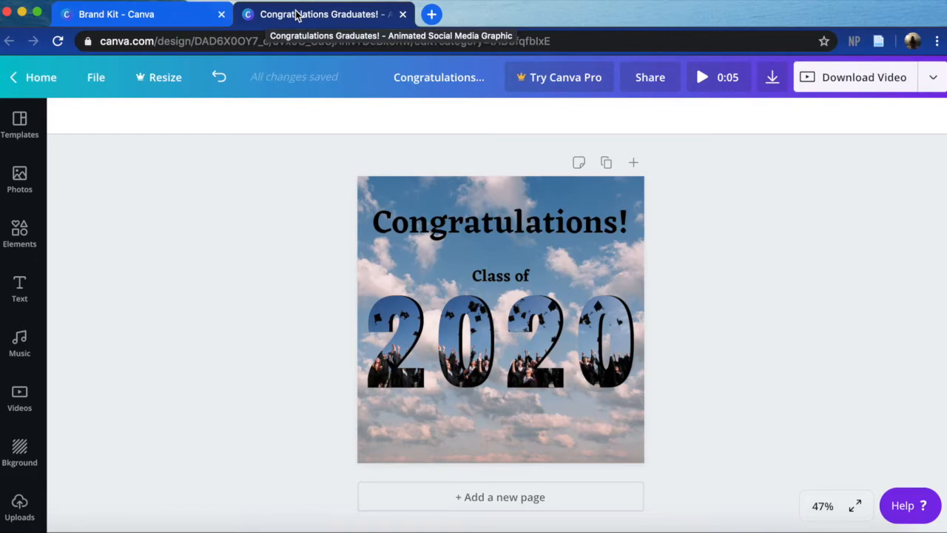
{"action": "left_click", "coordinate": [159, 23]}
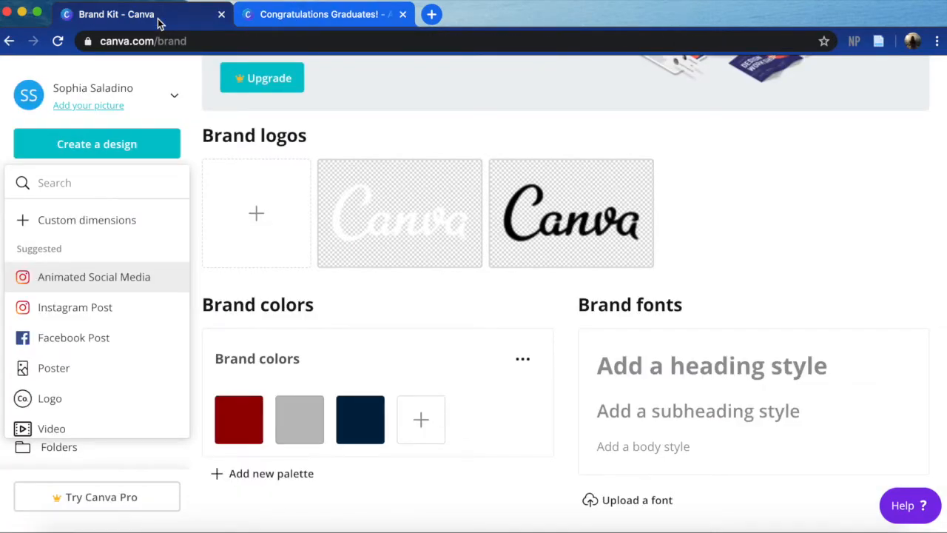
{"action": "left_click", "coordinate": [200, 121]}
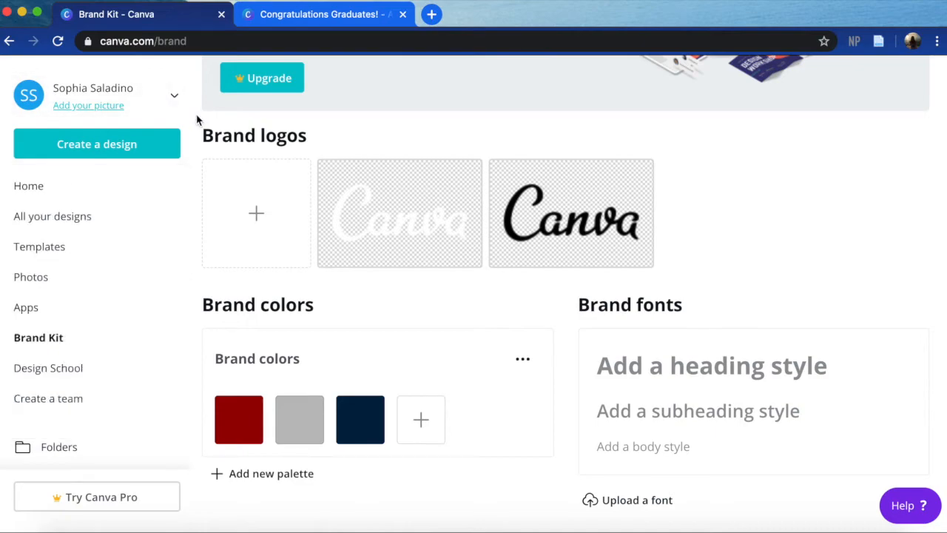
{"action": "left_click", "coordinate": [51, 376]}
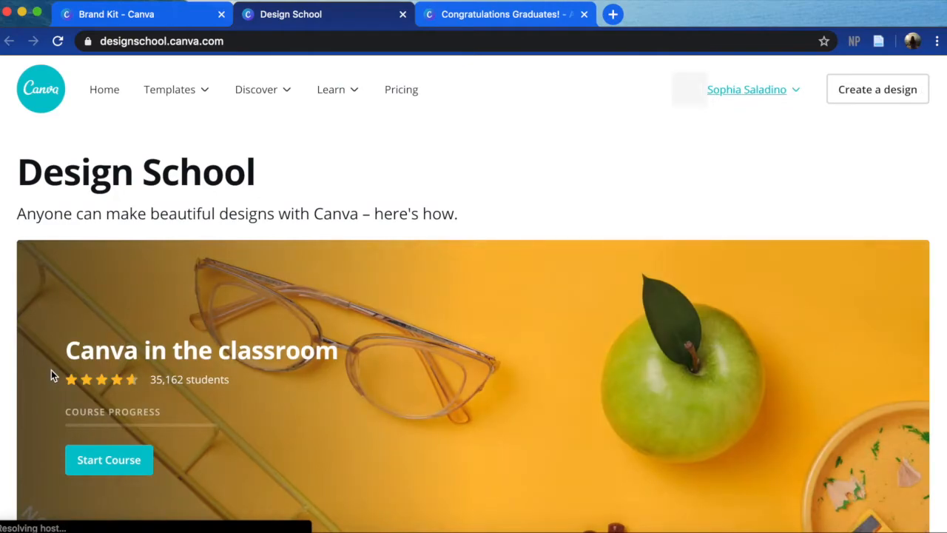
{"action": "scroll", "coordinate": [52, 375], "scroll_direction": "down", "scroll_amount": 20}
{"action": "scroll", "coordinate": [51, 375], "scroll_direction": "down", "scroll_amount": 3}
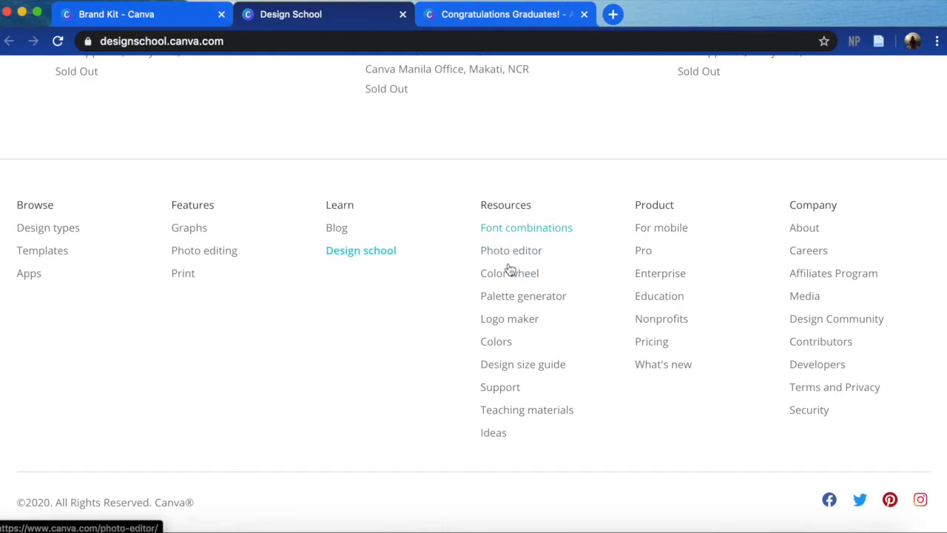
{"action": "left_click", "coordinate": [515, 296]}
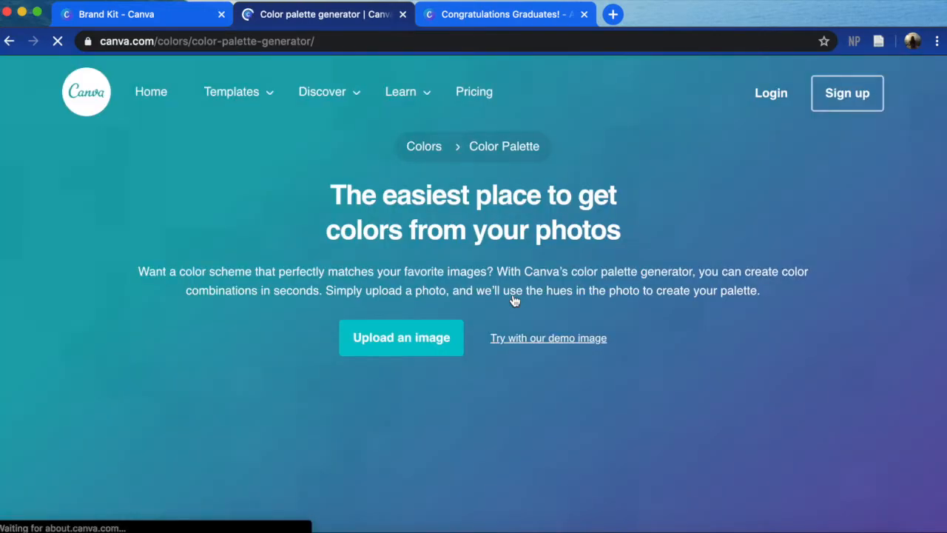
- Upload the cloud screenshot "Screen Shot 2020-04-24 at 12.04.53 PM" to the palette generator and review the generated colors
{"action": "scroll", "coordinate": [515, 300], "scroll_direction": "down", "scroll_amount": 4}
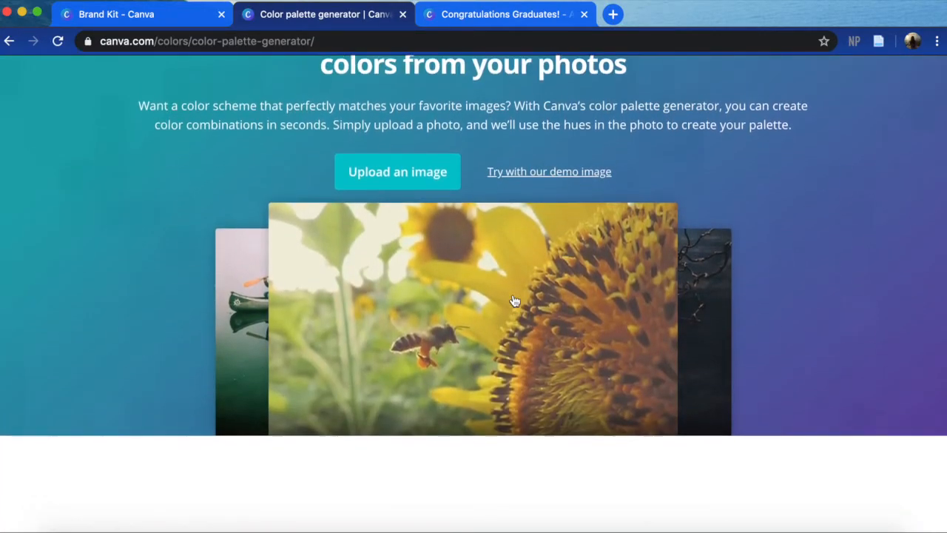
{"action": "left_click", "coordinate": [404, 175]}
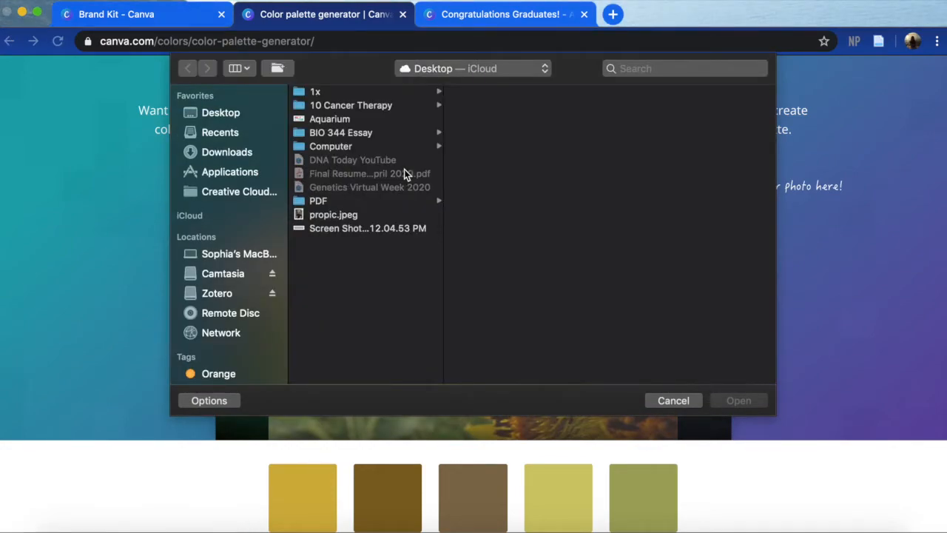
{"action": "left_click", "coordinate": [388, 231]}
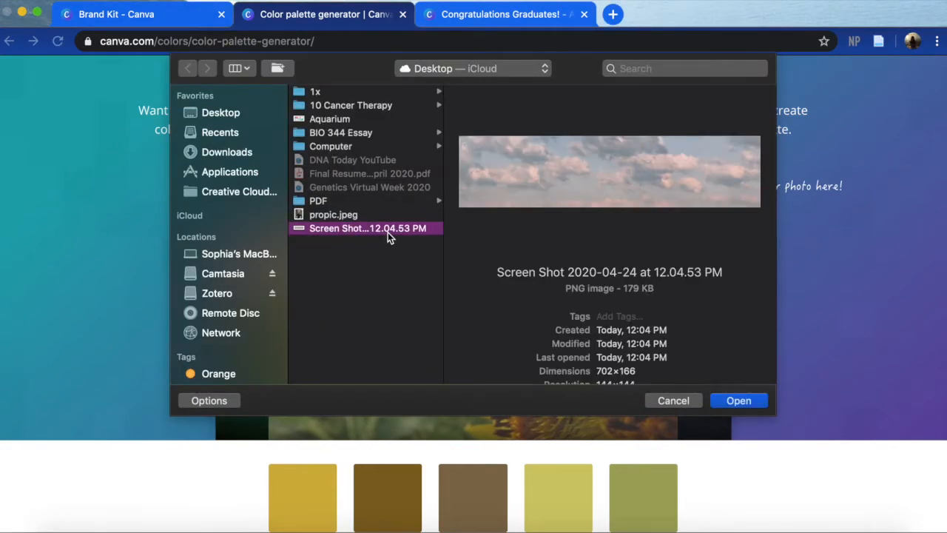
{"action": "left_click", "coordinate": [737, 400]}
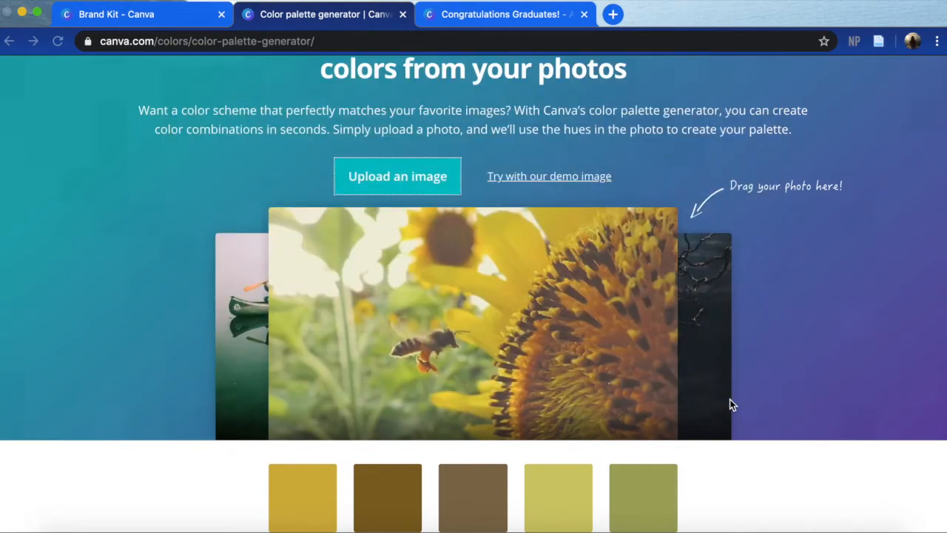
{"action": "scroll", "coordinate": [732, 404], "scroll_direction": "down", "scroll_amount": 5}
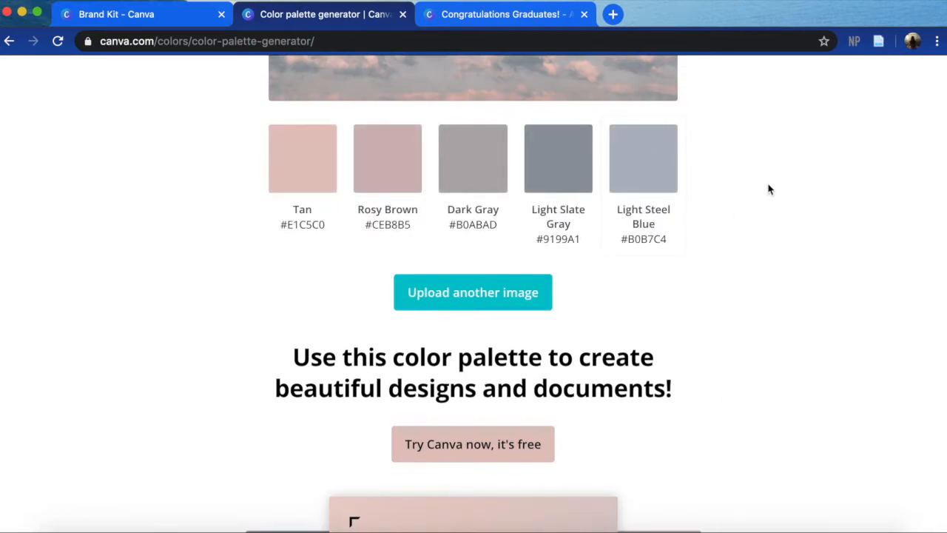
{"action": "scroll", "coordinate": [768, 212], "scroll_direction": "up", "scroll_amount": 4}
{"action": "scroll", "coordinate": [768, 211], "scroll_direction": "down", "scroll_amount": 1}
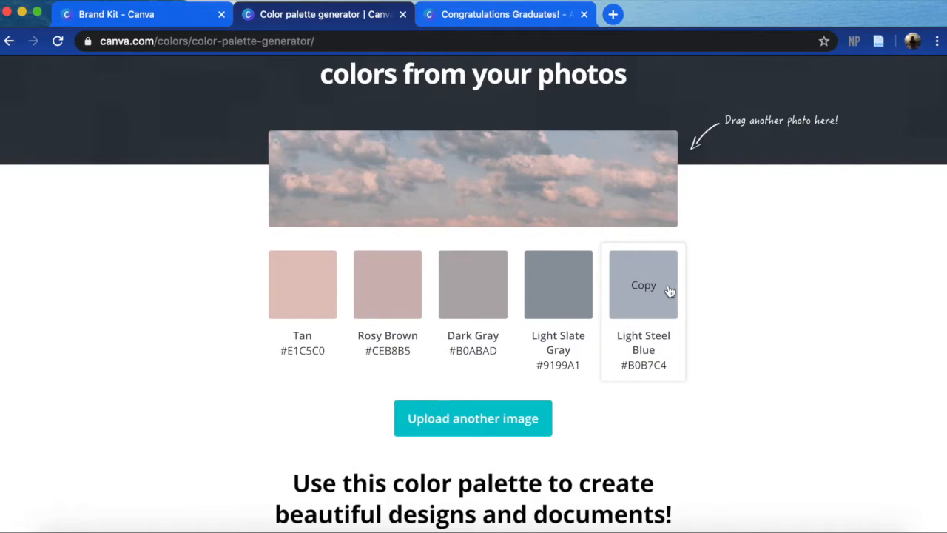
- Copy the Tan color code #E1C5C0 from the generated palette and apply it to the "Congratulations!" heading in the graduation design
{"action": "left_click", "coordinate": [491, 20]}
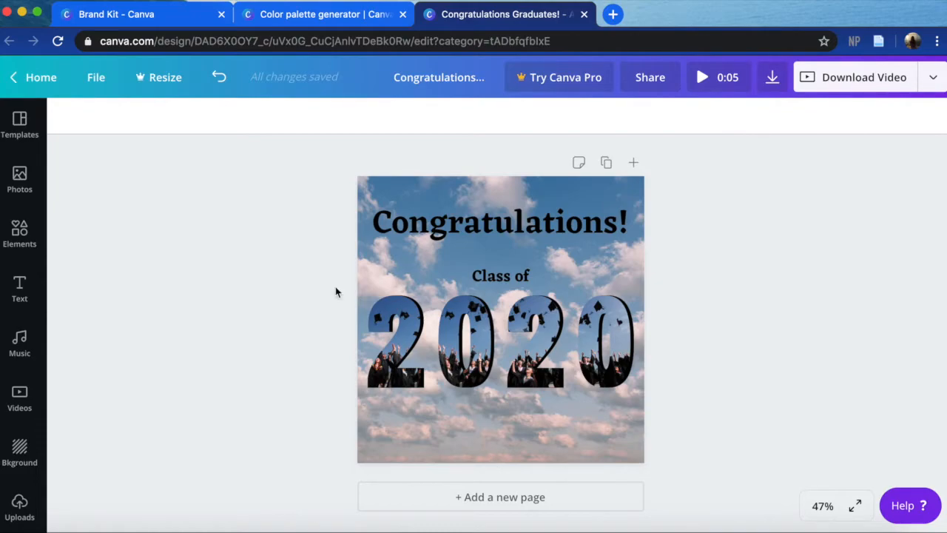
{"action": "left_click", "coordinate": [271, 16]}
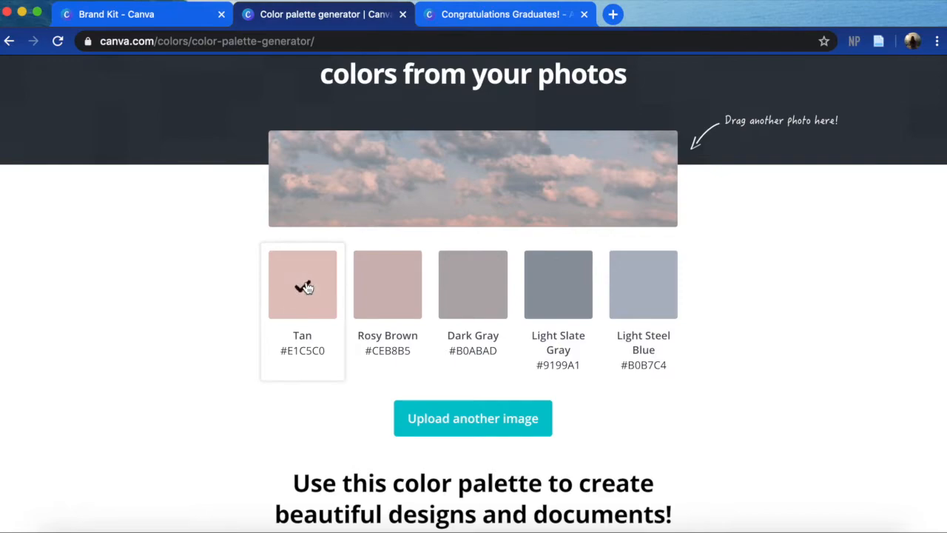
{"action": "left_click", "coordinate": [459, 12]}
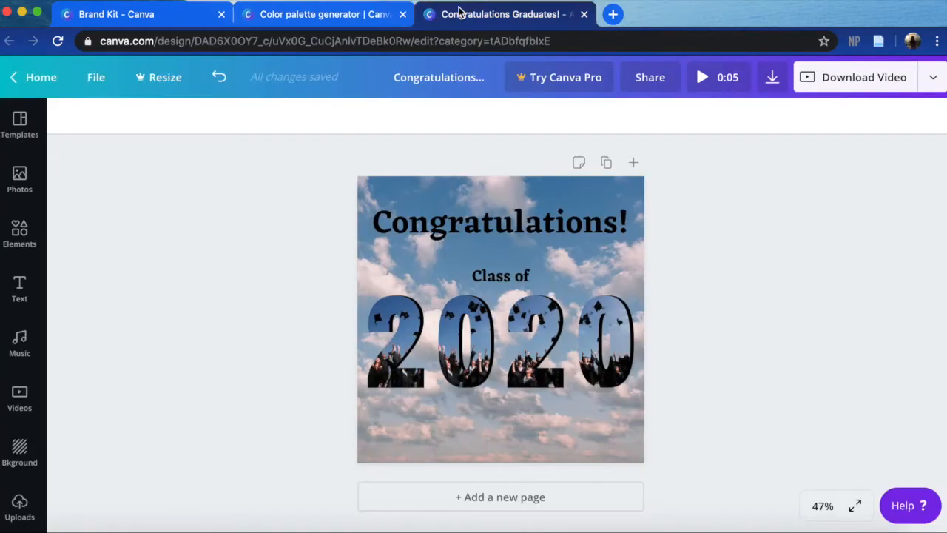
{"action": "left_click", "coordinate": [526, 230]}
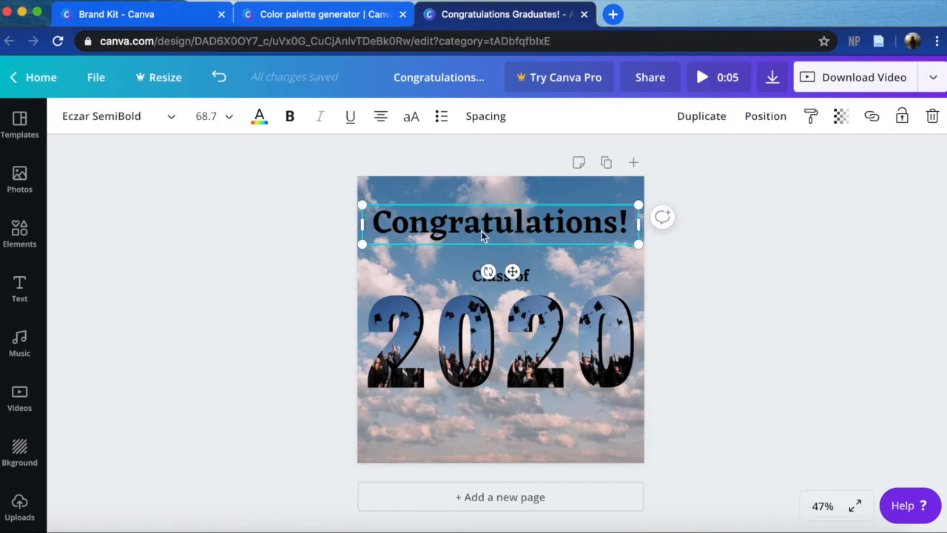
{"action": "left_click", "coordinate": [259, 120]}
{"action": "left_click", "coordinate": [164, 129]}
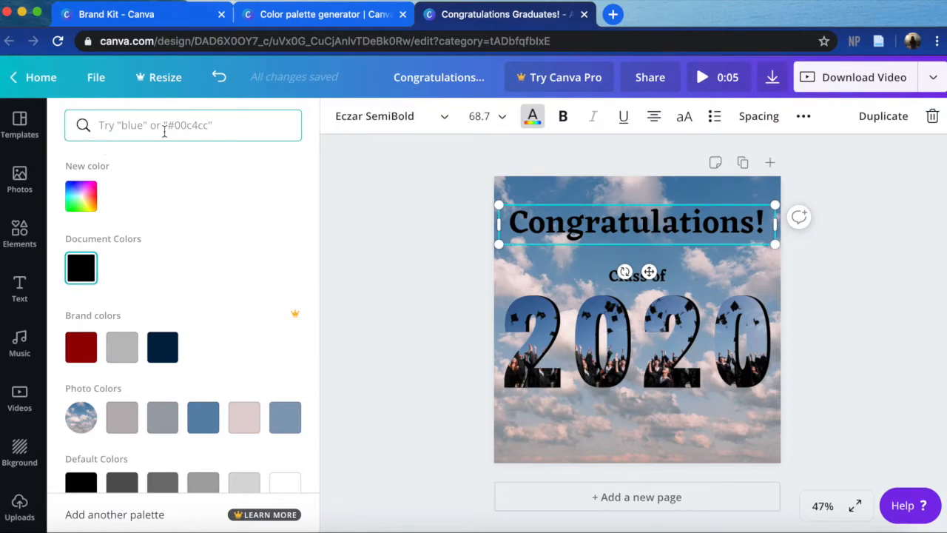
{"action": "type", "text": "#E1C5C0"}
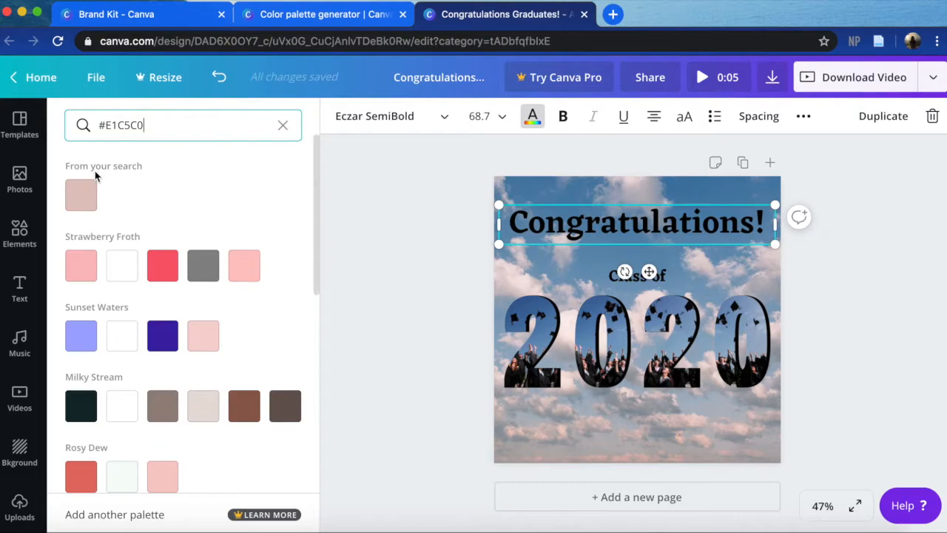
{"action": "left_click", "coordinate": [80, 196]}
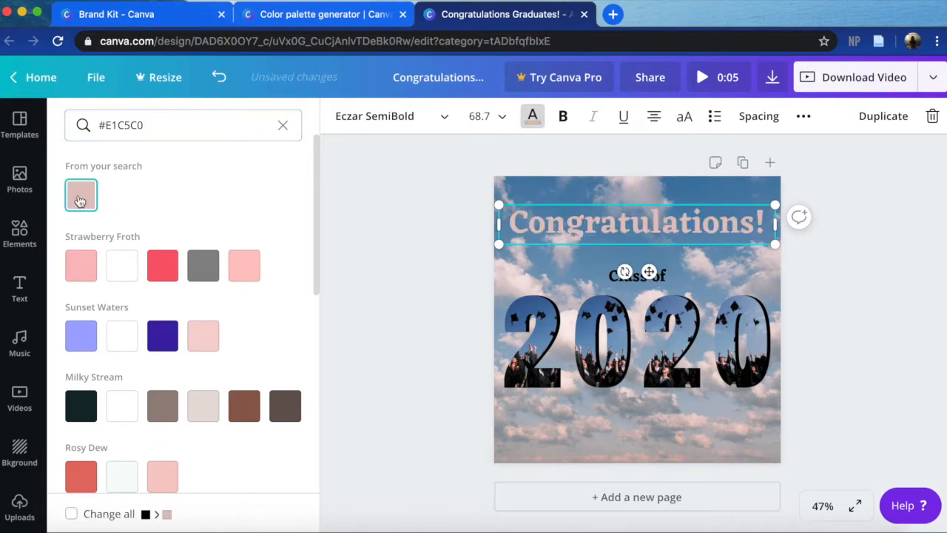
{"action": "left_click", "coordinate": [326, 231]}
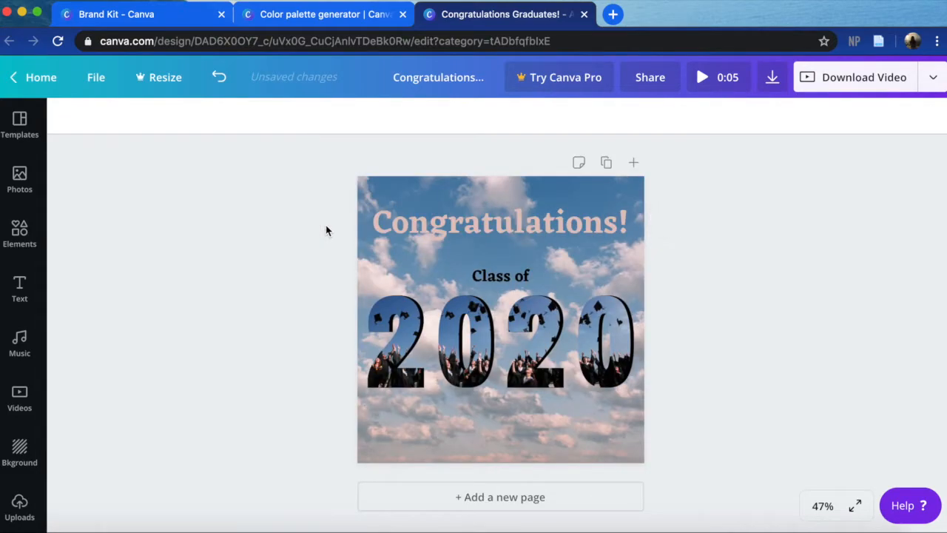
- Duplicate the tan "Congratulations!" heading and color the copy black
{"action": "left_click", "coordinate": [447, 235]}
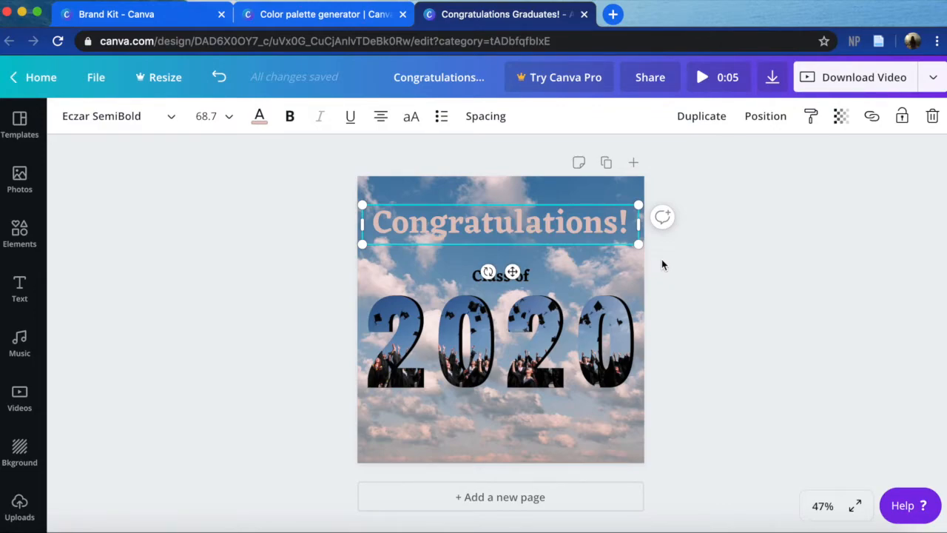
{"action": "key", "text": "super+d"}
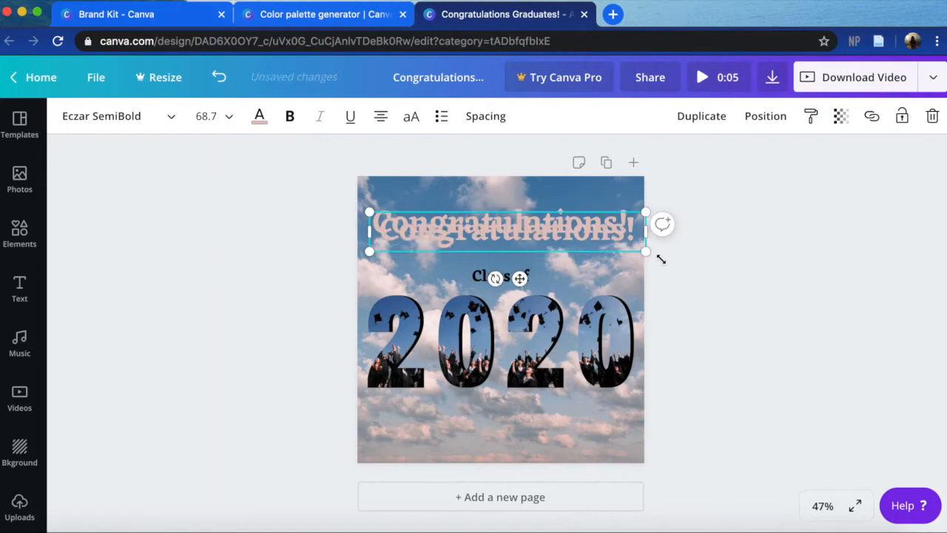
{"action": "left_click", "coordinate": [260, 117]}
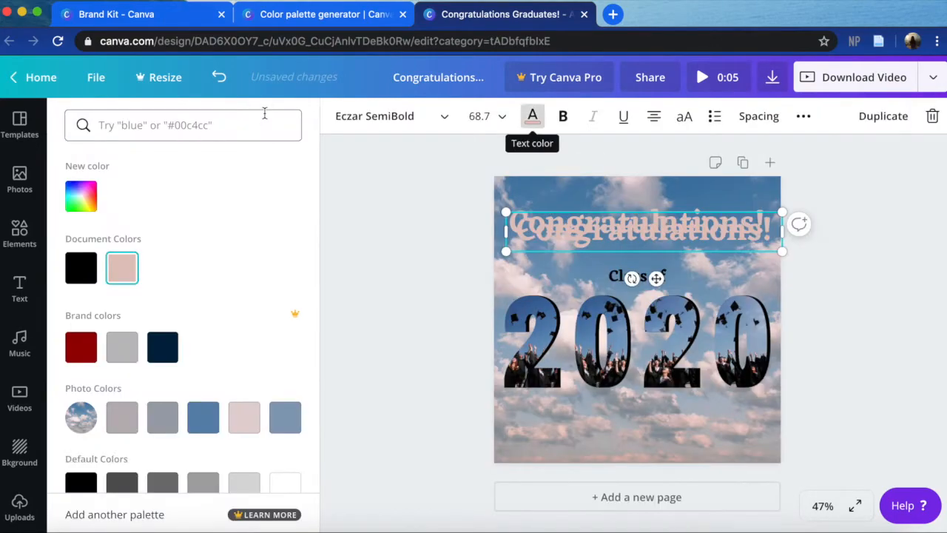
{"action": "left_click", "coordinate": [80, 271]}
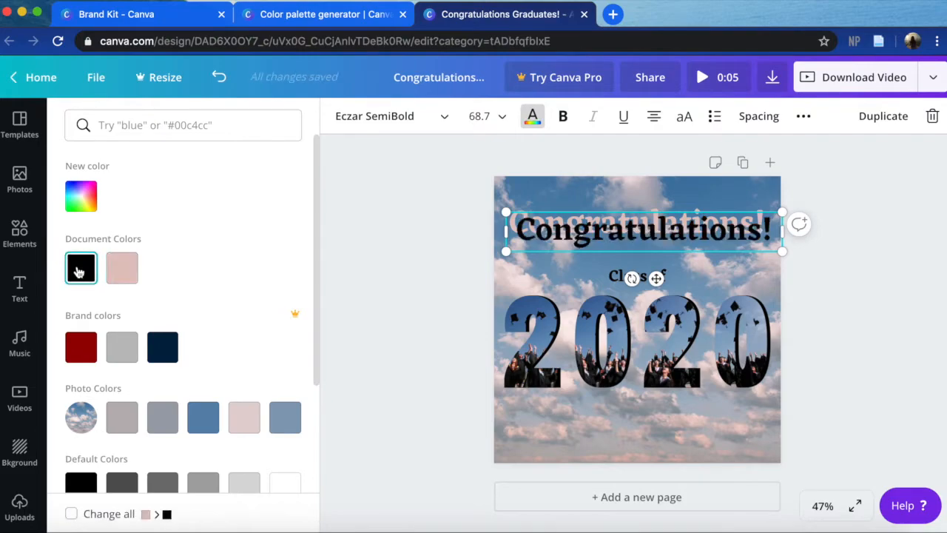
{"action": "left_click", "coordinate": [399, 353]}
- Send the black "Congratulations!" copy backward behind the tan heading, and deselect it
{"action": "left_click", "coordinate": [531, 235]}
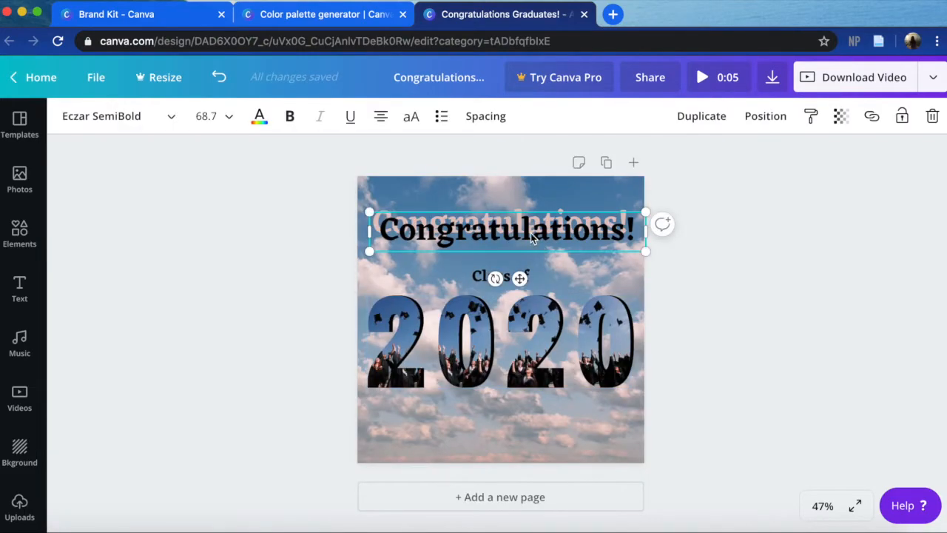
{"action": "left_click", "coordinate": [767, 118]}
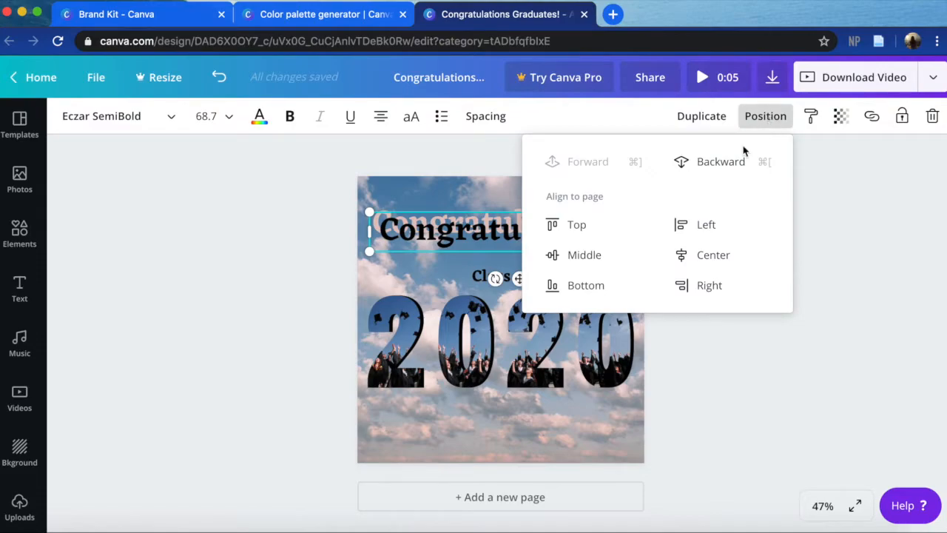
{"action": "left_click", "coordinate": [703, 161]}
{"action": "left_click", "coordinate": [822, 264]}
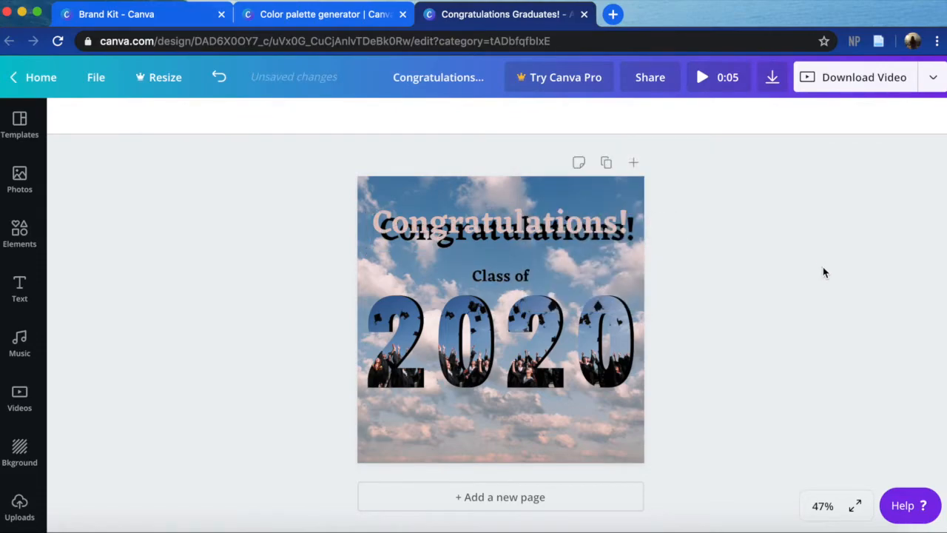
- Place the tan heading over its black copy with a slight offset as a drop shadow, and group the two
{"action": "left_click_drag", "start_coordinate": [641, 253], "coordinate": [622, 251]}
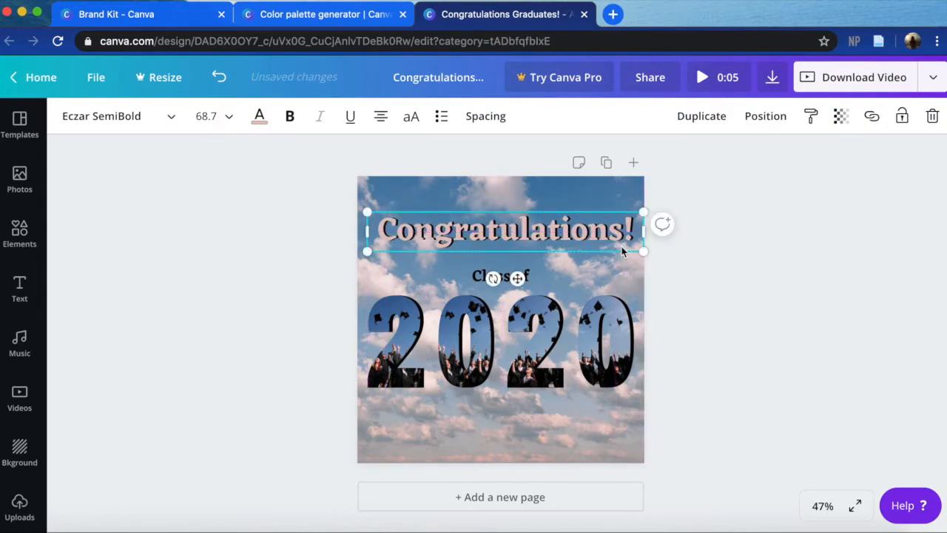
{"action": "left_click_drag", "start_coordinate": [300, 213], "coordinate": [665, 253]}
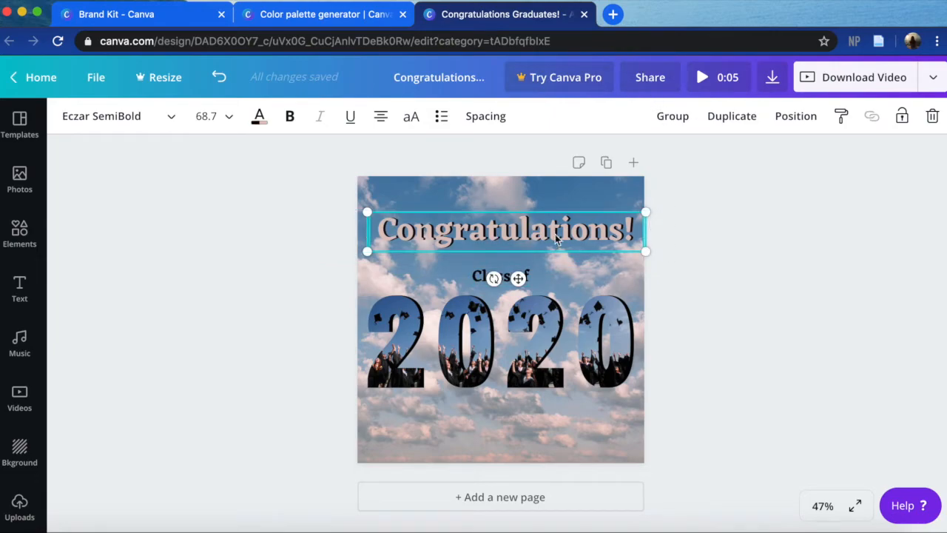
{"action": "left_click", "coordinate": [674, 117]}
- Move the grouped "Congratulations!" heading up to the page's center line, and move the "Class of" subheading up beneath it
{"action": "left_click_drag", "start_coordinate": [517, 222], "coordinate": [516, 214]}
{"action": "left_click", "coordinate": [716, 268]}
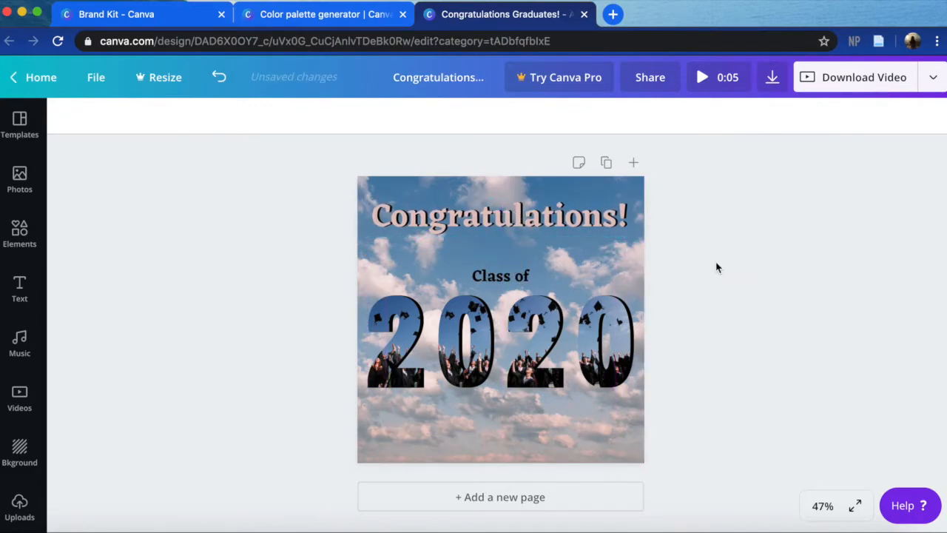
{"action": "left_click_drag", "start_coordinate": [506, 272], "coordinate": [508, 258]}
{"action": "left_click", "coordinate": [758, 420]}
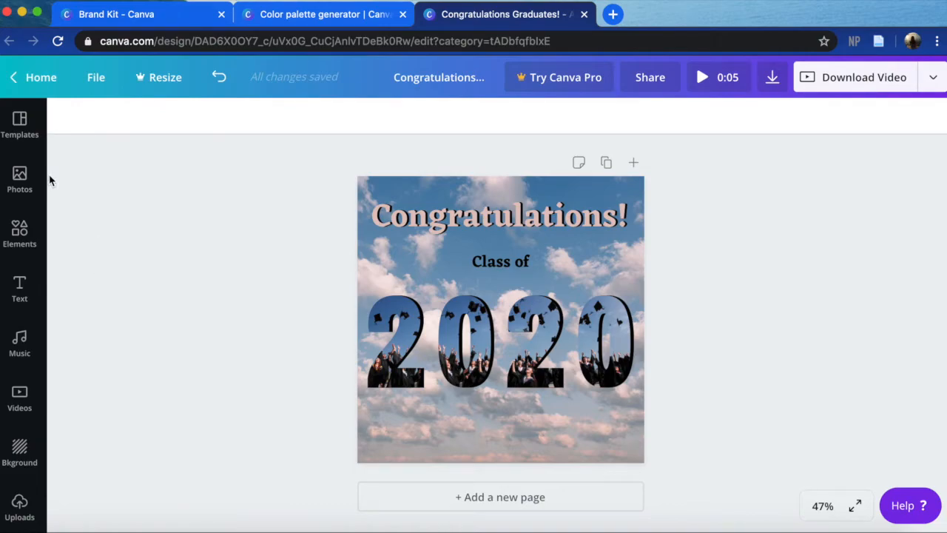
- Search the elements for "stickers" and browse the sticker categories and results
{"action": "left_click", "coordinate": [20, 233]}
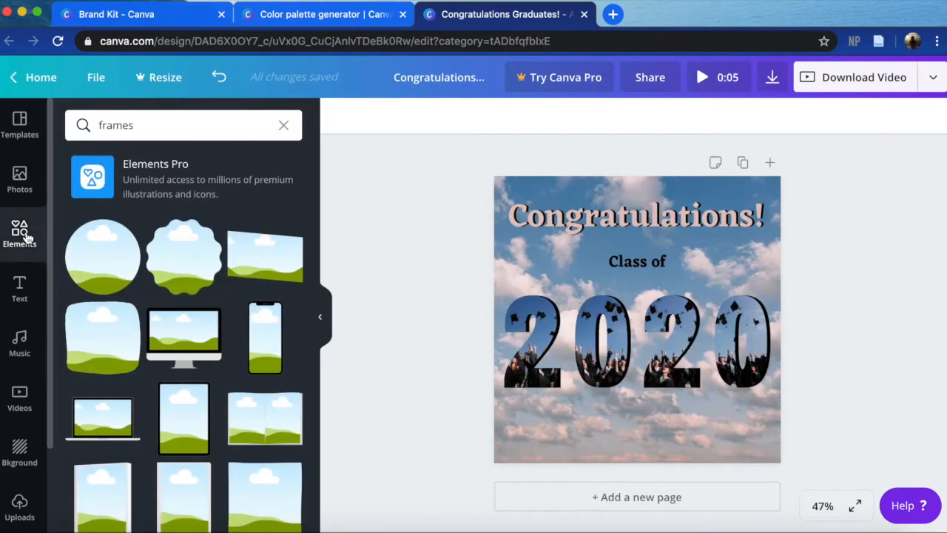
{"action": "double_click", "coordinate": [139, 129]}
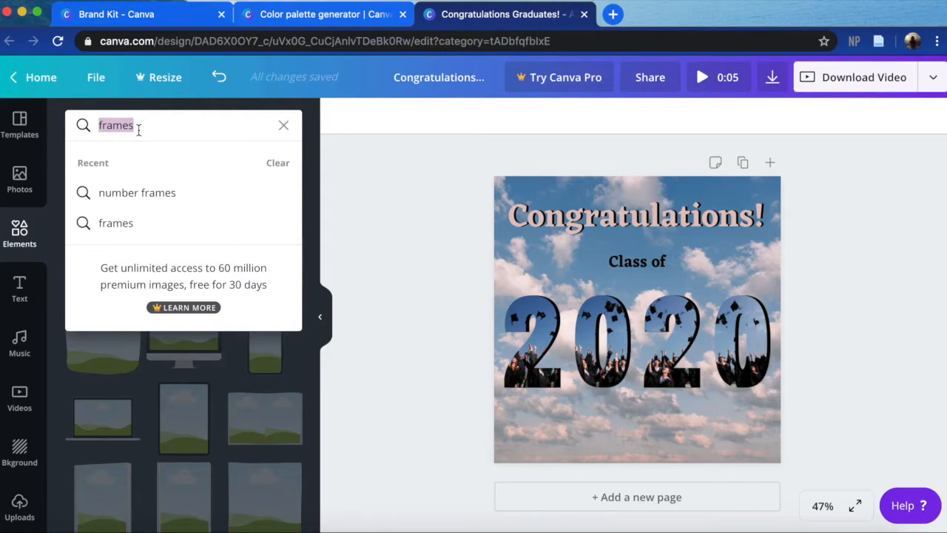
{"action": "type", "text": "stickers"}
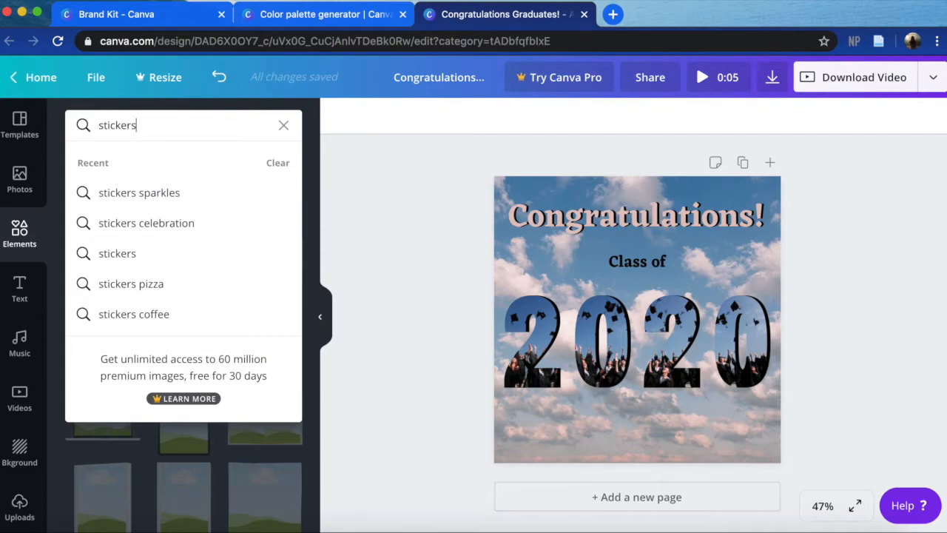
{"action": "key", "text": "Return"}
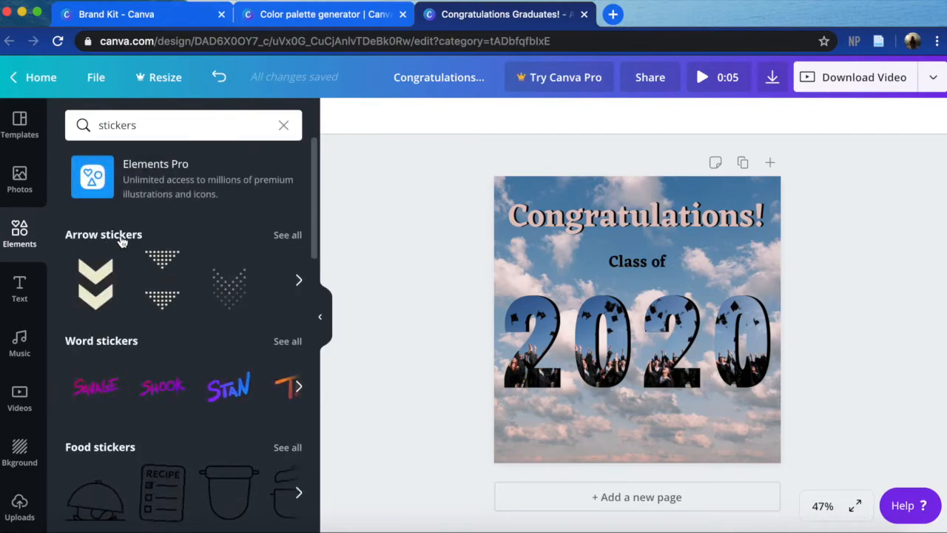
{"action": "scroll", "coordinate": [147, 370], "scroll_direction": "down", "scroll_amount": 1}
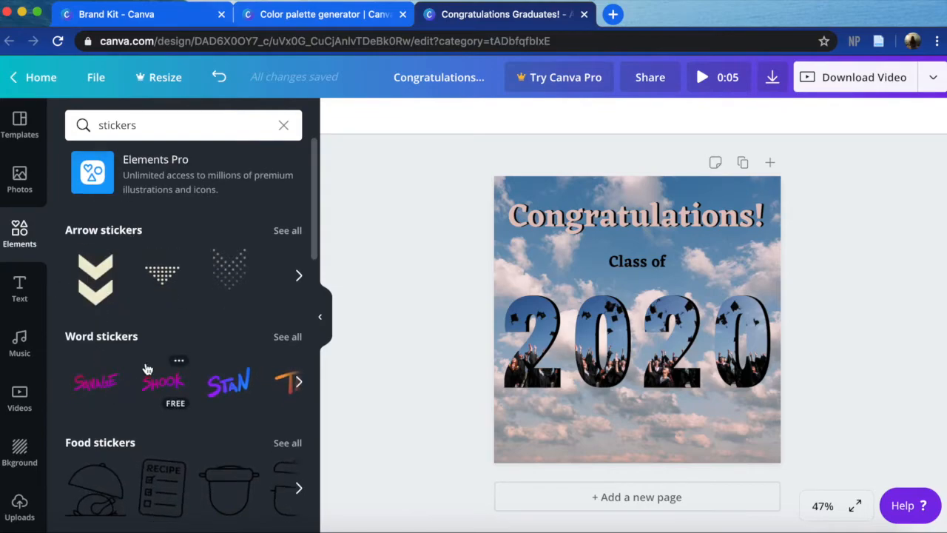
{"action": "scroll", "coordinate": [147, 369], "scroll_direction": "down", "scroll_amount": 3}
{"action": "scroll", "coordinate": [247, 348], "scroll_direction": "down", "scroll_amount": 5}
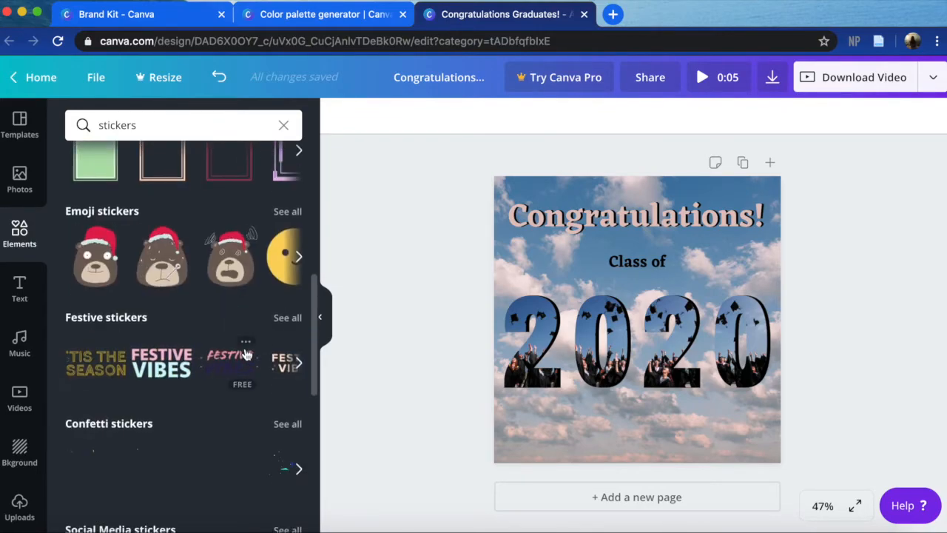
{"action": "scroll", "coordinate": [247, 353], "scroll_direction": "down", "scroll_amount": 5}
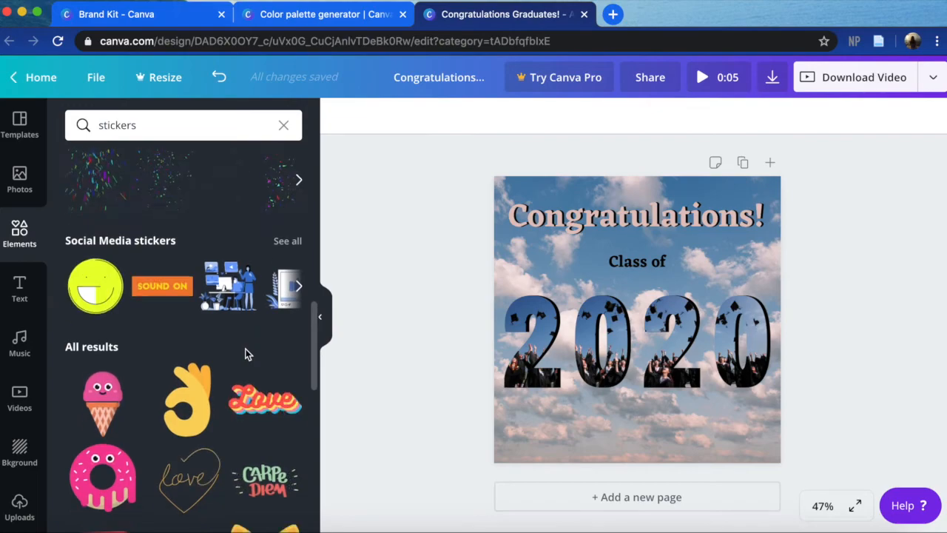
{"action": "scroll", "coordinate": [247, 354], "scroll_direction": "down", "scroll_amount": 3}
{"action": "scroll", "coordinate": [248, 353], "scroll_direction": "up", "scroll_amount": 10}
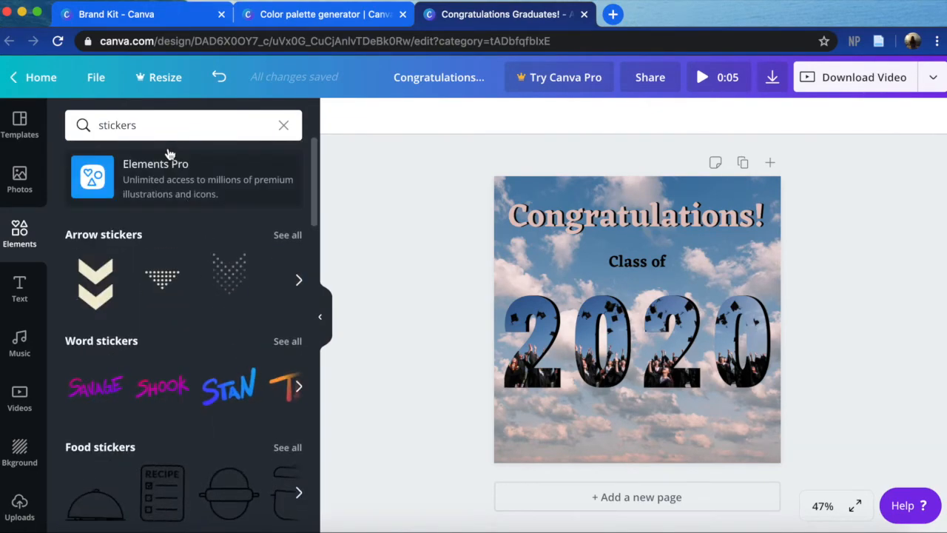
- Refine the element search to "stickers sparkles" and add the white animated sparkle sticker to the page
{"action": "left_click", "coordinate": [158, 132]}
{"action": "type", "text": "sparkles"}
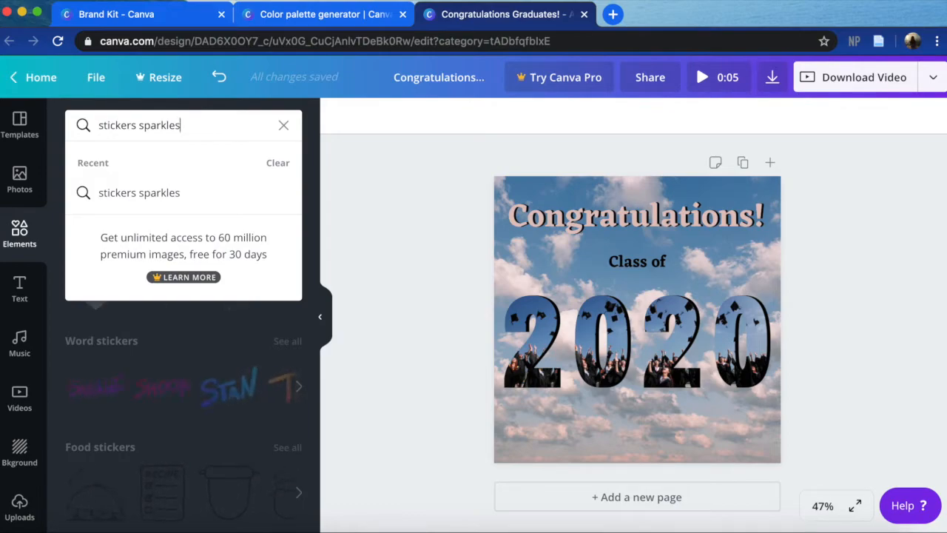
{"action": "key", "text": "Return"}
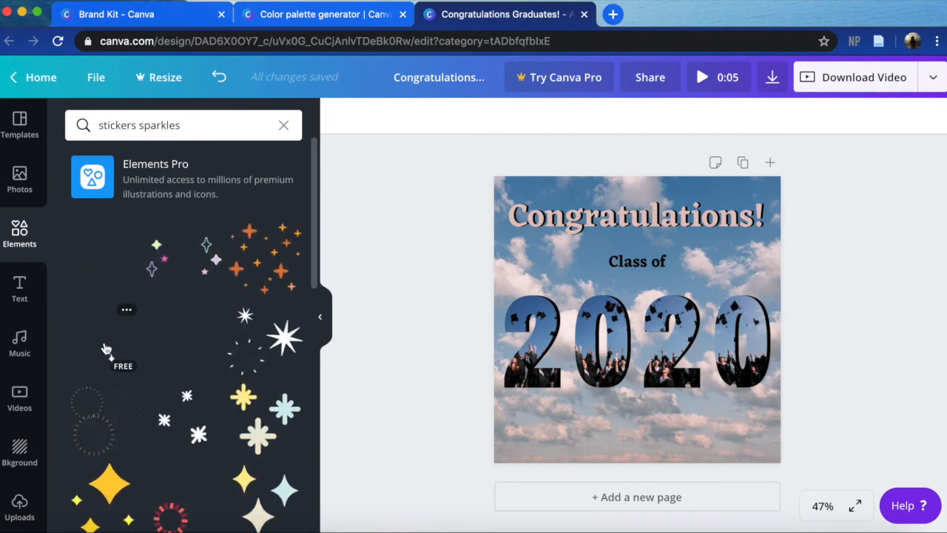
{"action": "left_click", "coordinate": [106, 349]}
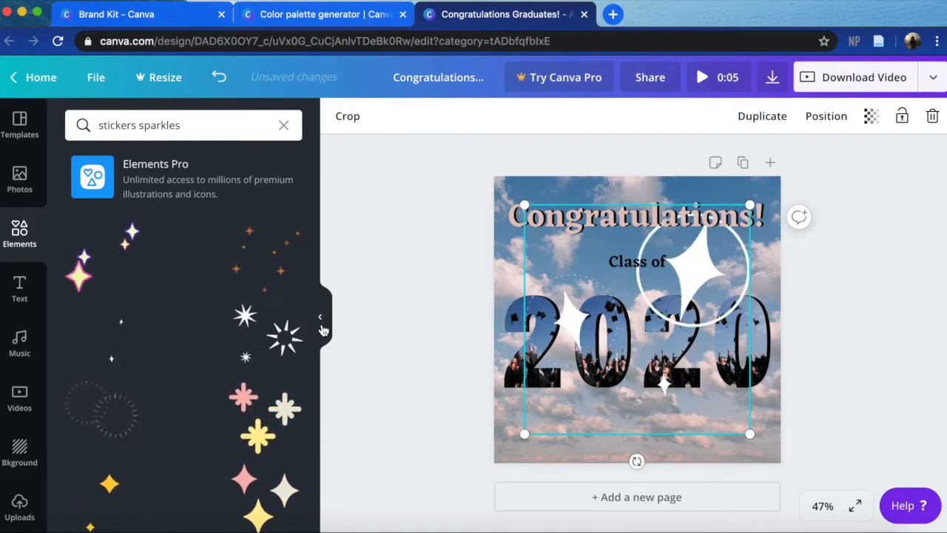
{"action": "left_click", "coordinate": [323, 330]}
{"action": "left_click", "coordinate": [323, 327]}
- Shrink the sparkle sticker, rotate it to 32°, and place it at the upper-left corner of the first "2"
{"action": "left_click", "coordinate": [578, 271]}
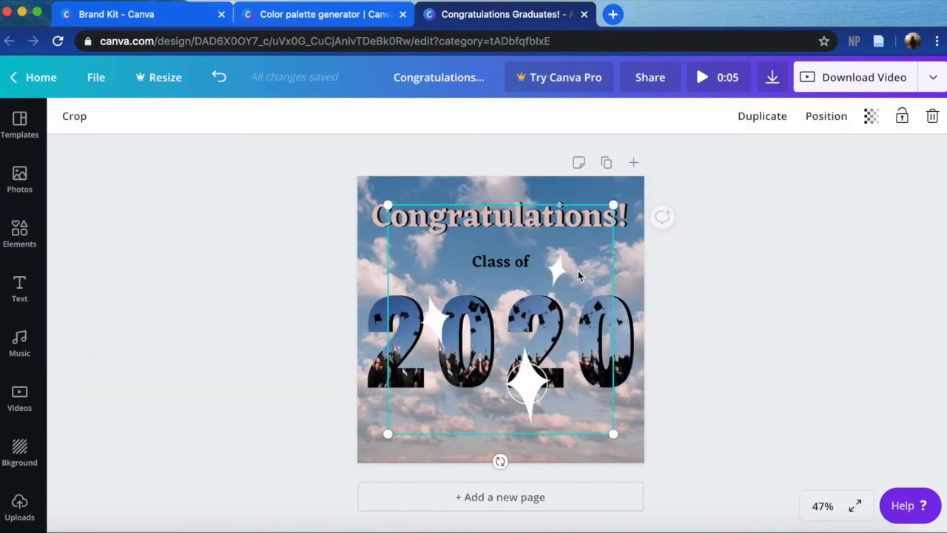
{"action": "left_click_drag", "start_coordinate": [614, 205], "coordinate": [451, 369]}
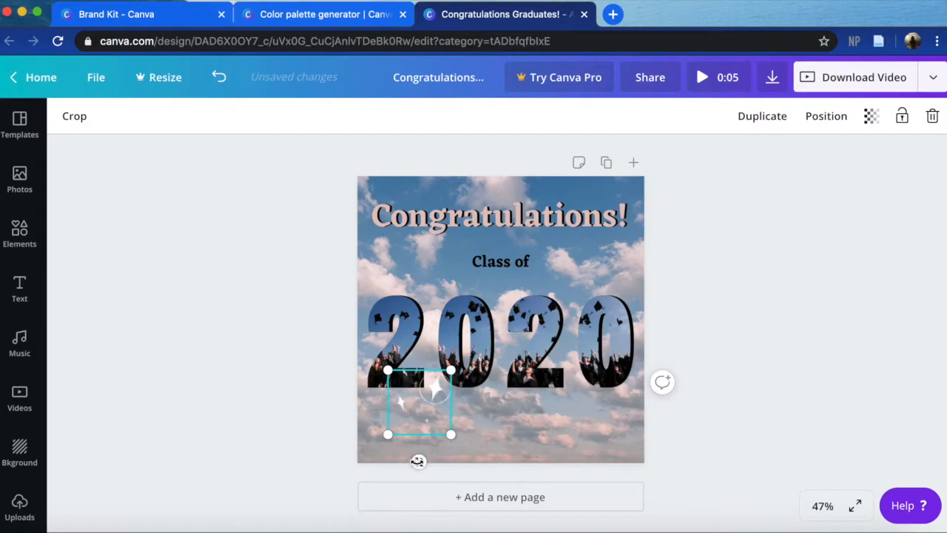
{"action": "left_click_drag", "start_coordinate": [419, 461], "coordinate": [455, 444]}
{"action": "left_click_drag", "start_coordinate": [401, 376], "coordinate": [377, 290]}
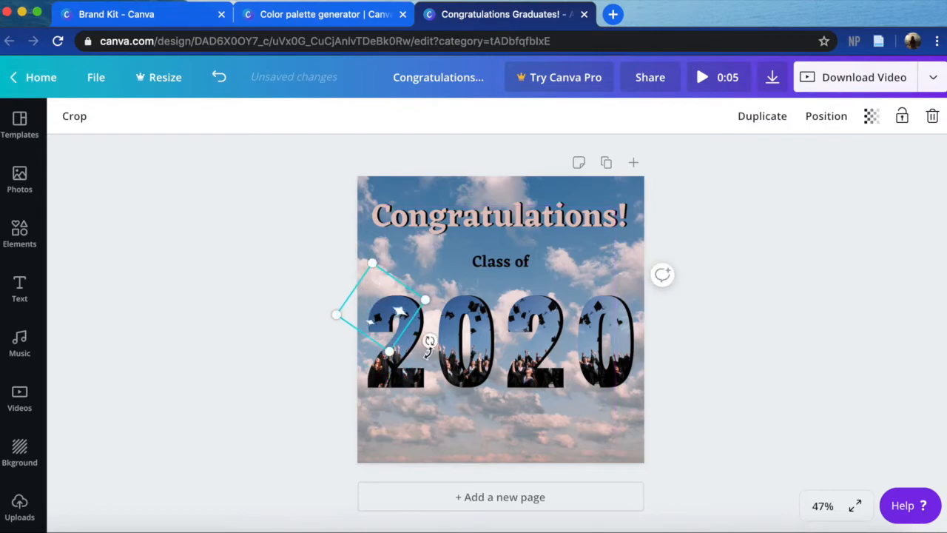
{"action": "left_click_drag", "start_coordinate": [430, 338], "coordinate": [359, 362]}
{"action": "left_click_drag", "start_coordinate": [406, 302], "coordinate": [391, 272]}
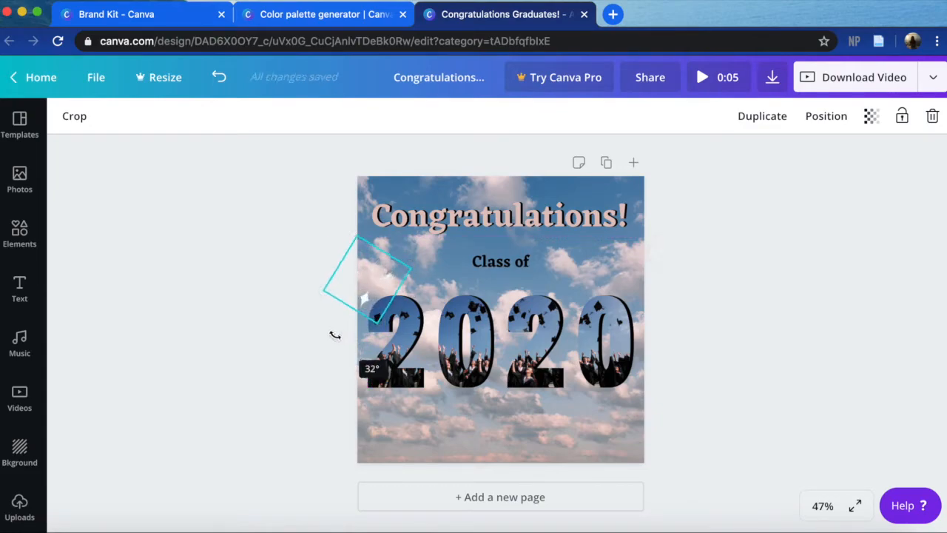
{"action": "left_click", "coordinate": [288, 339]}
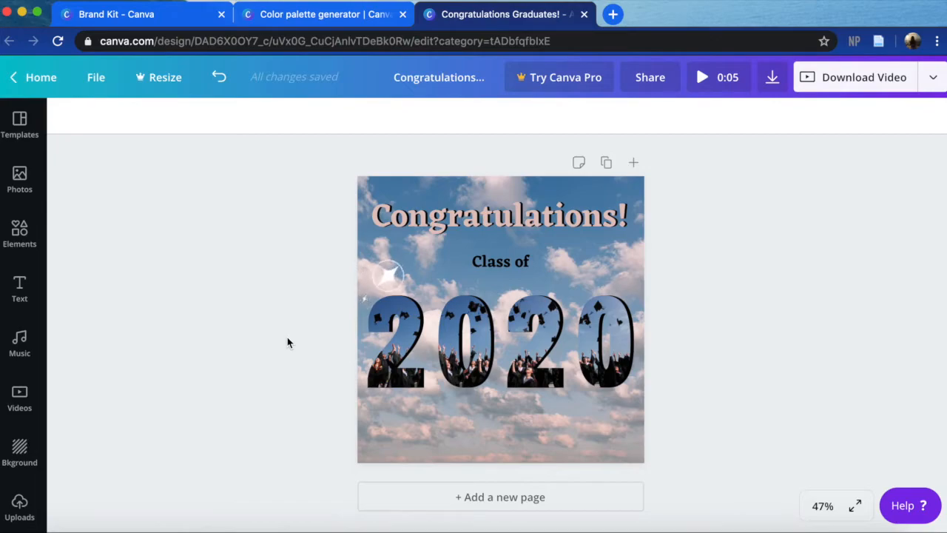
- Duplicate the sparkle sticker, and move and rotate the copy at the lower-right corner of the last "0"
{"action": "left_click", "coordinate": [369, 278]}
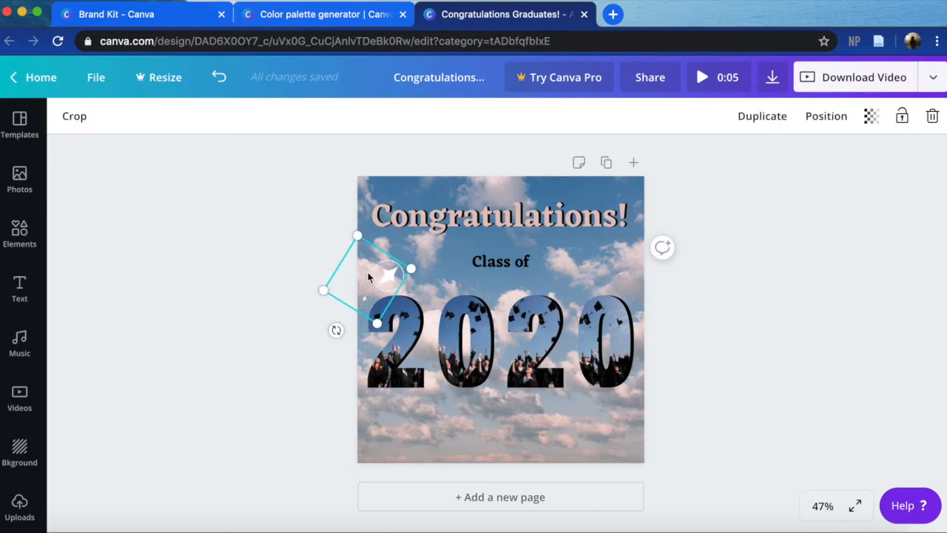
{"action": "key", "text": "super+d"}
{"action": "left_click_drag", "start_coordinate": [368, 277], "coordinate": [618, 394]}
{"action": "left_click_drag", "start_coordinate": [594, 451], "coordinate": [642, 462]}
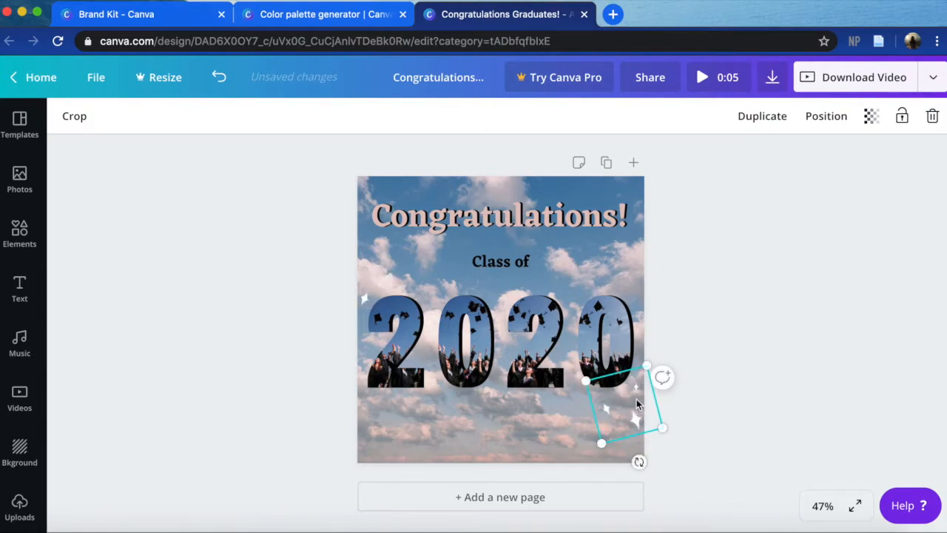
{"action": "left_click_drag", "start_coordinate": [642, 393], "coordinate": [643, 386]}
{"action": "left_click", "coordinate": [767, 402]}
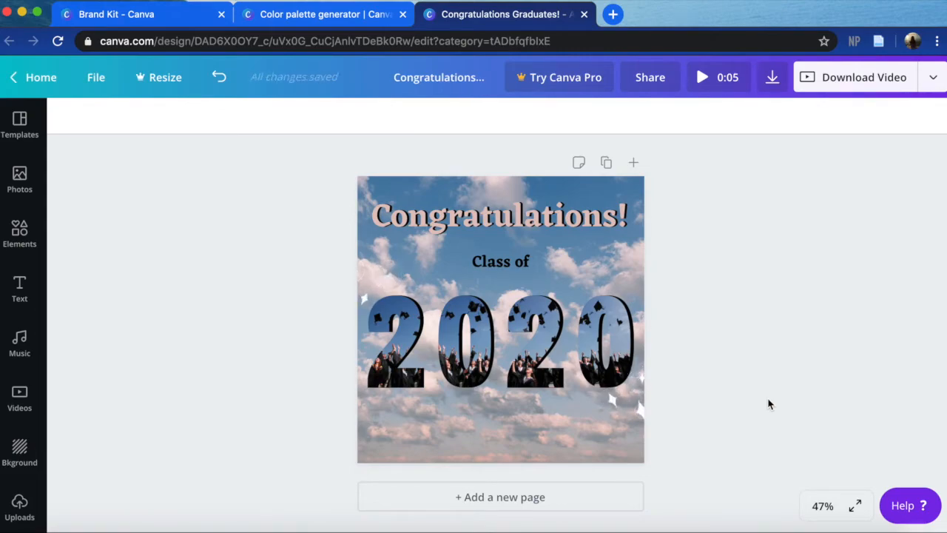
- Try the "Class of" subheading below the 2020 digits, and undo the move
{"action": "left_click_drag", "start_coordinate": [510, 261], "coordinate": [509, 435]}
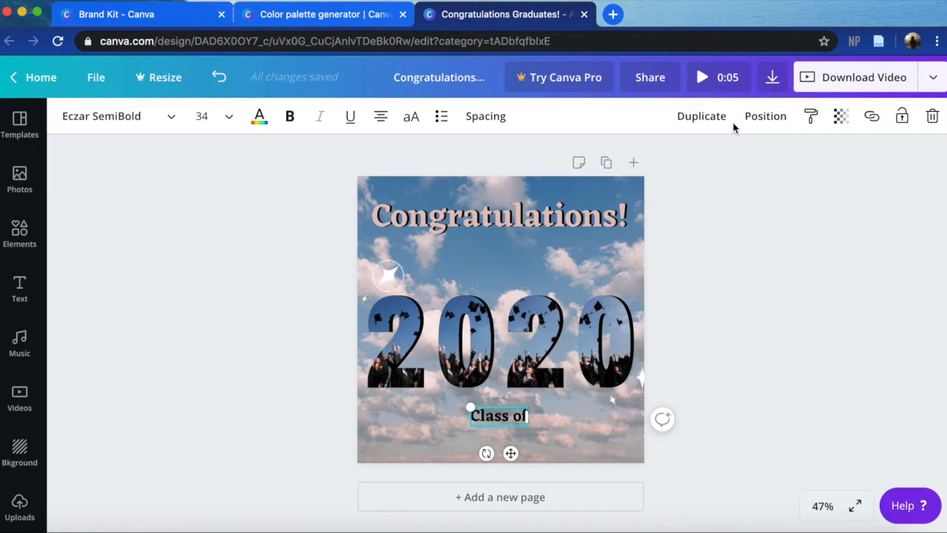
{"action": "key", "text": "super+z"}
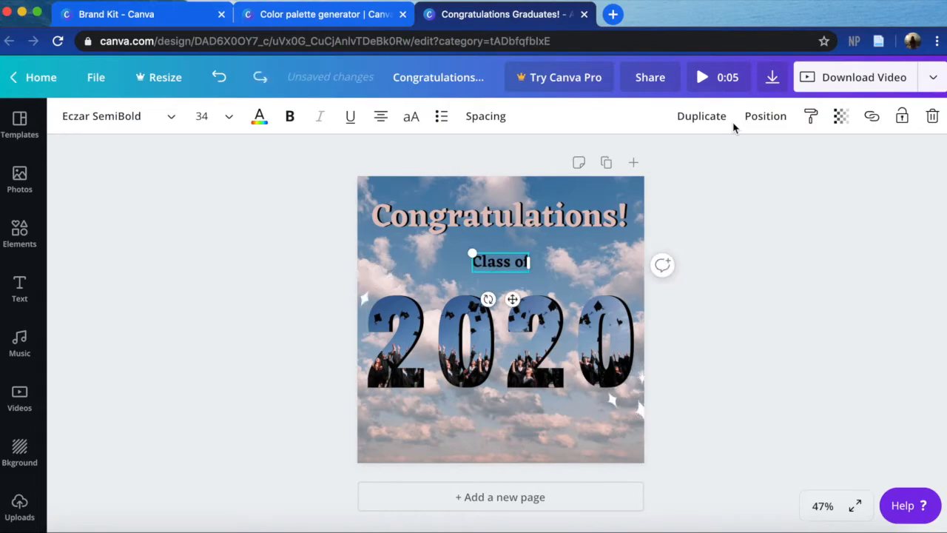
{"action": "left_click", "coordinate": [767, 341]}
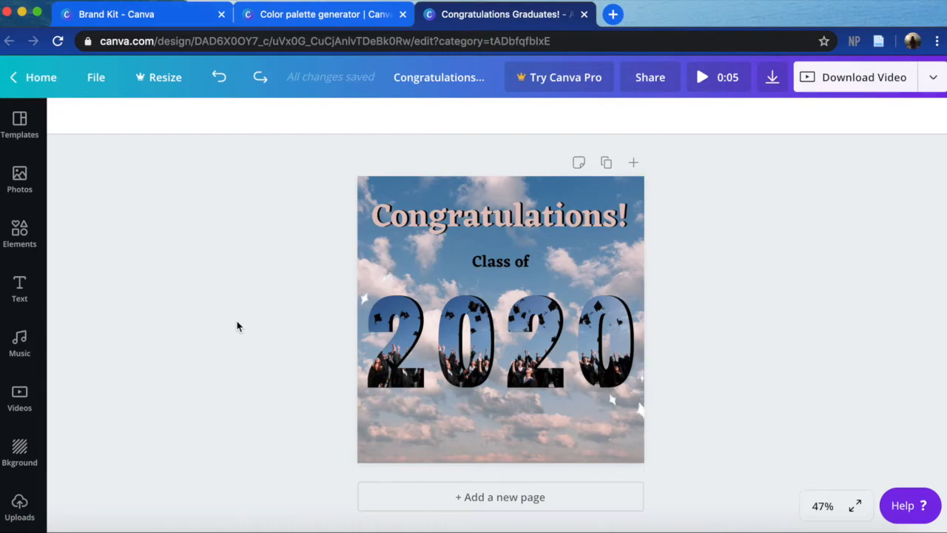
- Search the elements for "graduation" and add the solid black graduation cap to the page
{"action": "left_click", "coordinate": [19, 228]}
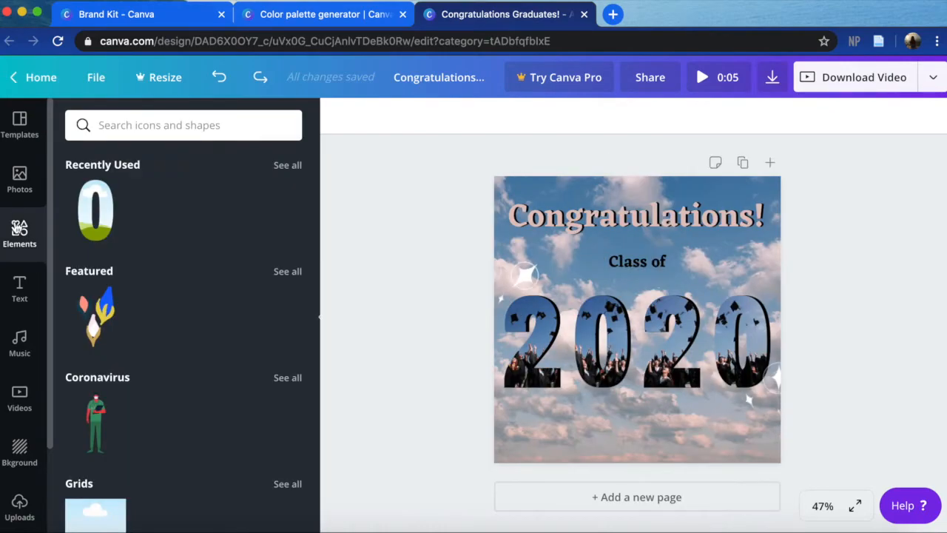
{"action": "left_click", "coordinate": [134, 126]}
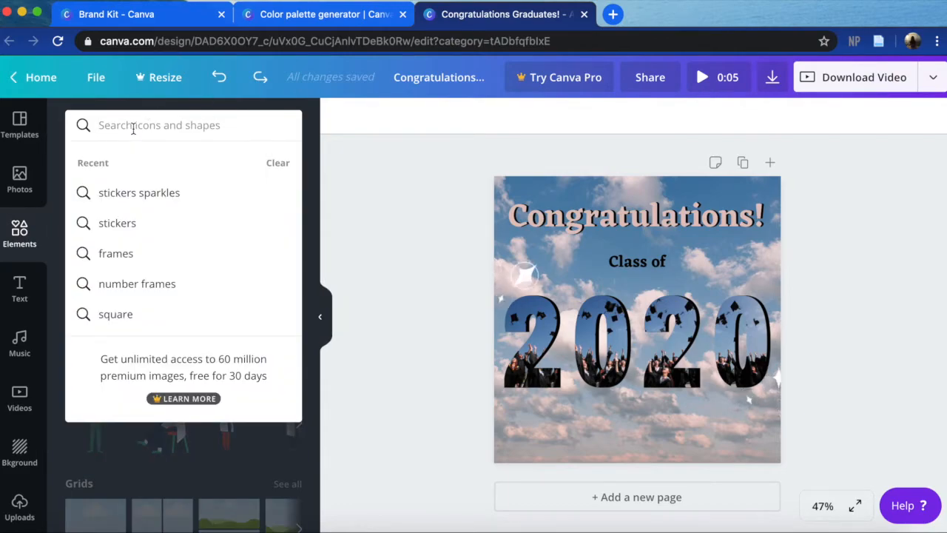
{"action": "type", "text": "grad"}
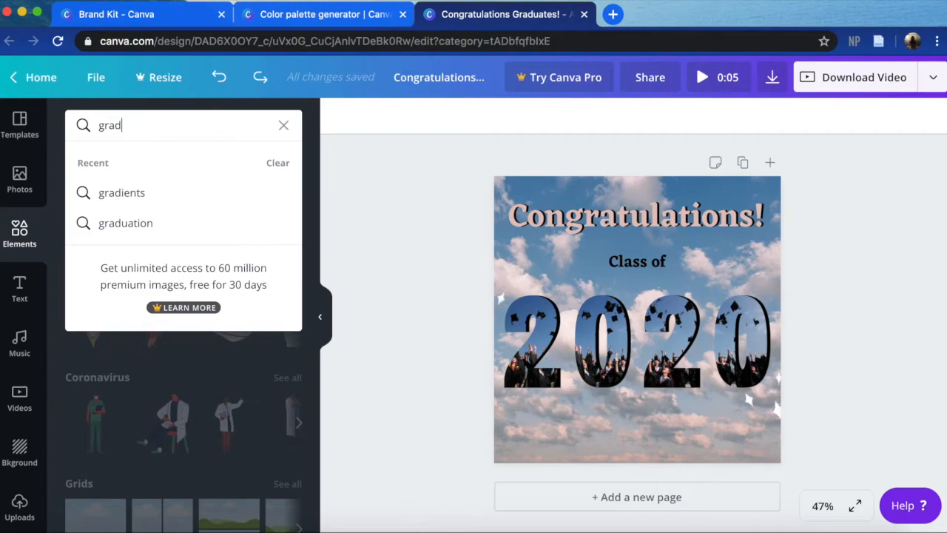
{"action": "type", "text": "uation"}
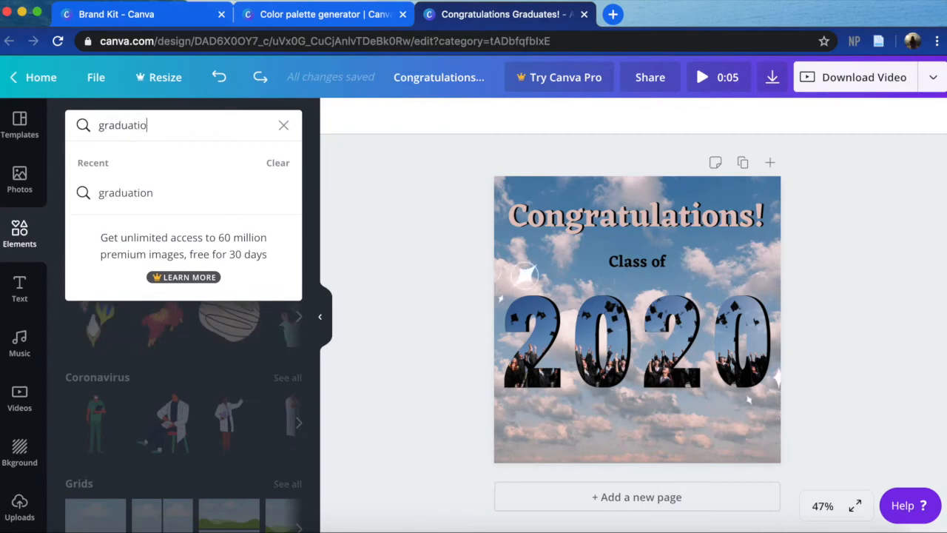
{"action": "key", "text": "Return"}
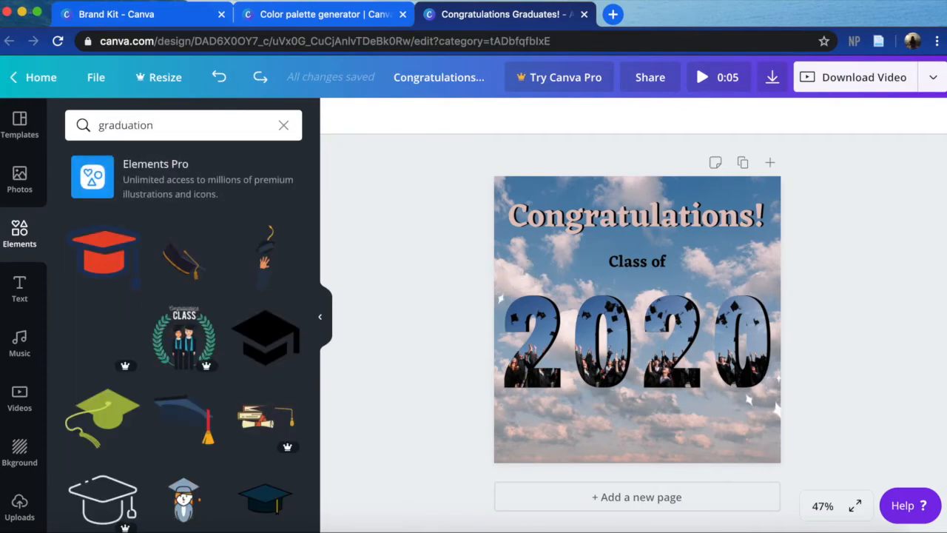
{"action": "scroll", "coordinate": [191, 443], "scroll_direction": "down", "scroll_amount": 10}
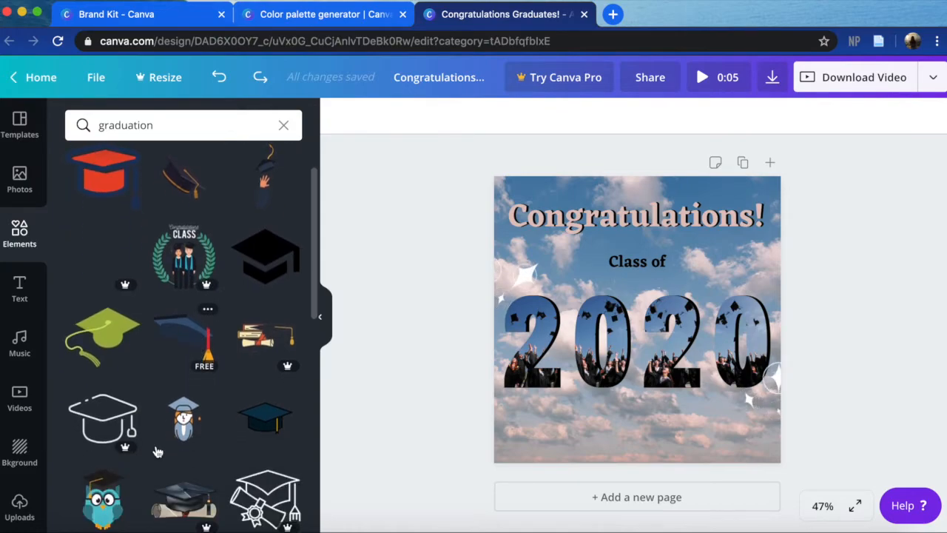
{"action": "scroll", "coordinate": [170, 330], "scroll_direction": "down", "scroll_amount": 6}
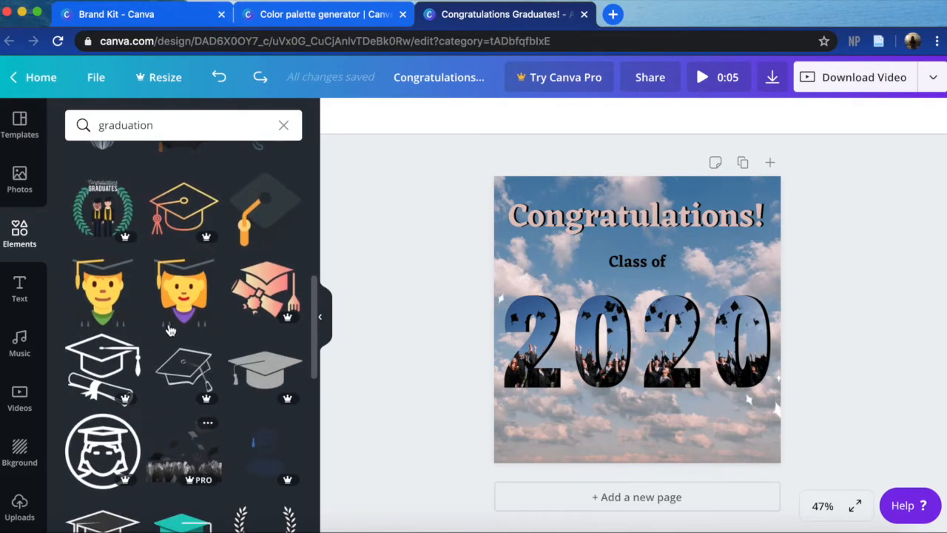
{"action": "scroll", "coordinate": [170, 330], "scroll_direction": "down", "scroll_amount": 2}
{"action": "scroll", "coordinate": [170, 330], "scroll_direction": "up", "scroll_amount": 15}
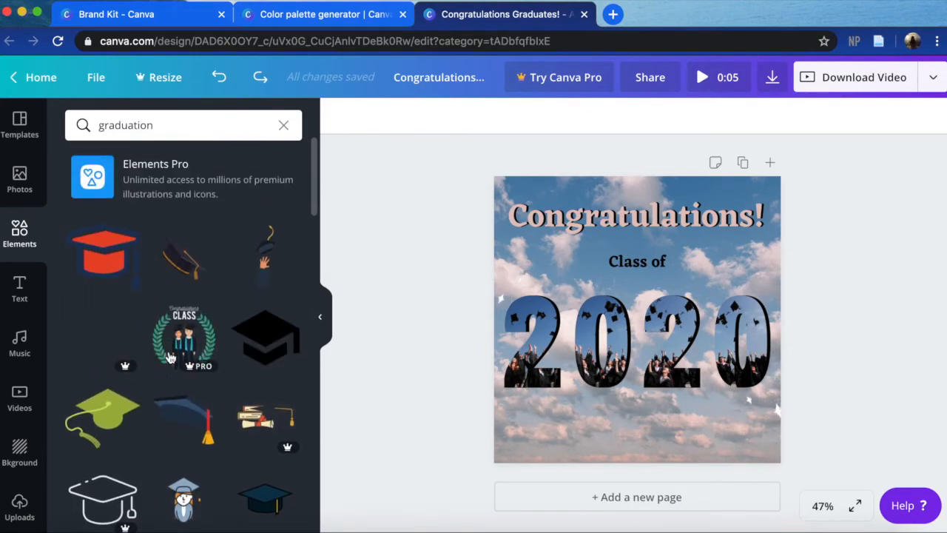
{"action": "left_click", "coordinate": [276, 354]}
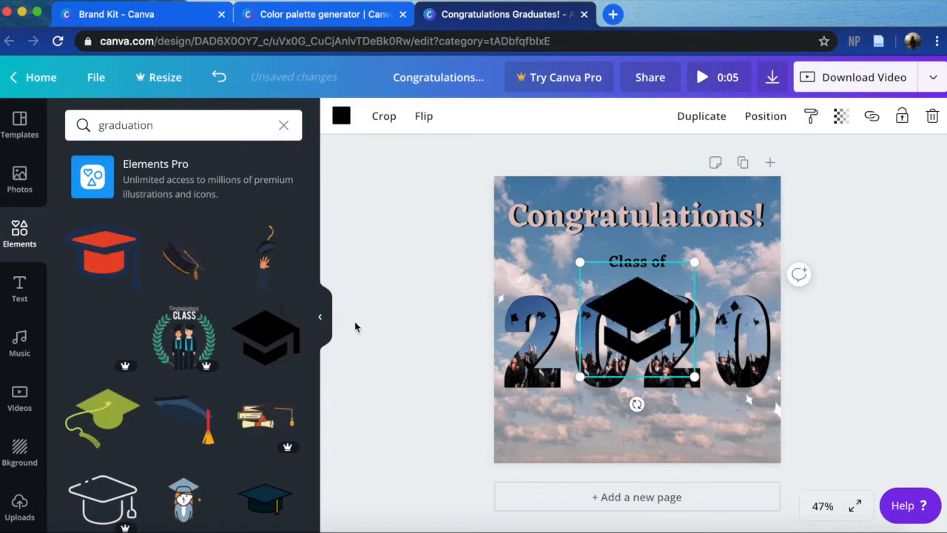
{"action": "left_click", "coordinate": [320, 317]}
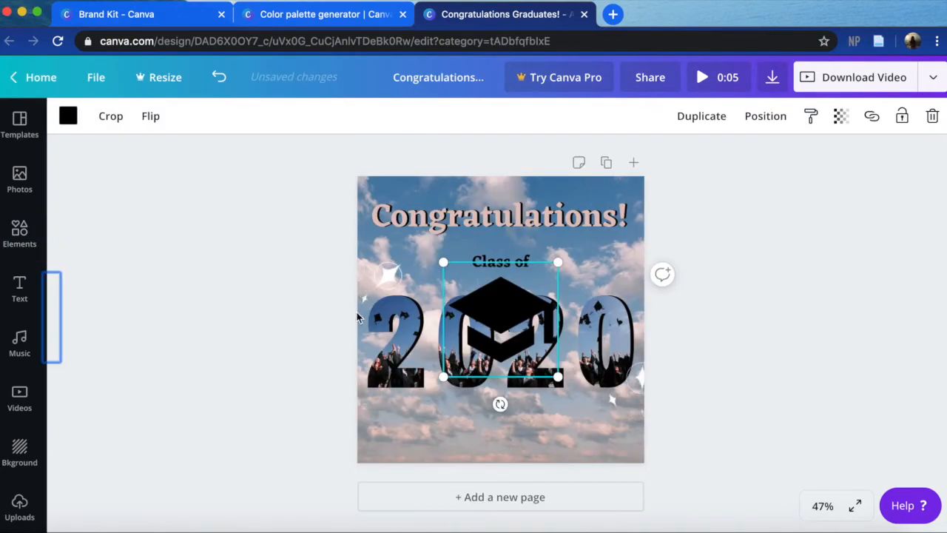
- Shrink the graduation cap to about 79 by 79, tilt it slightly counterclockwise, and set it on the "C" of "Congratulations!"
{"action": "left_click_drag", "start_coordinate": [506, 296], "coordinate": [424, 229]}
{"action": "left_click_drag", "start_coordinate": [474, 292], "coordinate": [375, 196]}
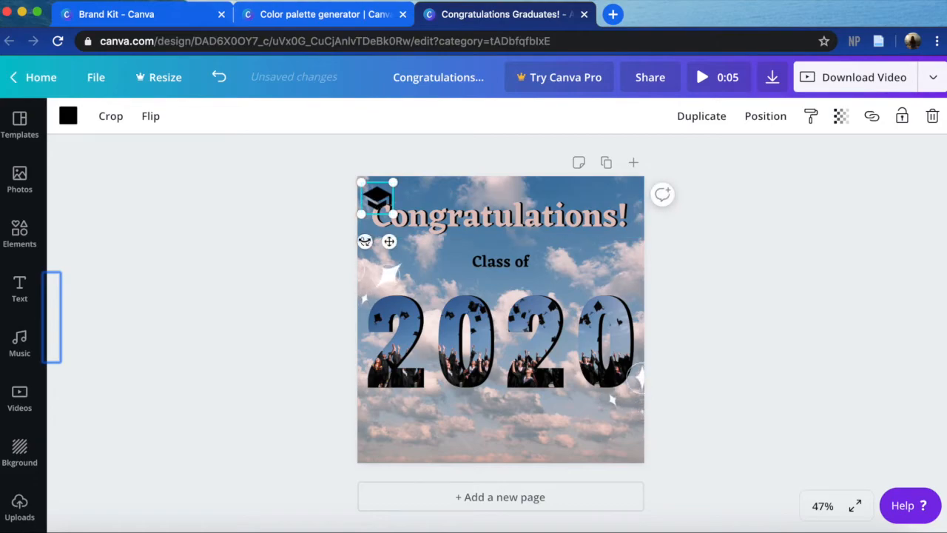
{"action": "left_click_drag", "start_coordinate": [365, 242], "coordinate": [373, 247]}
{"action": "left_click_drag", "start_coordinate": [388, 182], "coordinate": [387, 185]}
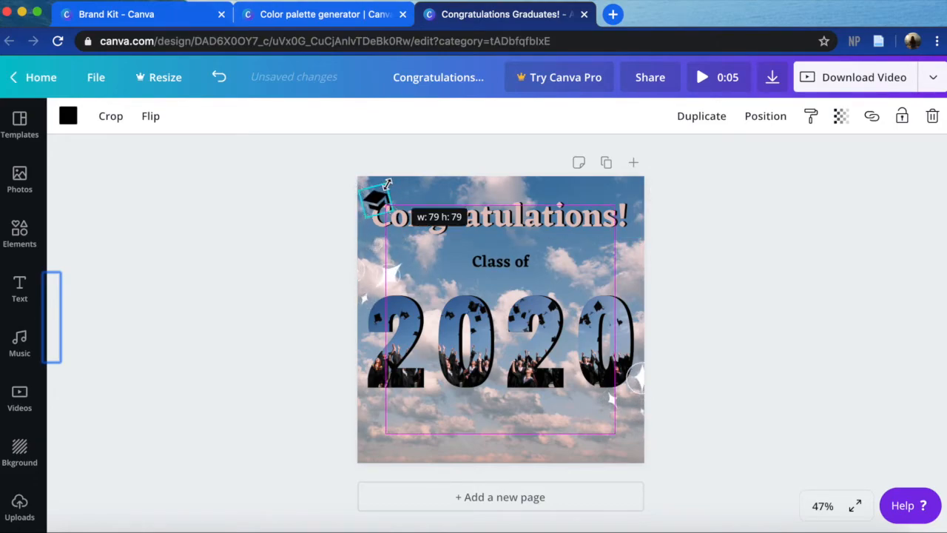
{"action": "left_click", "coordinate": [262, 219]}
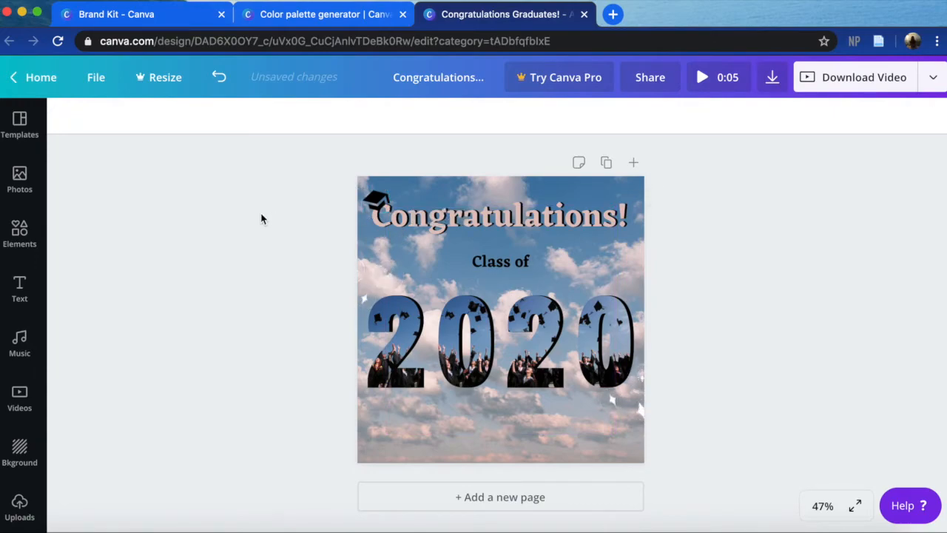
{"action": "left_click", "coordinate": [374, 197]}
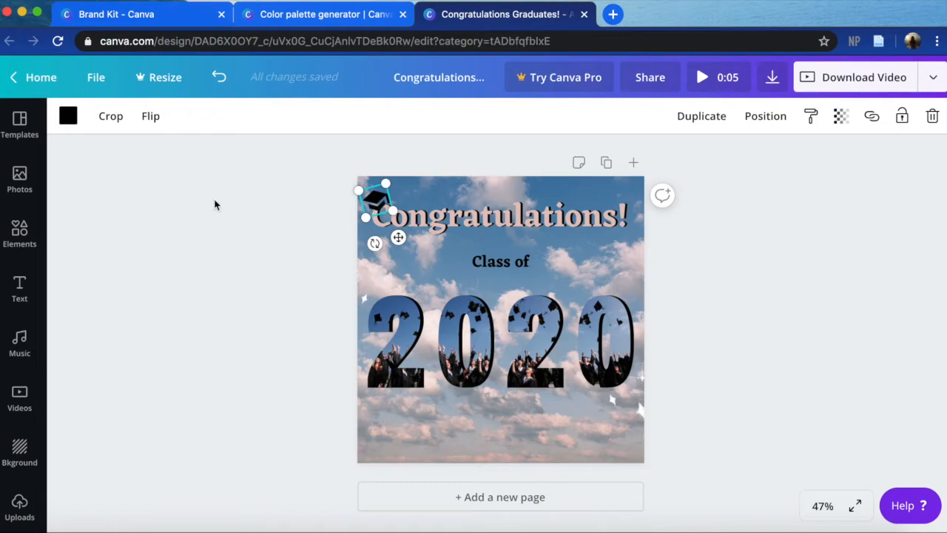
{"action": "left_click", "coordinate": [68, 117]}
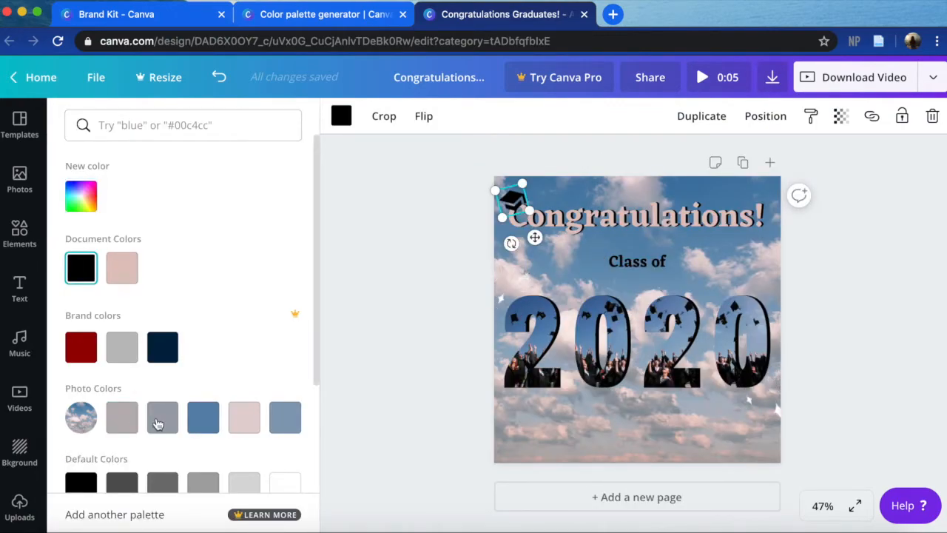
{"action": "scroll", "coordinate": [157, 390], "scroll_direction": "down", "scroll_amount": 2}
{"action": "scroll", "coordinate": [156, 394], "scroll_direction": "up", "scroll_amount": 2}
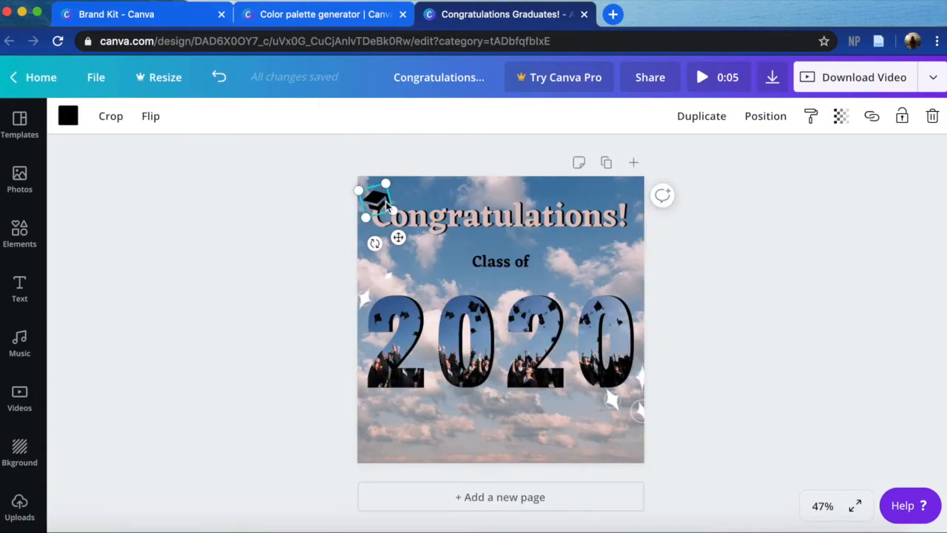
{"action": "left_click", "coordinate": [326, 171]}
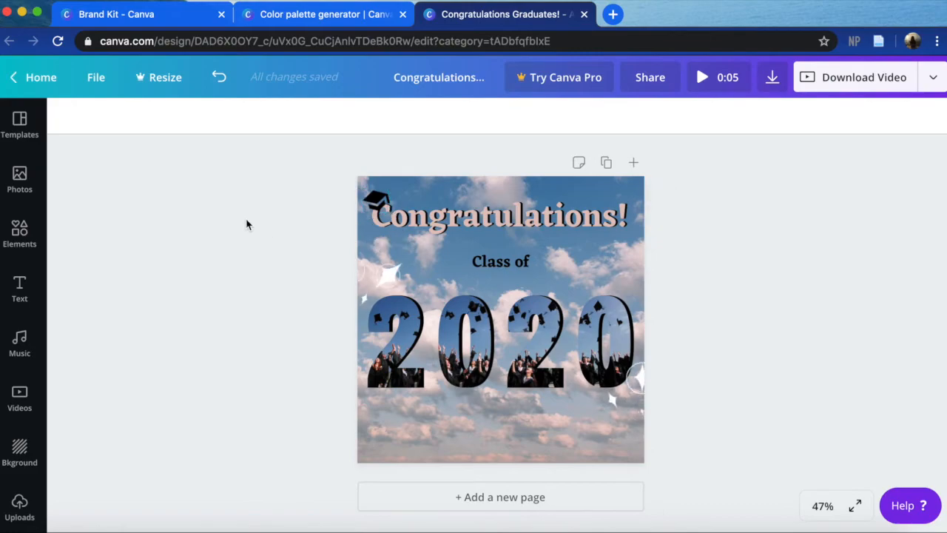
- Flip the graduation cap on the "C" of "Congratulations!" horizontally
{"action": "left_click", "coordinate": [374, 205]}
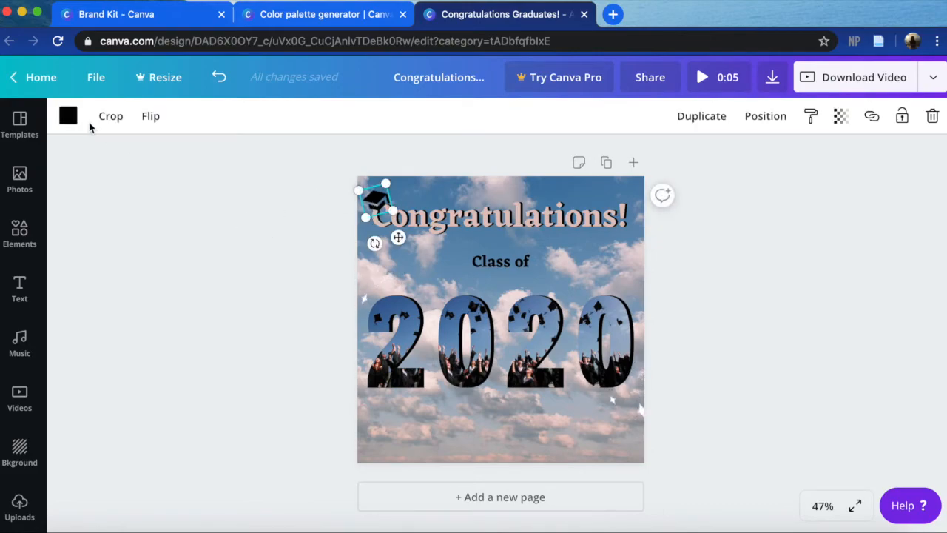
{"action": "left_click", "coordinate": [125, 124]}
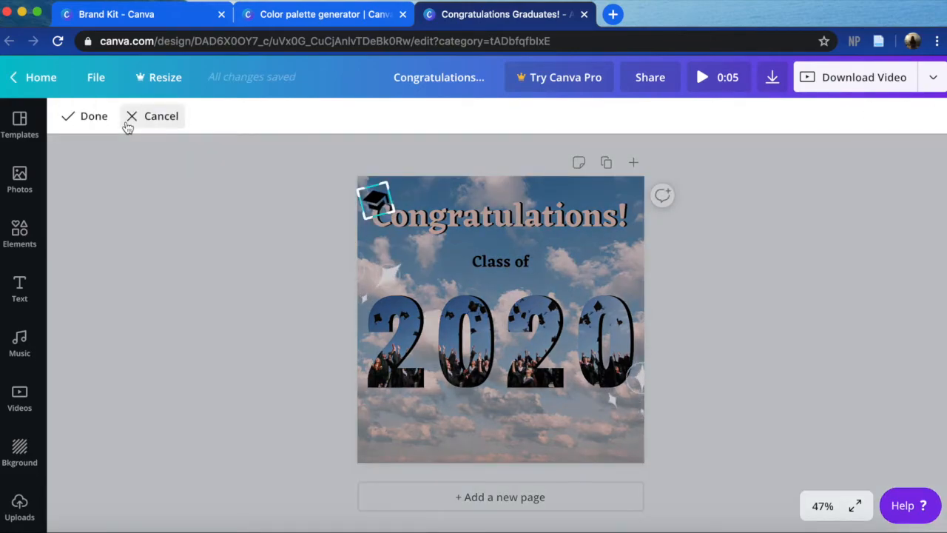
{"action": "left_click", "coordinate": [110, 116]}
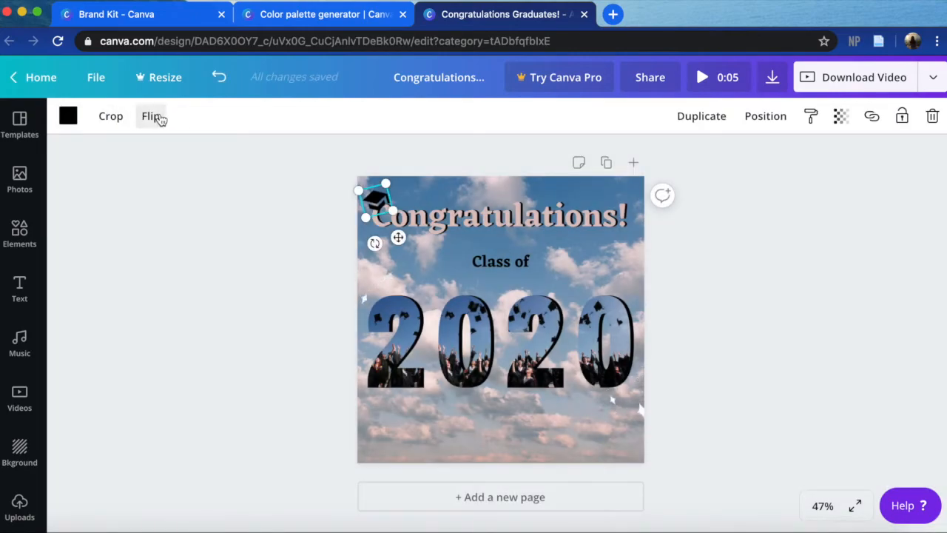
{"action": "left_click", "coordinate": [160, 120]}
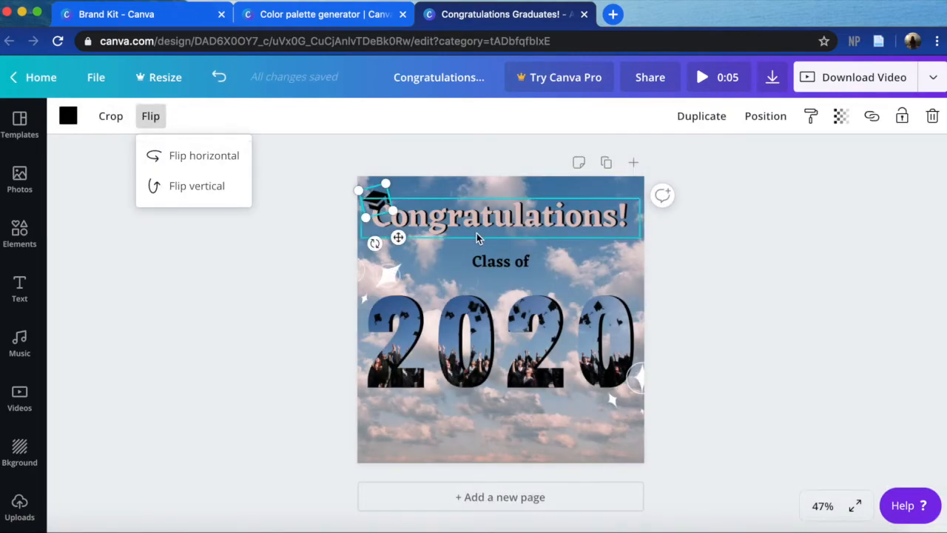
{"action": "left_click", "coordinate": [217, 159]}
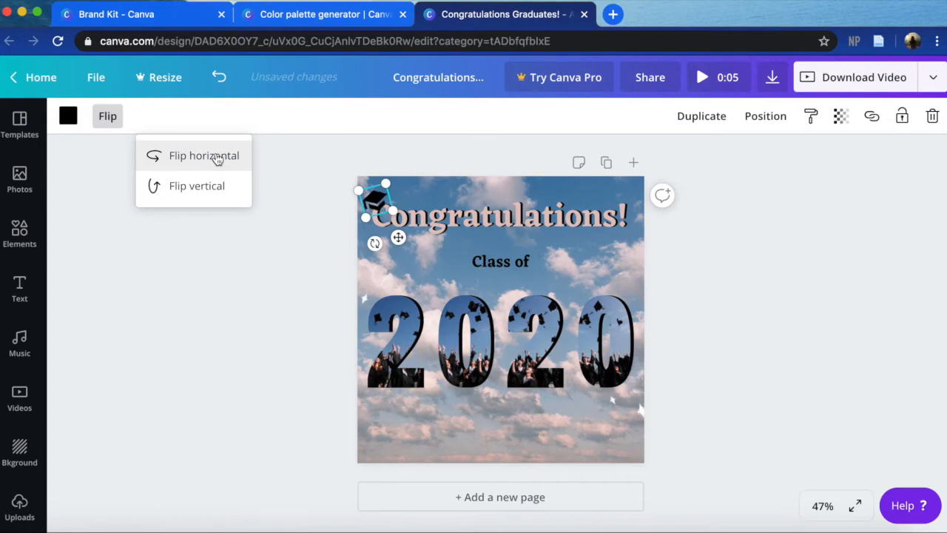
{"action": "left_click", "coordinate": [280, 396]}
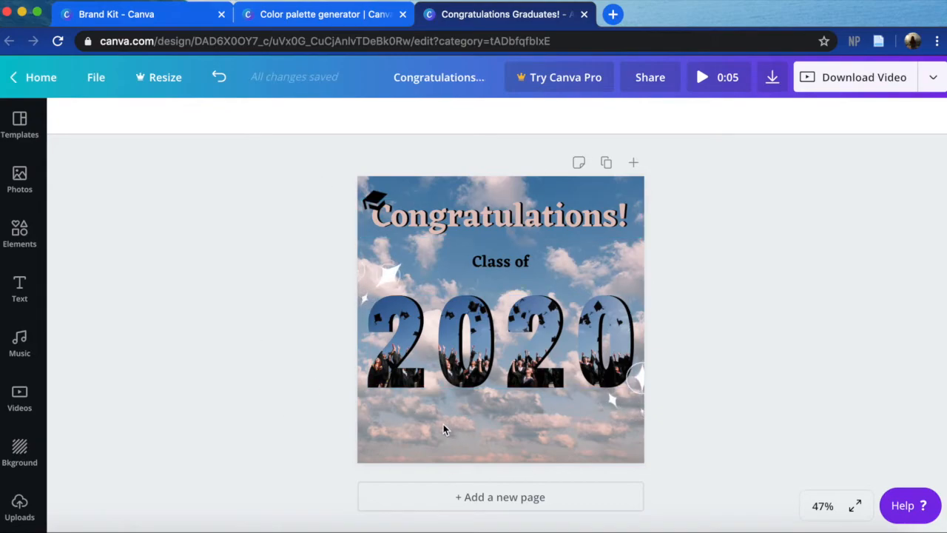
{"action": "scroll", "coordinate": [6, 466], "scroll_direction": "down", "scroll_amount": 3}
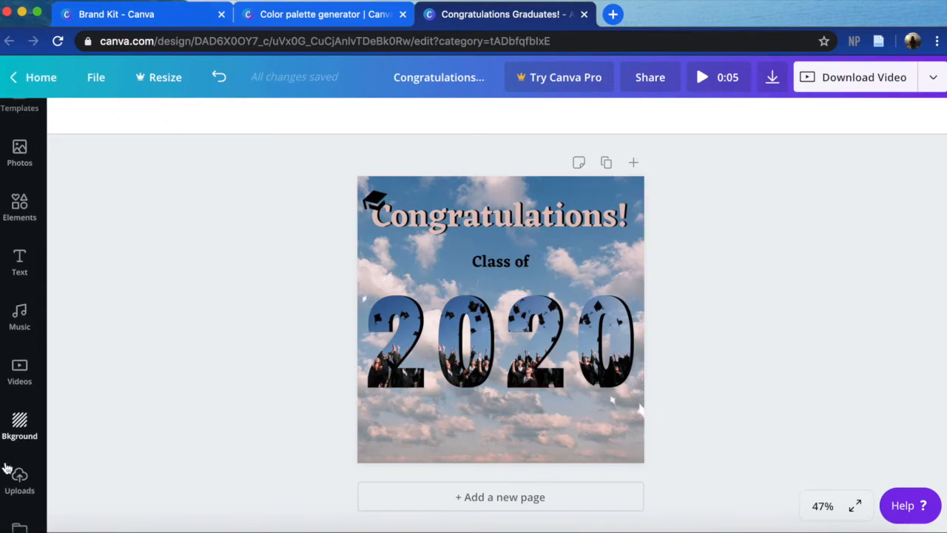
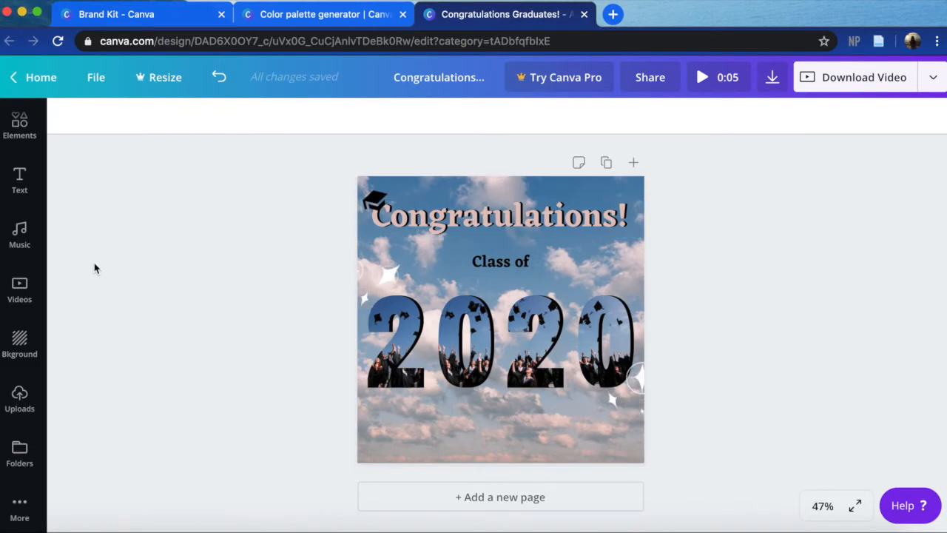
- Try the uploaded pencil image on the page, and remove it again
{"action": "left_click", "coordinate": [22, 393]}
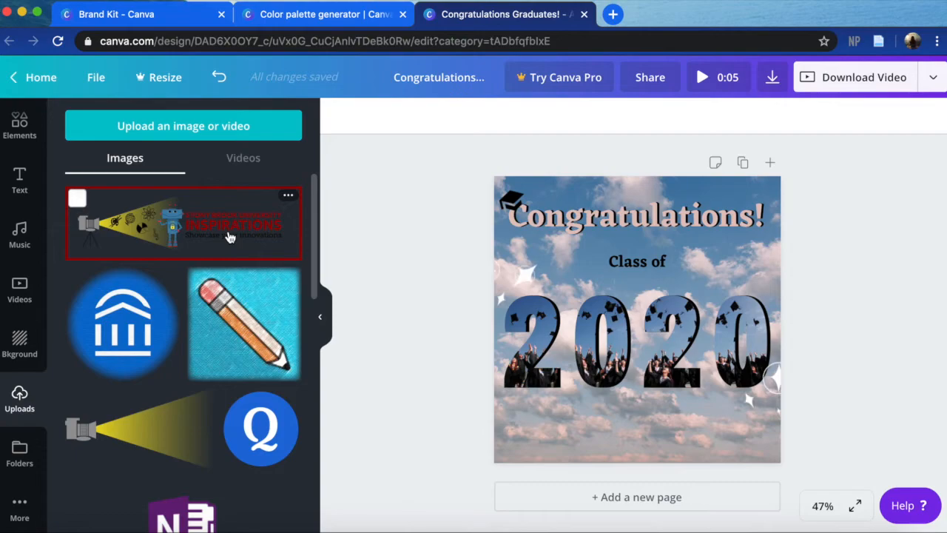
{"action": "left_click", "coordinate": [244, 320]}
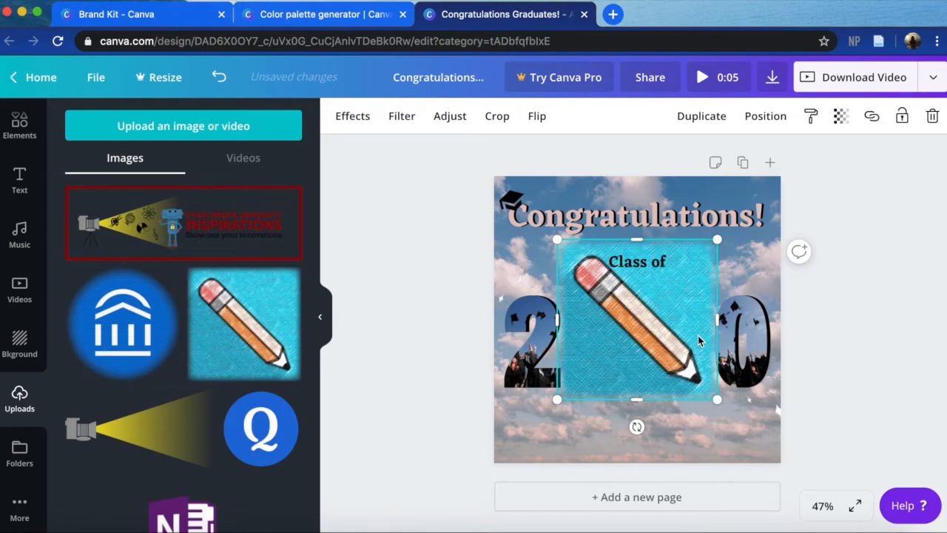
{"action": "key", "text": "Delete"}
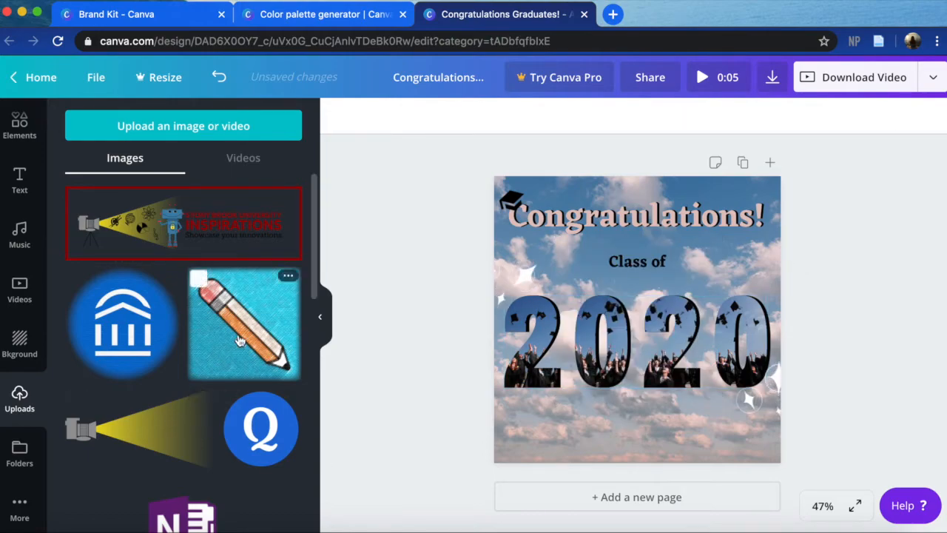
- Look through the available apps and integrations, and browse the free photos offered by Pexels
{"action": "left_click", "coordinate": [20, 526]}
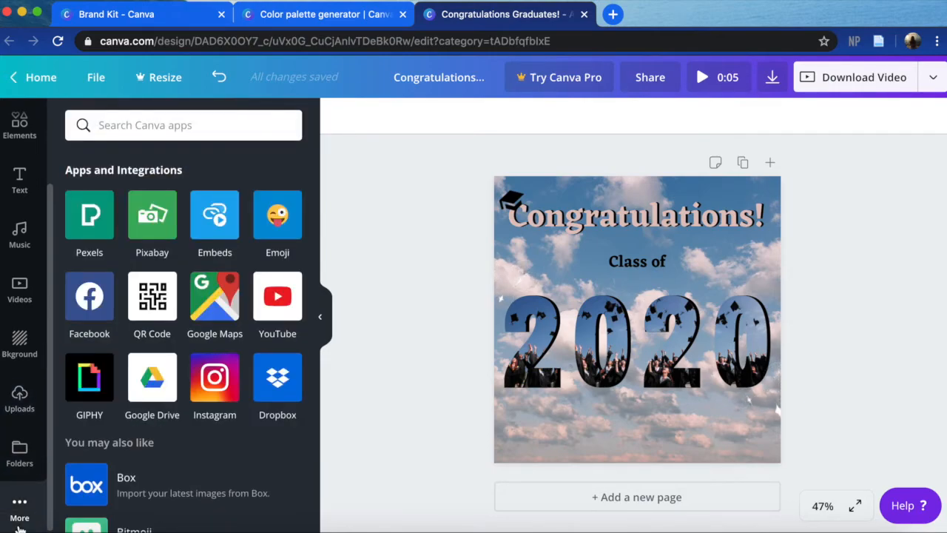
{"action": "scroll", "coordinate": [17, 134], "scroll_direction": "up", "scroll_amount": 3}
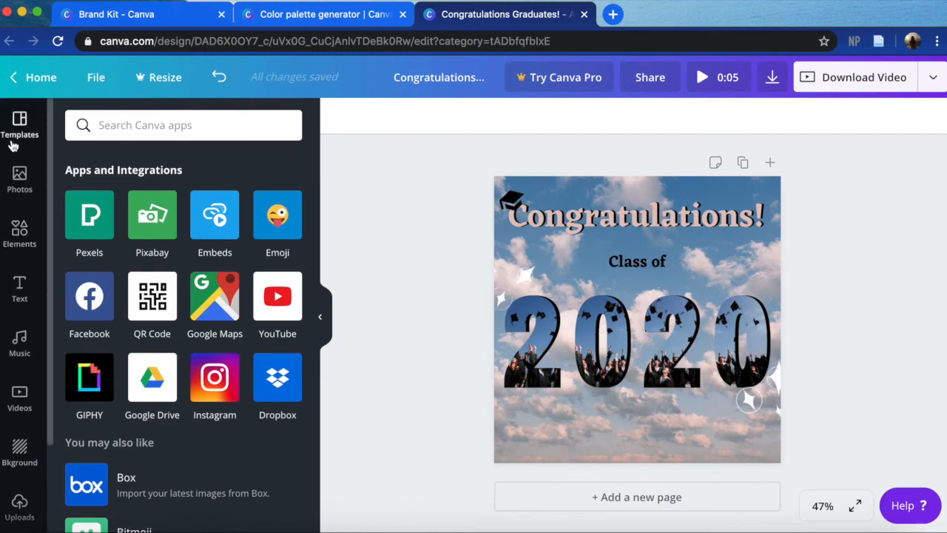
{"action": "scroll", "coordinate": [13, 184], "scroll_direction": "down", "scroll_amount": 3}
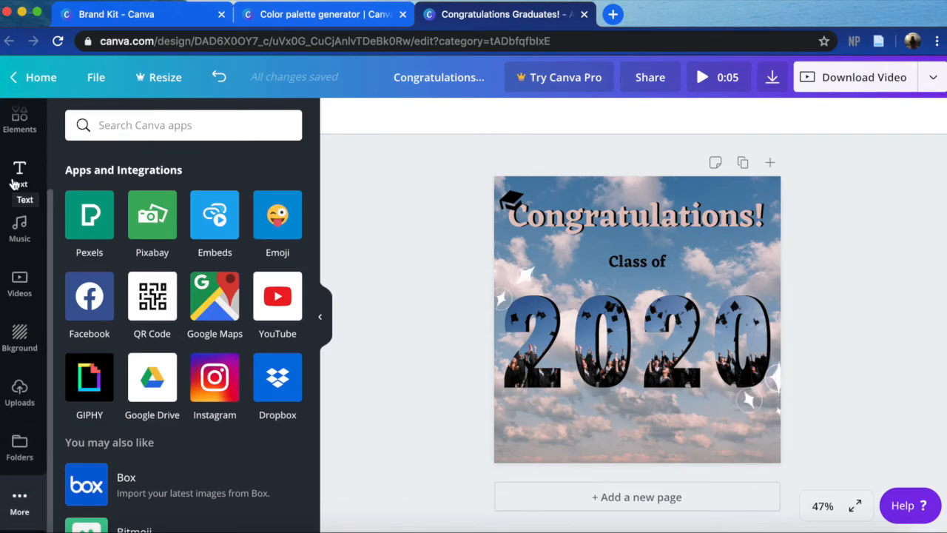
{"action": "left_click", "coordinate": [90, 215]}
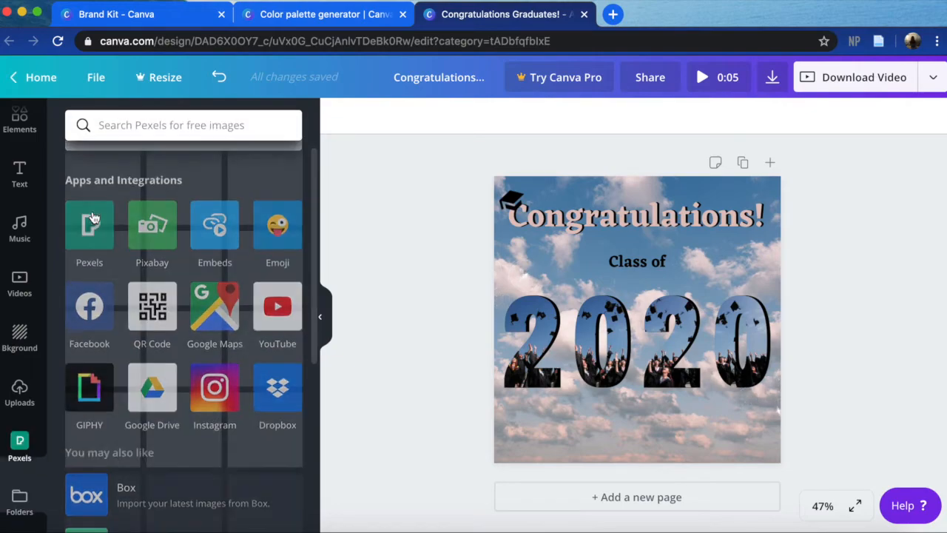
{"action": "scroll", "coordinate": [175, 392], "scroll_direction": "down", "scroll_amount": 10}
{"action": "scroll", "coordinate": [174, 392], "scroll_direction": "down", "scroll_amount": 4}
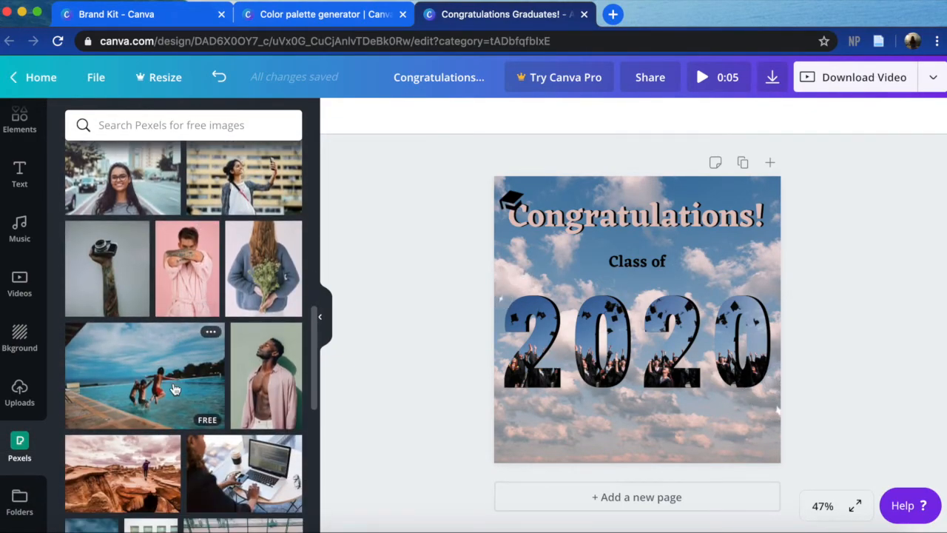
{"action": "scroll", "coordinate": [175, 390], "scroll_direction": "up", "scroll_amount": 8}
{"action": "scroll", "coordinate": [174, 390], "scroll_direction": "up", "scroll_amount": 8}
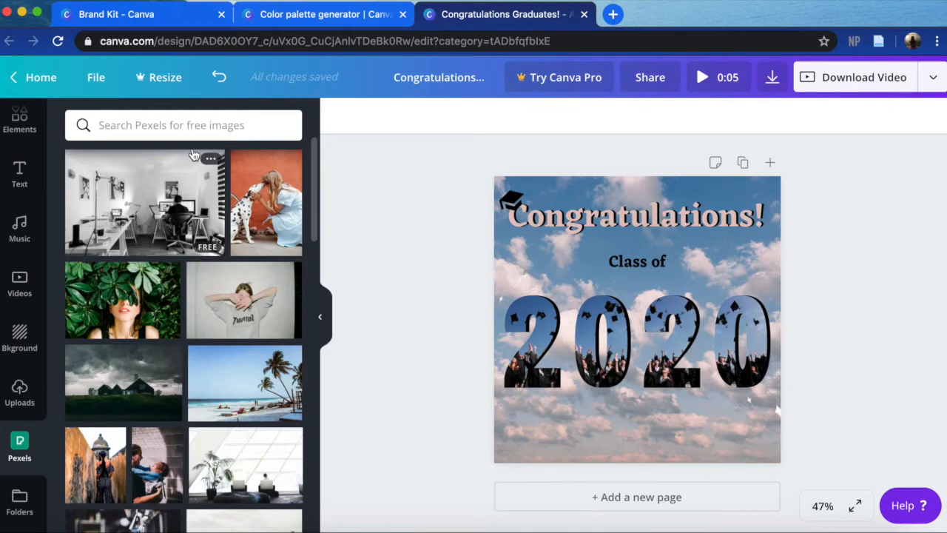
{"action": "scroll", "coordinate": [21, 171], "scroll_direction": "up", "scroll_amount": 3}
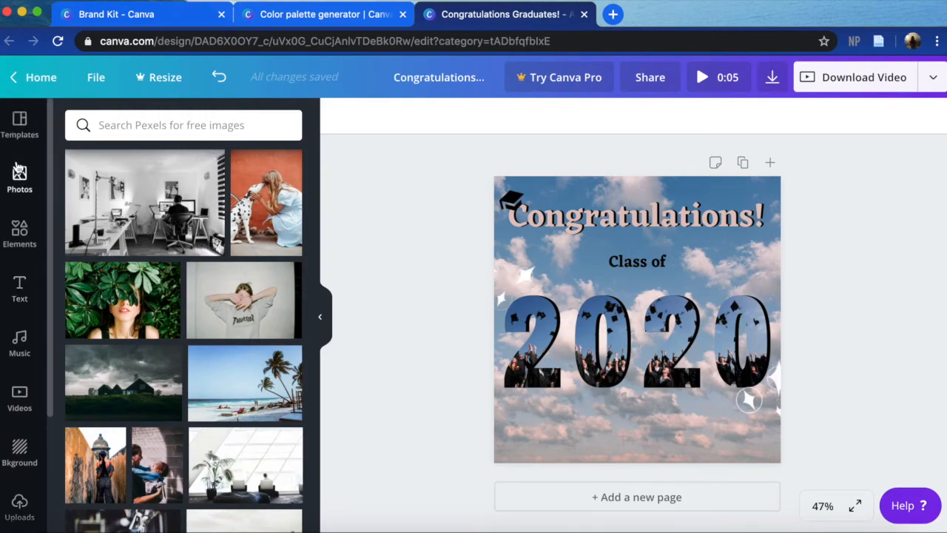
{"action": "left_click", "coordinate": [318, 331]}
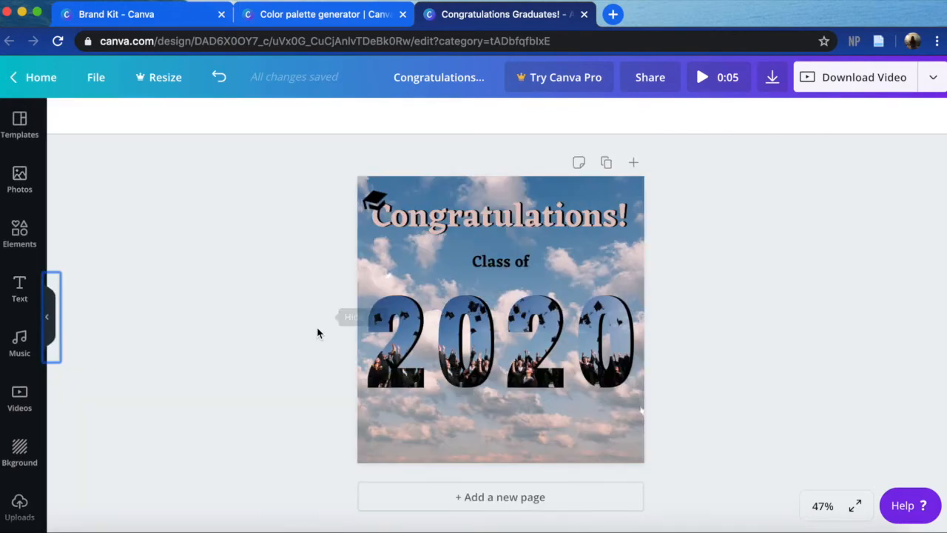
- Duplicate the finished "Congratulations!" page as a second page
{"action": "left_click", "coordinate": [606, 163]}
{"action": "scroll", "coordinate": [611, 423], "scroll_direction": "up", "scroll_amount": 5}
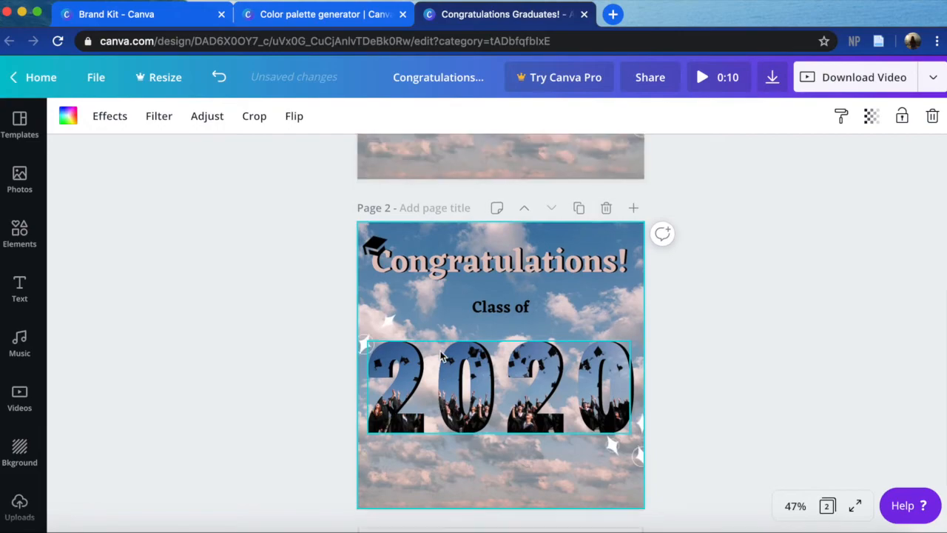
{"action": "scroll", "coordinate": [405, 318], "scroll_direction": "down", "scroll_amount": 5}
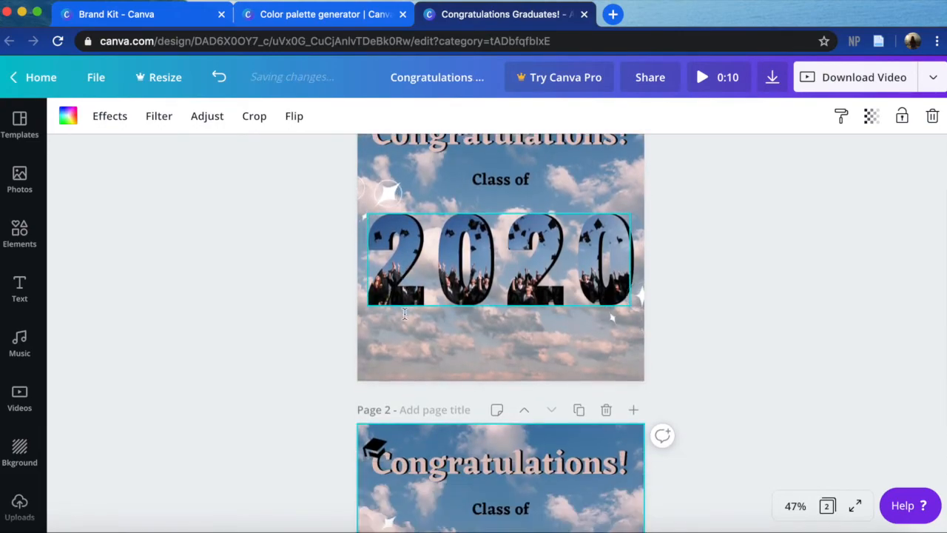
{"action": "scroll", "coordinate": [405, 318], "scroll_direction": "up", "scroll_amount": 5}
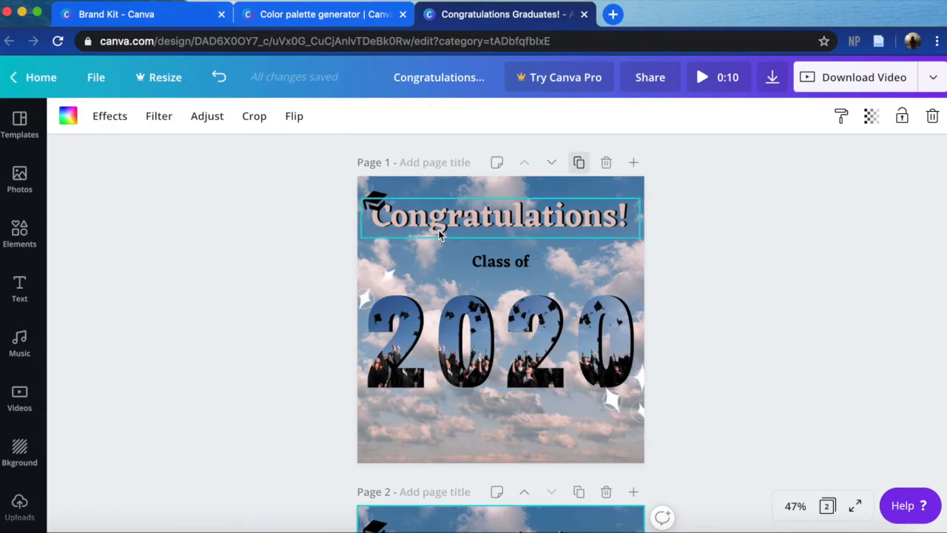
- Title the first page "2020" and the duplicated second page "2021"
{"action": "left_click", "coordinate": [439, 162]}
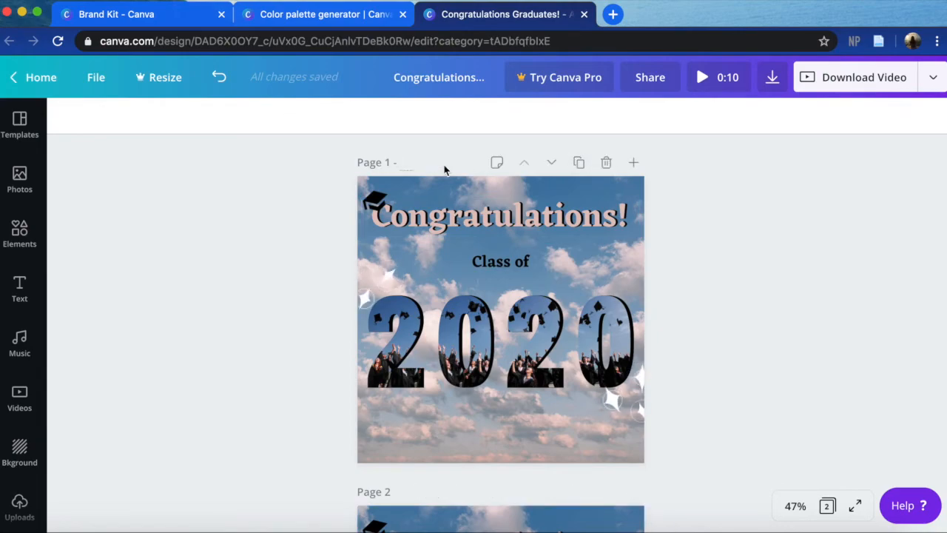
{"action": "type", "text": "2020"}
{"action": "scroll", "coordinate": [307, 268], "scroll_direction": "down", "scroll_amount": 3}
{"action": "left_click", "coordinate": [427, 269]}
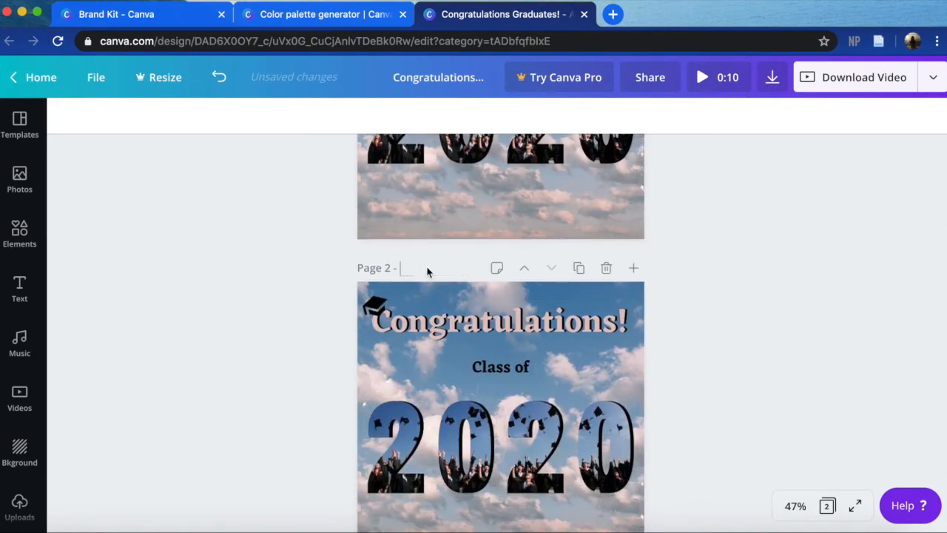
{"action": "type", "text": "2021"}
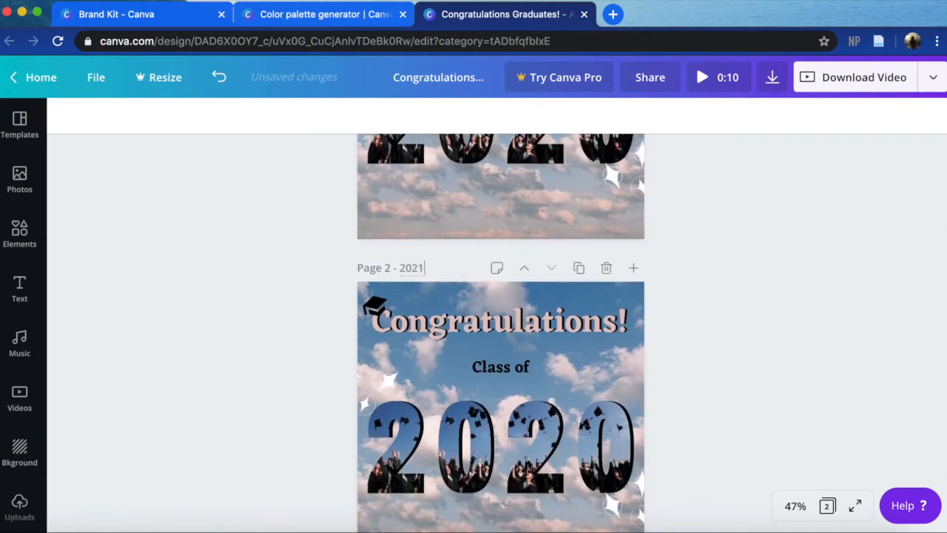
{"action": "scroll", "coordinate": [669, 459], "scroll_direction": "down", "scroll_amount": 2}
{"action": "left_click", "coordinate": [612, 342]}
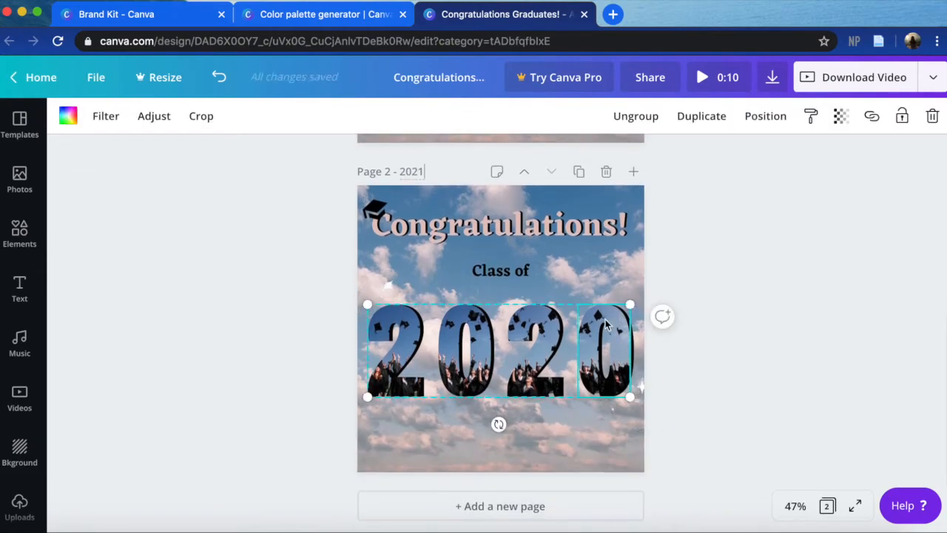
{"action": "left_click", "coordinate": [718, 312]}
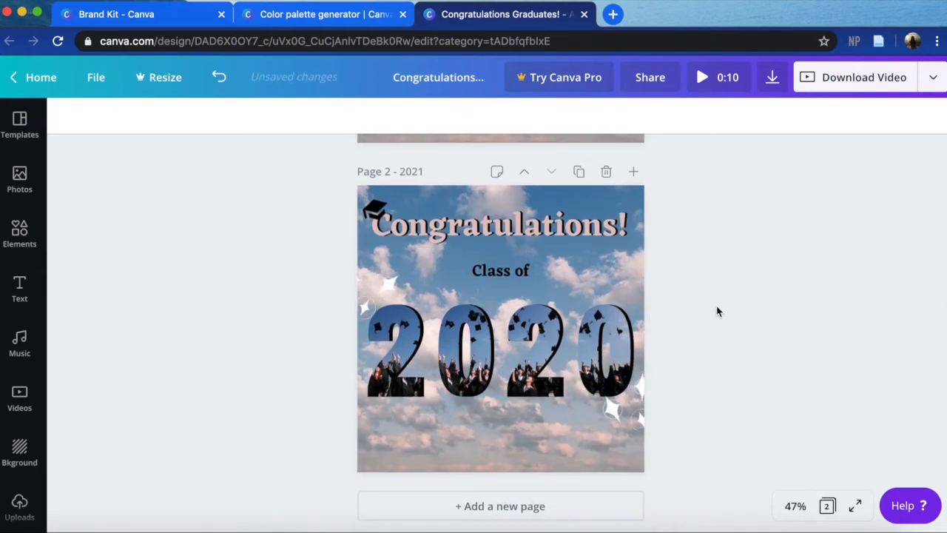
- Reorder the pages so that the one titled "2021" comes before the one titled "2020"
{"action": "scroll", "coordinate": [718, 321], "scroll_direction": "up", "scroll_amount": 1}
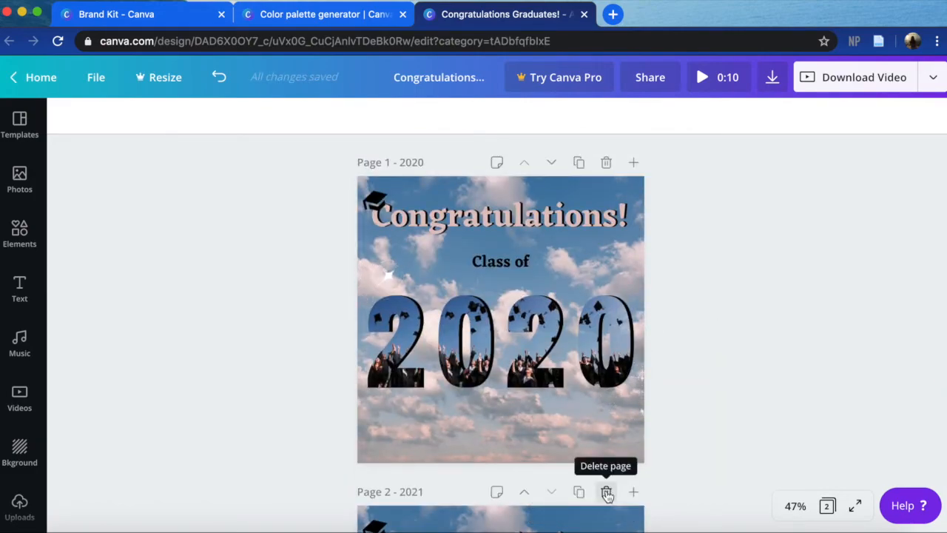
{"action": "left_click", "coordinate": [524, 491]}
{"action": "left_click", "coordinate": [552, 164]}
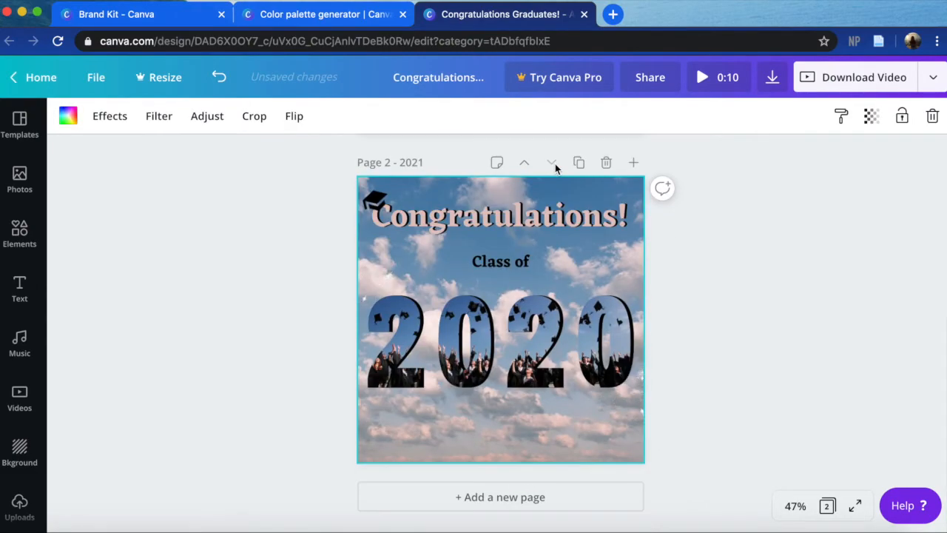
{"action": "left_click", "coordinate": [526, 163]}
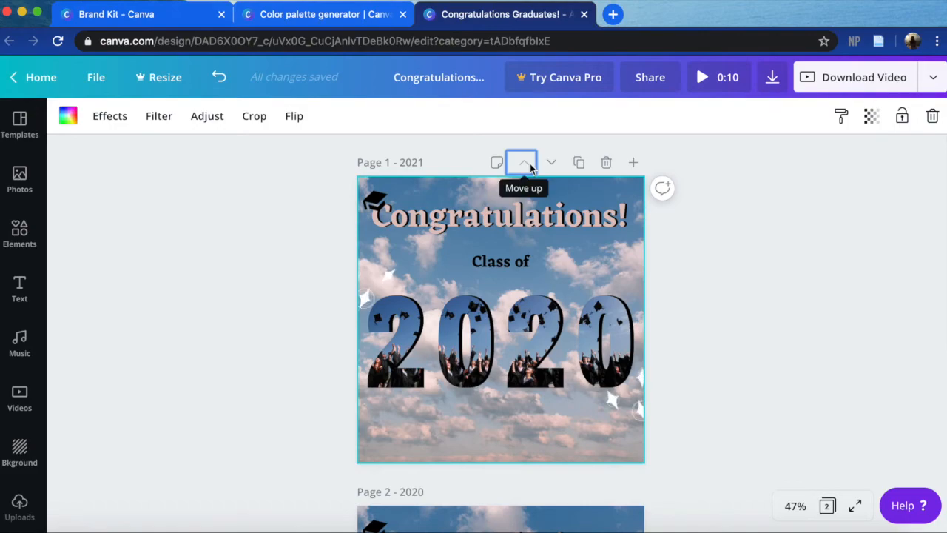
{"action": "scroll", "coordinate": [530, 164], "scroll_direction": "down", "scroll_amount": 4}
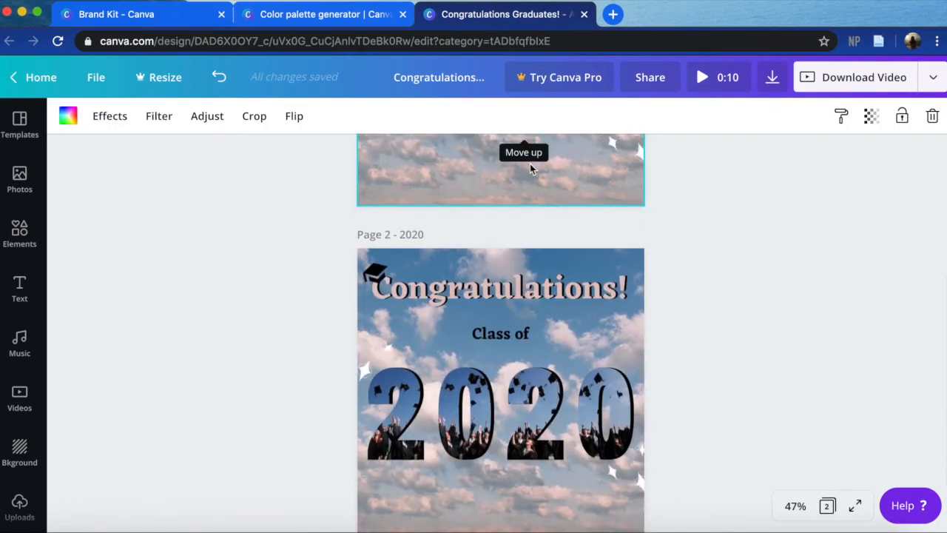
{"action": "left_click", "coordinate": [711, 402]}
- Add a third page at the end of the design and delete its cloudy sky background
{"action": "scroll", "coordinate": [711, 402], "scroll_direction": "down", "scroll_amount": 1}
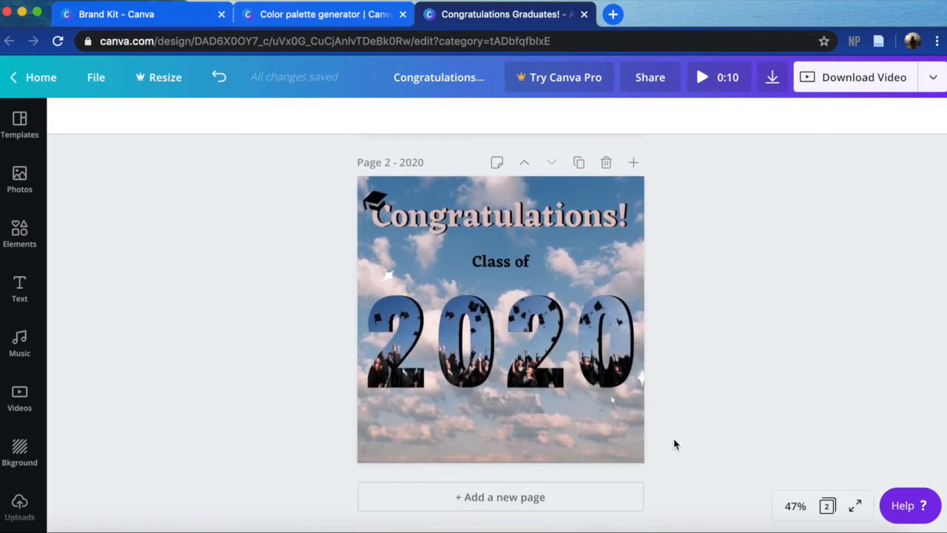
{"action": "left_click", "coordinate": [556, 497]}
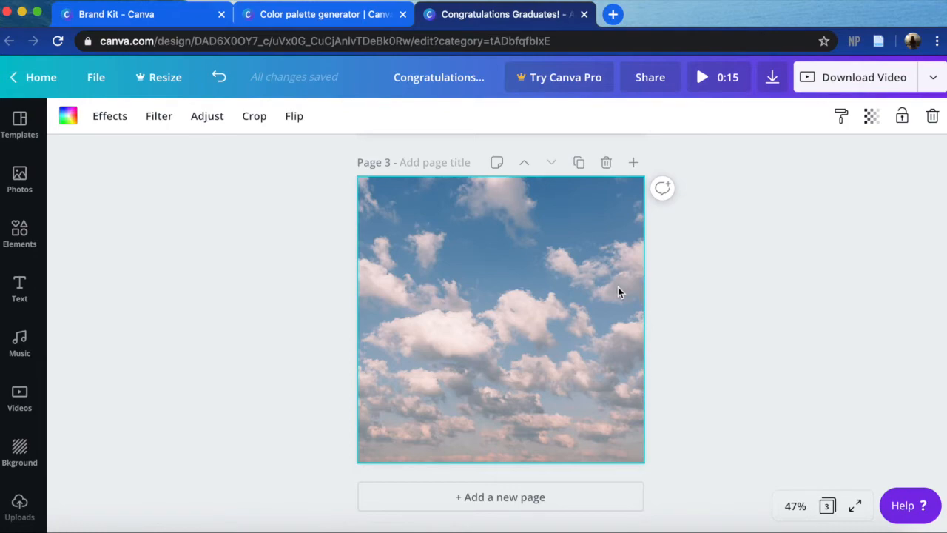
{"action": "left_click", "coordinate": [437, 79]}
{"action": "left_click", "coordinate": [831, 336]}
{"action": "left_click", "coordinate": [593, 365]}
{"action": "key", "text": "BackSpace"}
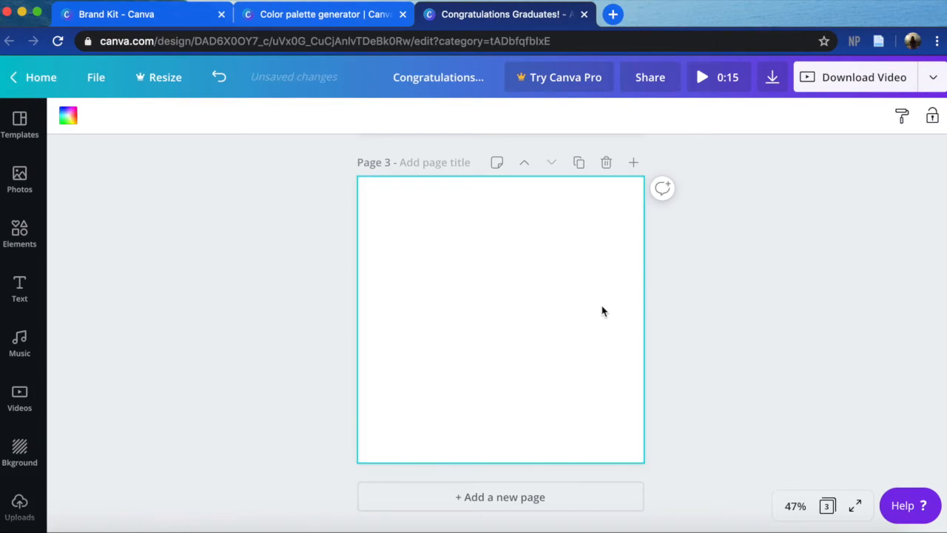
{"action": "left_click", "coordinate": [287, 262]}
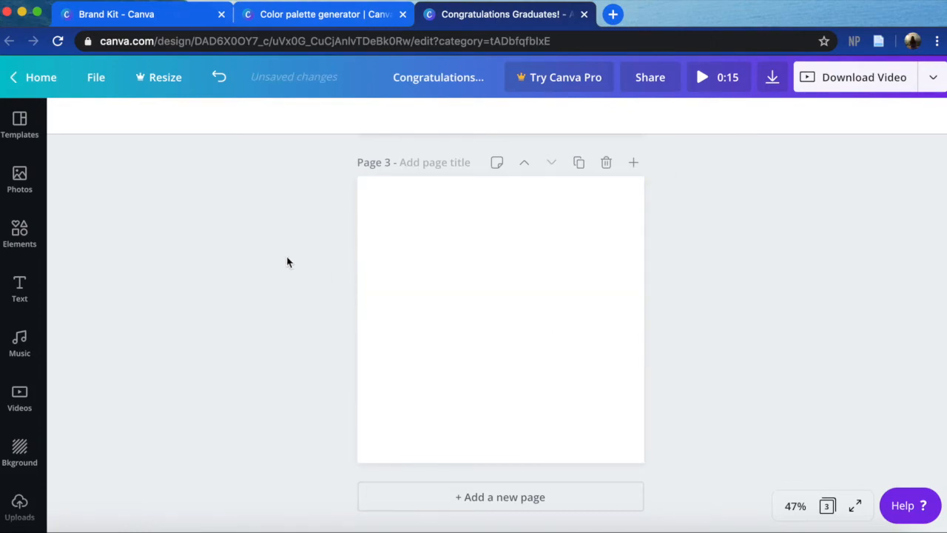
- Try the Epic filter on the sky background of the page titled "2021", and apply the Festive filter instead
{"action": "scroll", "coordinate": [287, 262], "scroll_direction": "up", "scroll_amount": 10}
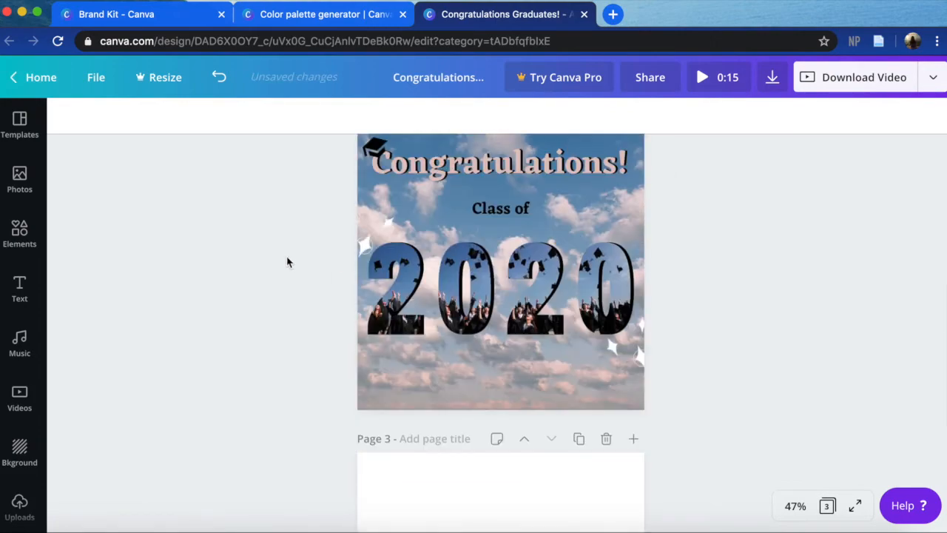
{"action": "left_click", "coordinate": [640, 254]}
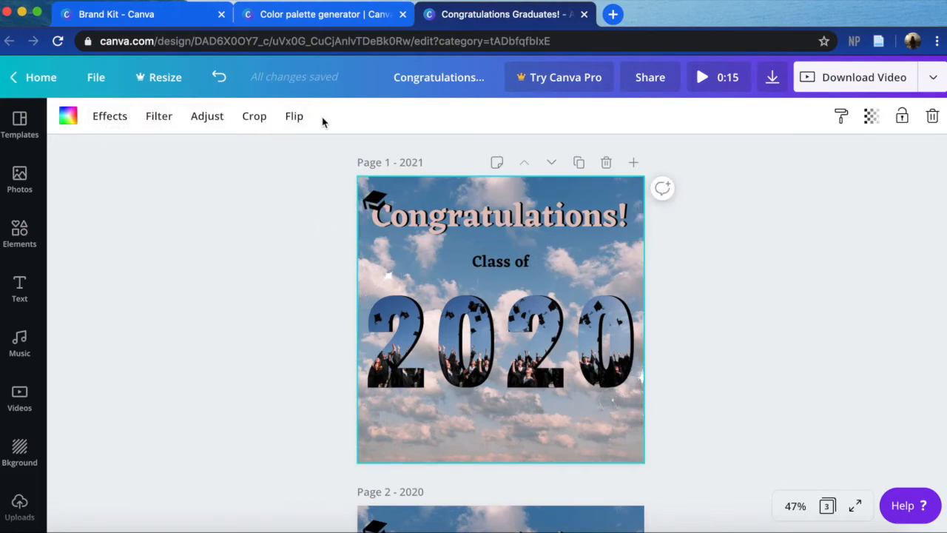
{"action": "left_click", "coordinate": [108, 116]}
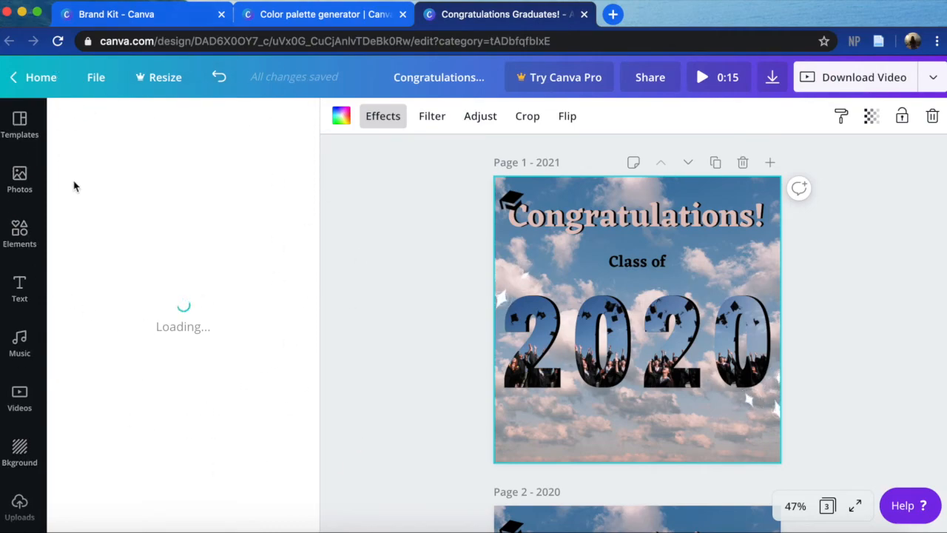
{"action": "left_click", "coordinate": [432, 118]}
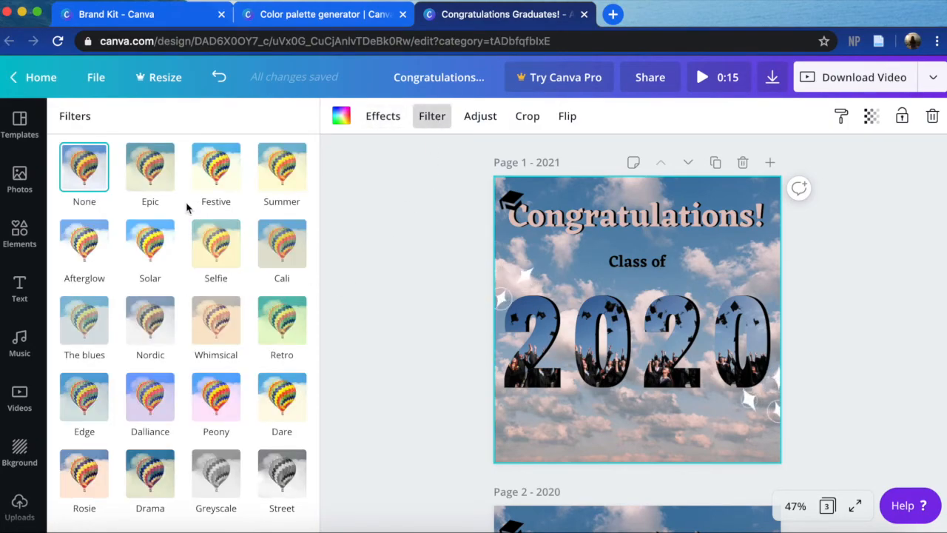
{"action": "left_click", "coordinate": [149, 175]}
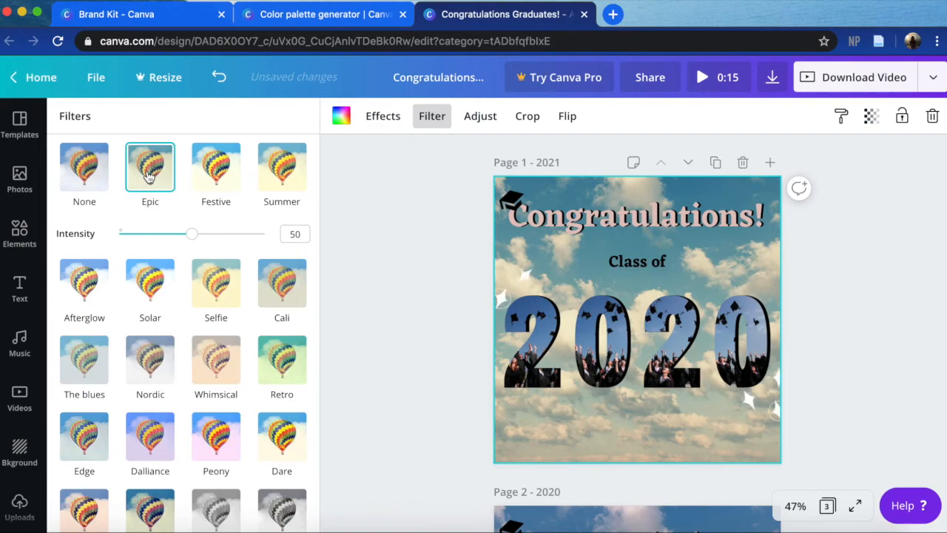
{"action": "left_click", "coordinate": [83, 166]}
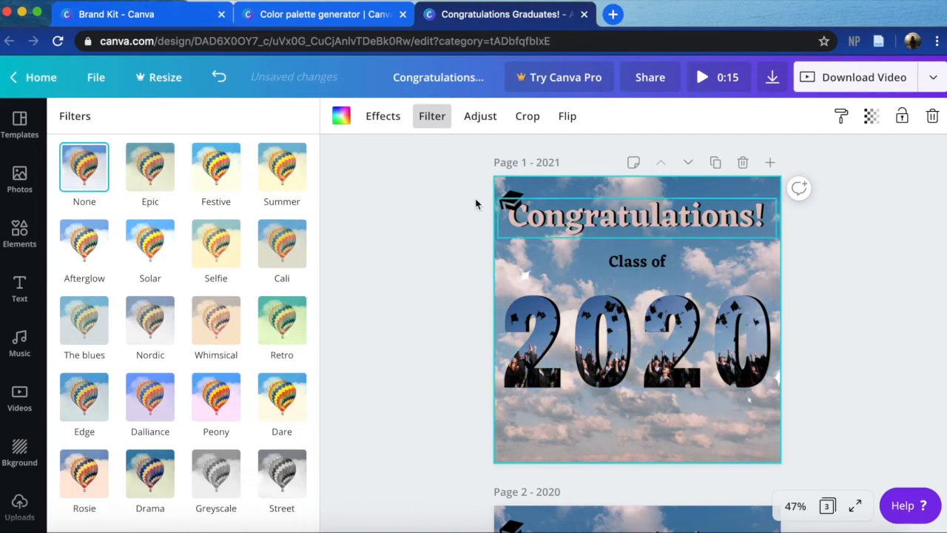
{"action": "left_click", "coordinate": [148, 160]}
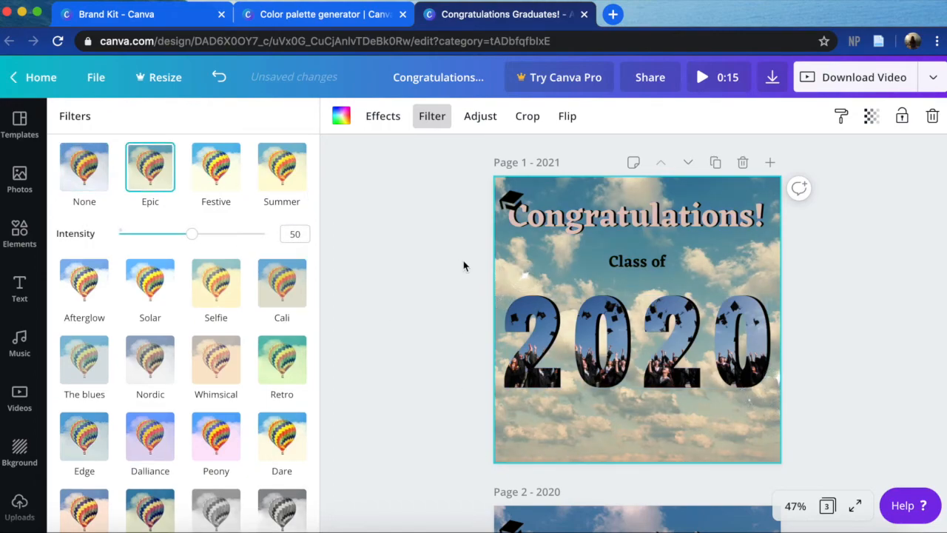
{"action": "left_click", "coordinate": [227, 183]}
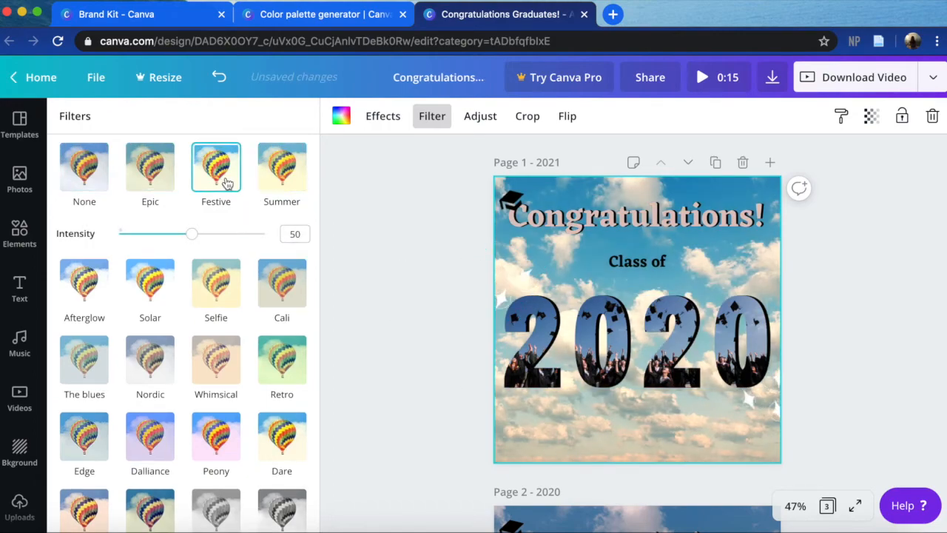
- Try the Summer filter on the sky background of the page titled "2021", and apply the Afterglow filter at intensity 44 instead
{"action": "left_click", "coordinate": [267, 183]}
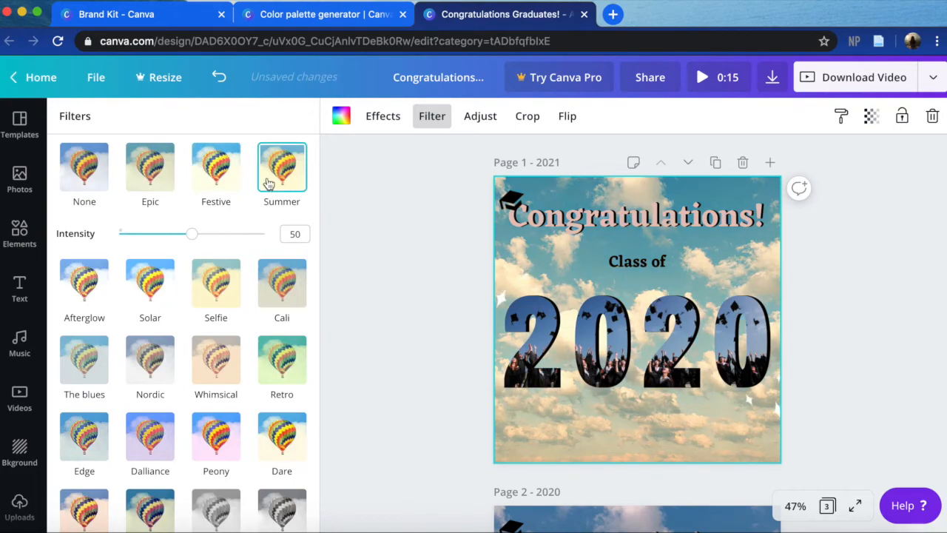
{"action": "left_click", "coordinate": [91, 277]}
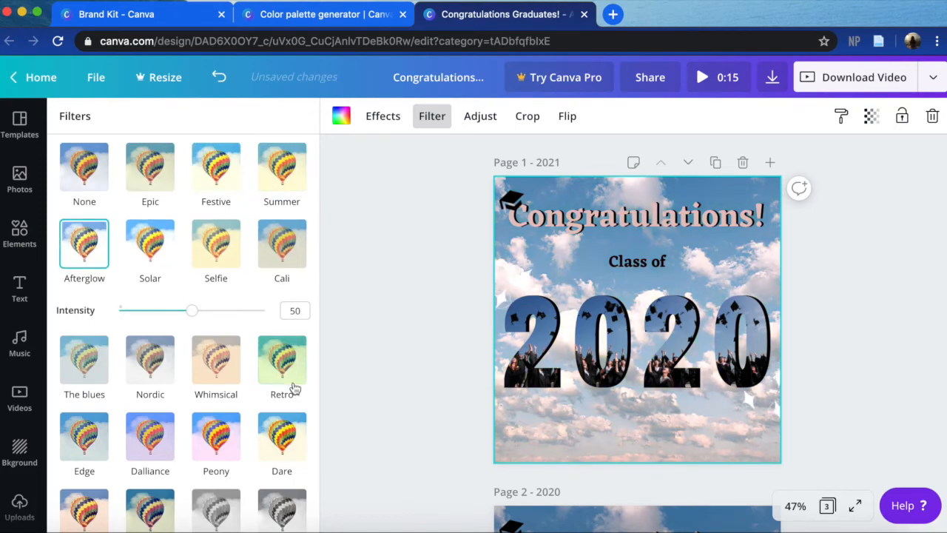
{"action": "mouse_move", "coordinate": [198, 319]}
{"action": "left_mouse_down"}
{"action": "mouse_move", "coordinate": [134, 314]}
{"action": "mouse_move", "coordinate": [183, 314]}
{"action": "left_mouse_up"}
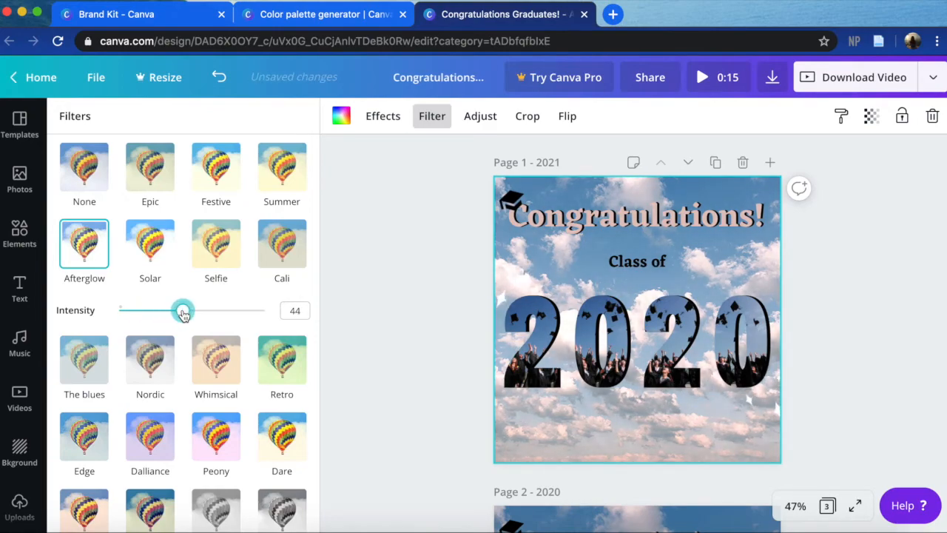
{"action": "left_click", "coordinate": [414, 362]}
{"action": "left_click", "coordinate": [793, 320]}
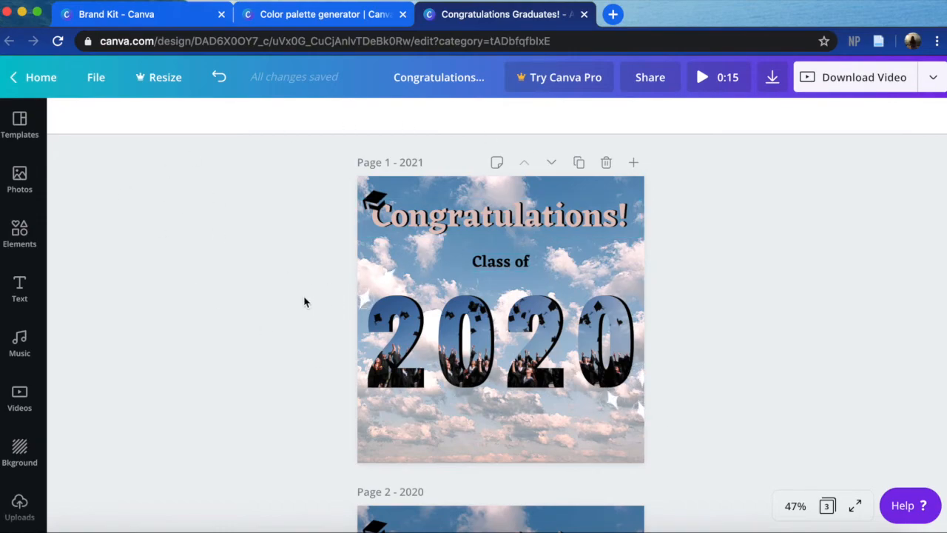
- Search the elements for "square" and add the plain solid square to the page titled "2021"
{"action": "left_click", "coordinate": [33, 241]}
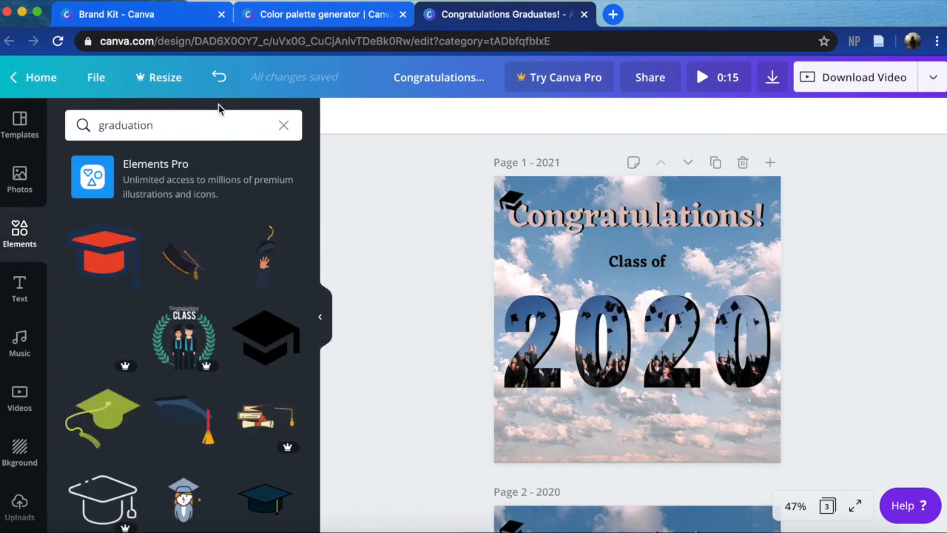
{"action": "left_click", "coordinate": [167, 127]}
{"action": "type", "text": "square"}
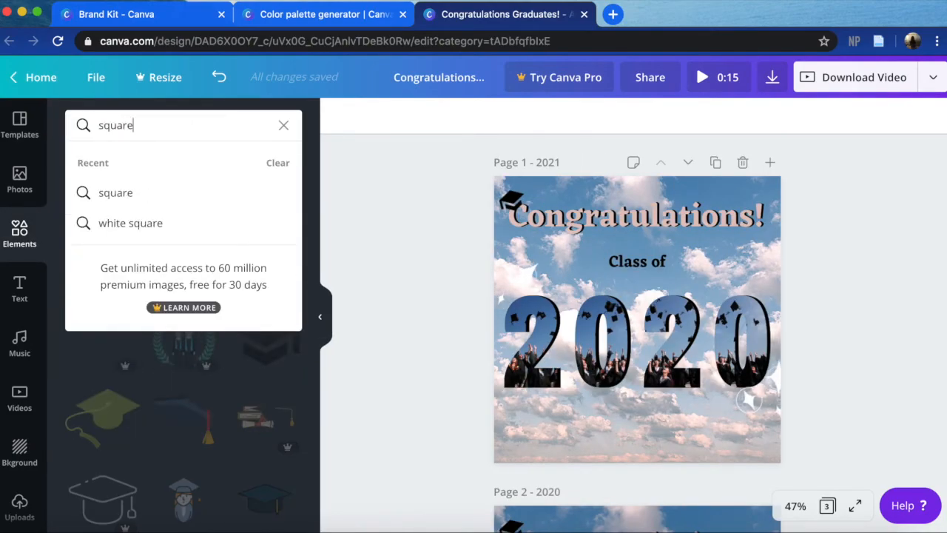
{"action": "key", "text": "Return"}
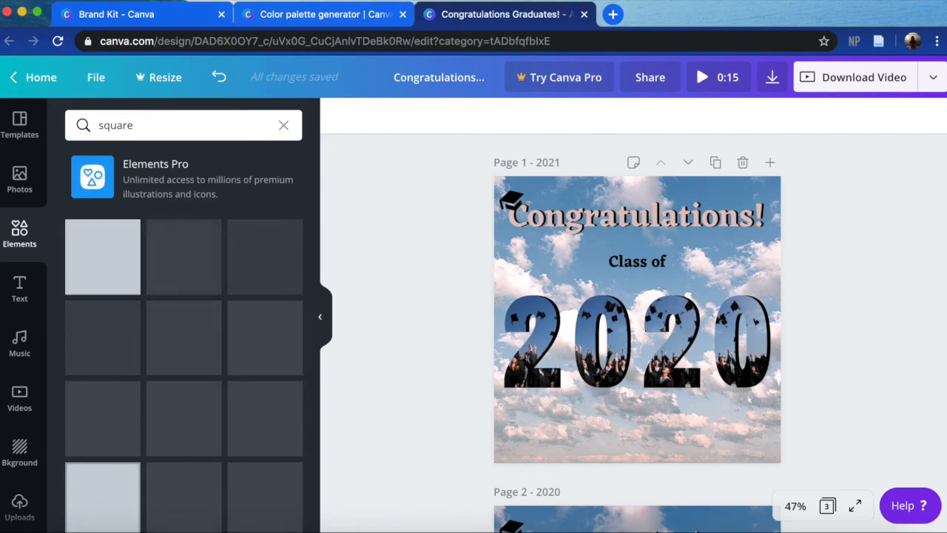
{"action": "left_click", "coordinate": [106, 268]}
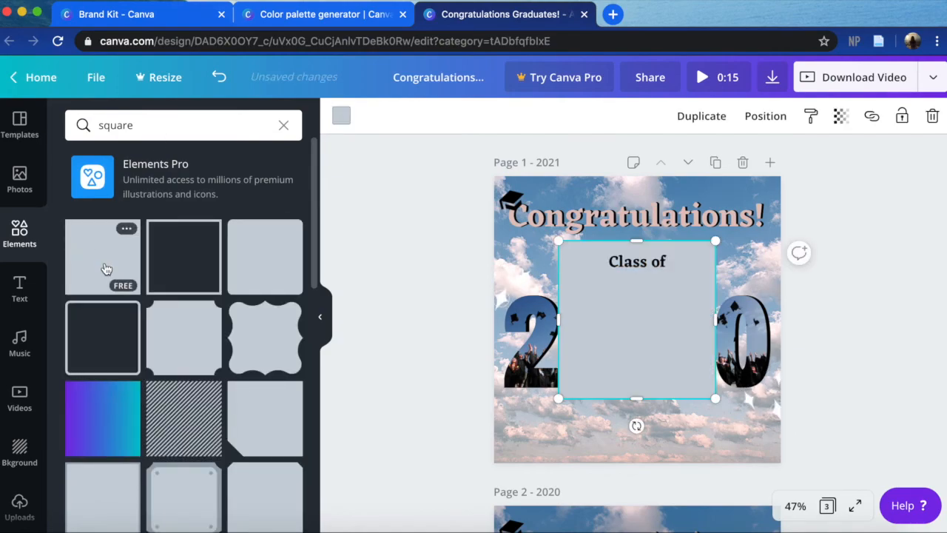
{"action": "left_click", "coordinate": [320, 318]}
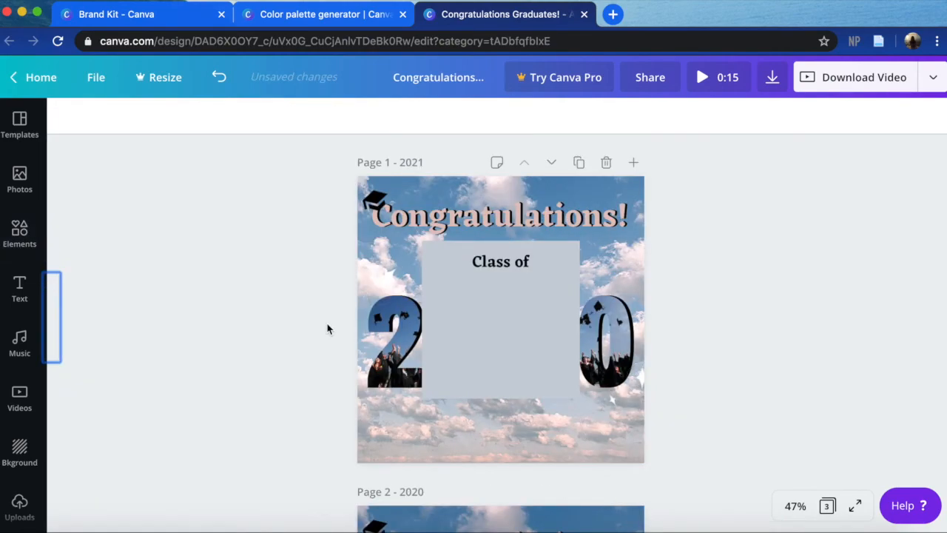
- Recolor the square on the page titled "2021" to white
{"action": "left_click", "coordinate": [453, 356]}
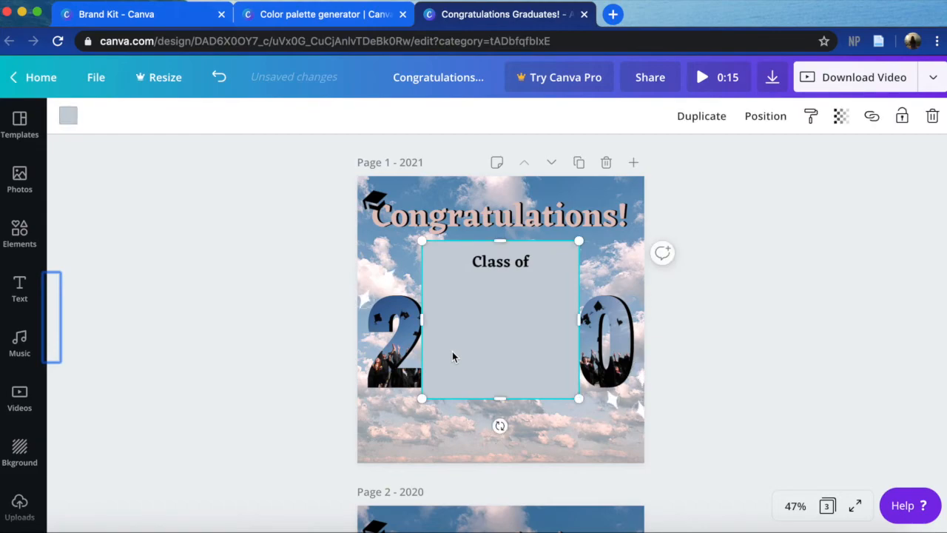
{"action": "left_click", "coordinate": [68, 119]}
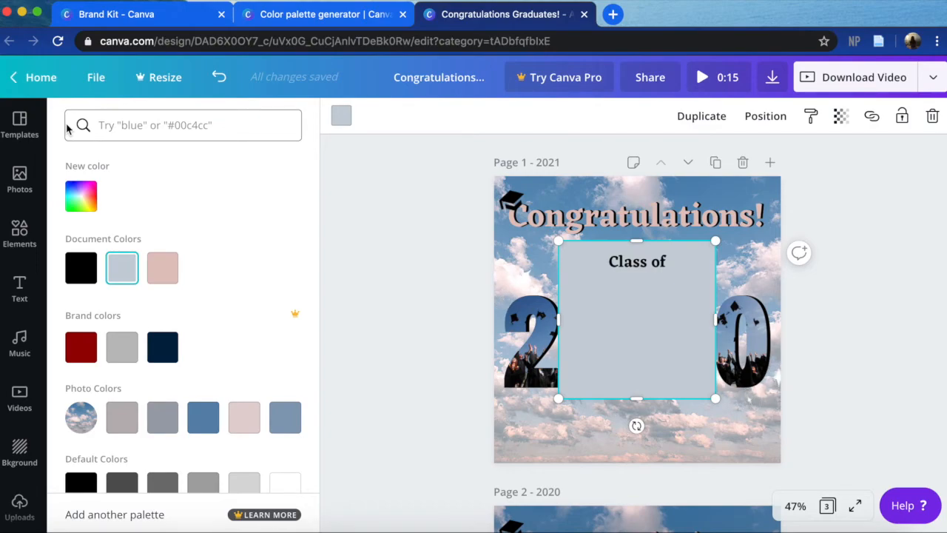
{"action": "left_click", "coordinate": [285, 481]}
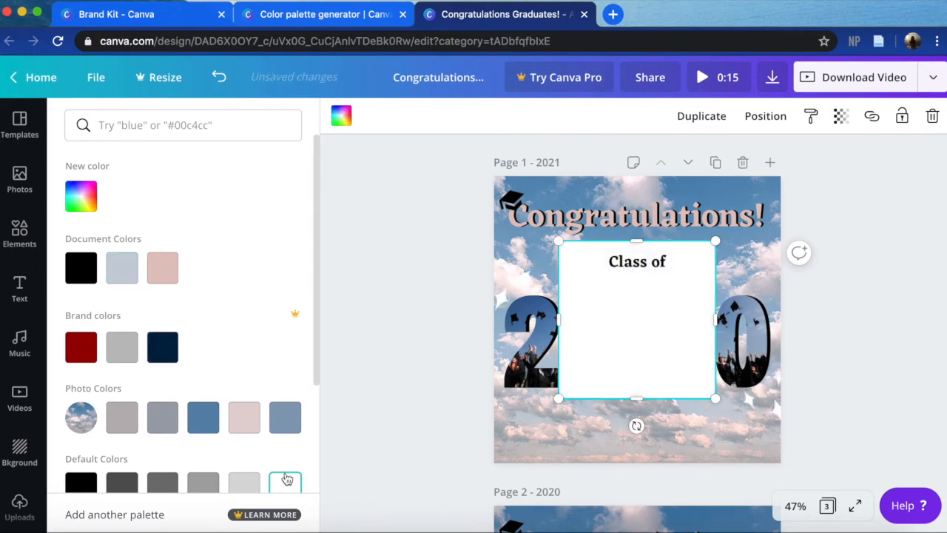
{"action": "scroll", "coordinate": [286, 466], "scroll_direction": "down", "scroll_amount": 1}
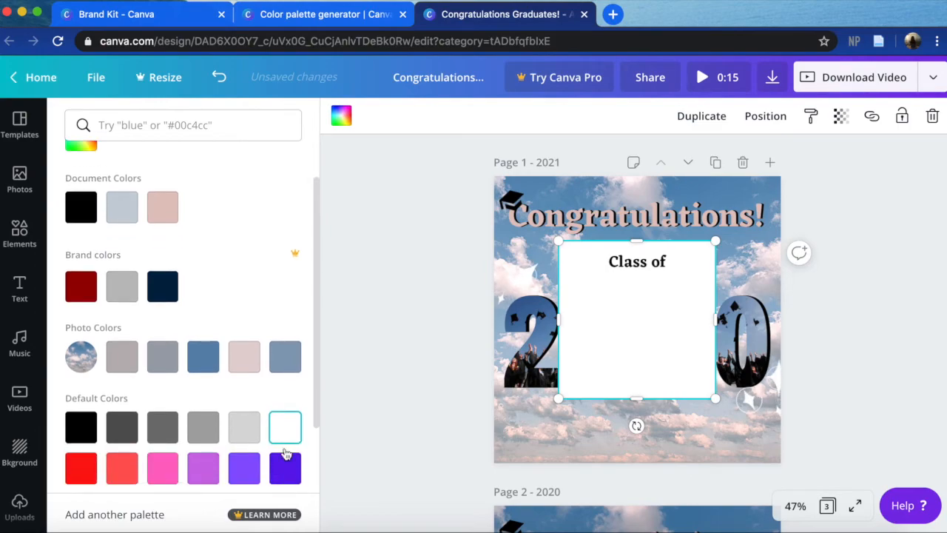
{"action": "left_click", "coordinate": [417, 415]}
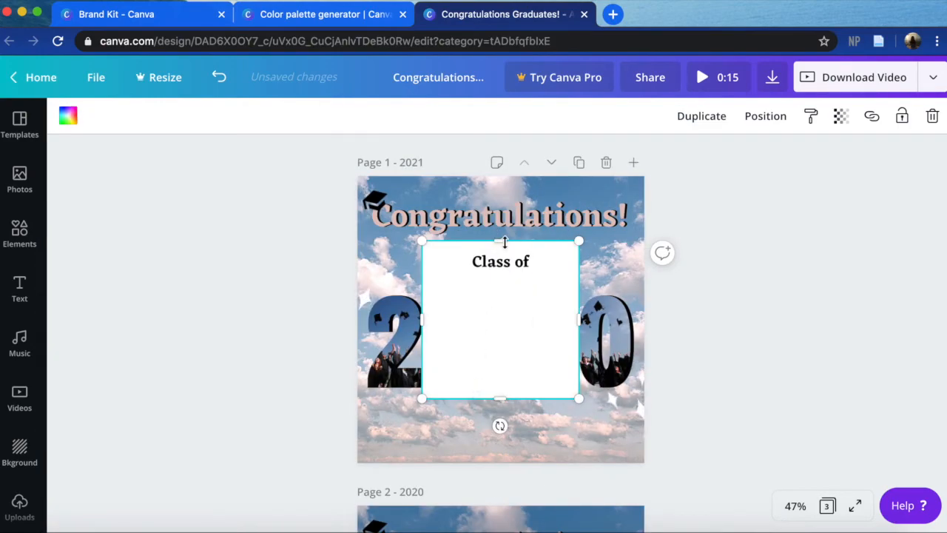
- Stretch the white square past all four edges of the page titled "2021" so it covers the whole page
{"action": "left_click_drag", "start_coordinate": [504, 242], "coordinate": [500, 180]}
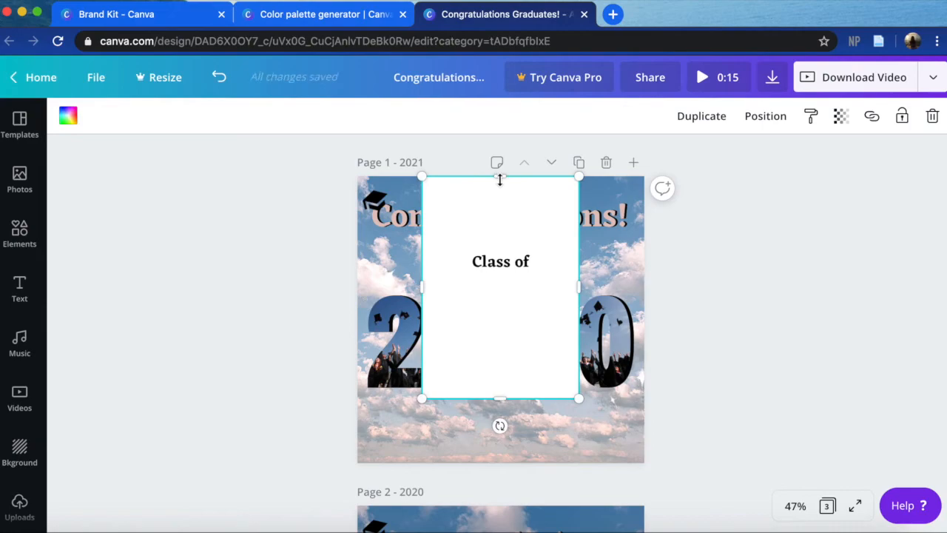
{"action": "left_click_drag", "start_coordinate": [579, 288], "coordinate": [661, 288]}
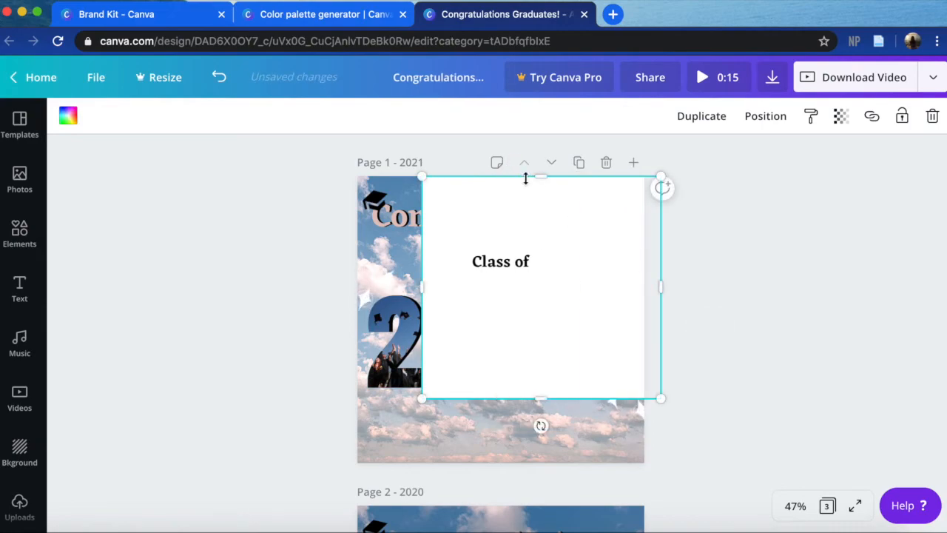
{"action": "left_click_drag", "start_coordinate": [543, 176], "coordinate": [543, 166]}
{"action": "left_click_drag", "start_coordinate": [420, 283], "coordinate": [313, 281]}
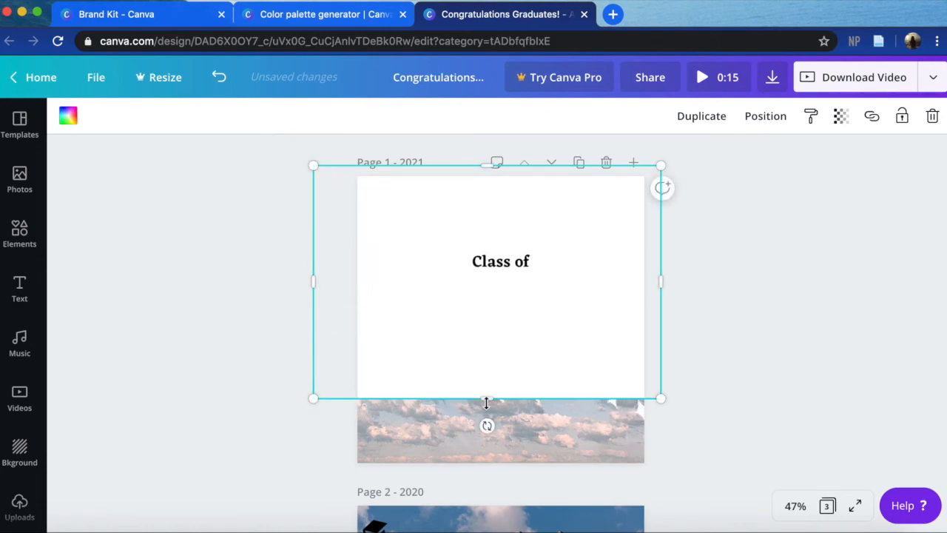
{"action": "left_click_drag", "start_coordinate": [486, 429], "coordinate": [481, 482]}
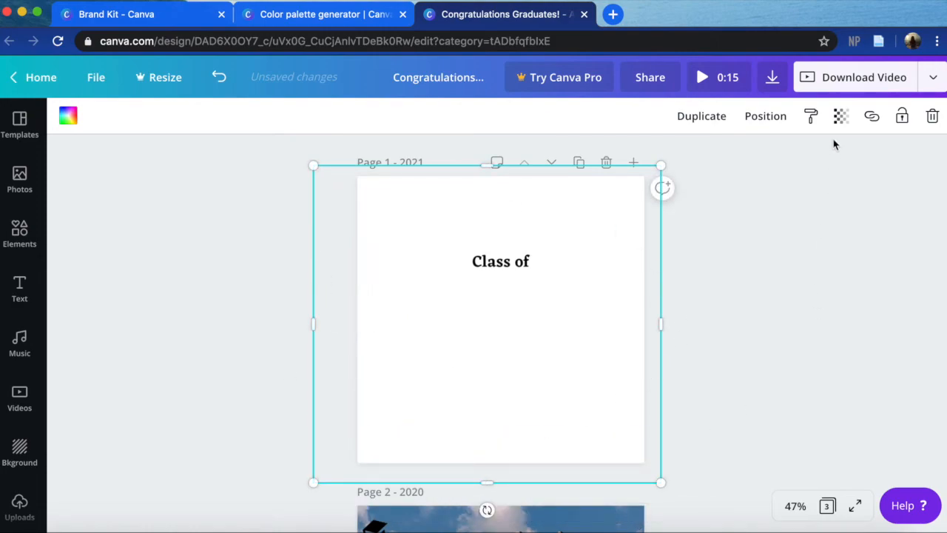
- Set the white overlay's transparency to 30 and send it to the back, behind the text and digits
{"action": "left_click", "coordinate": [841, 117]}
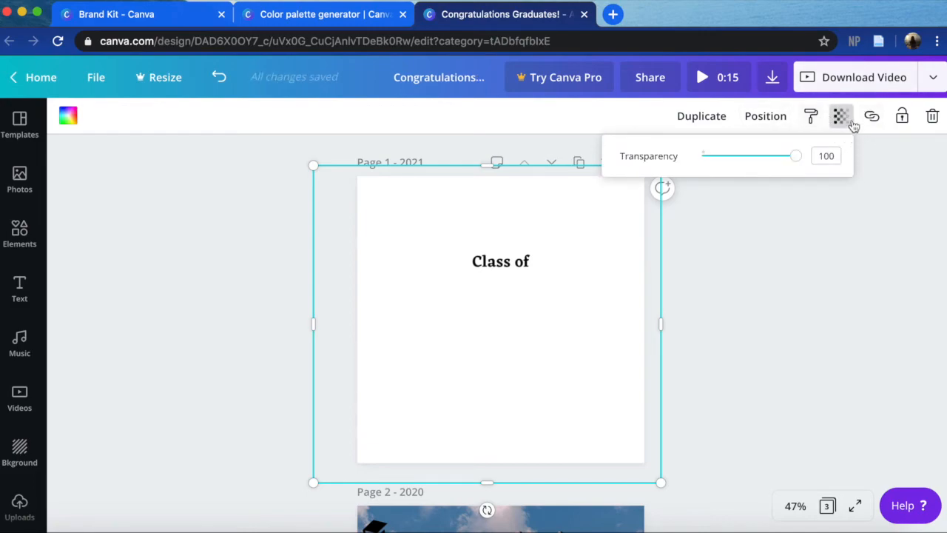
{"action": "left_click_drag", "start_coordinate": [796, 160], "coordinate": [730, 156]}
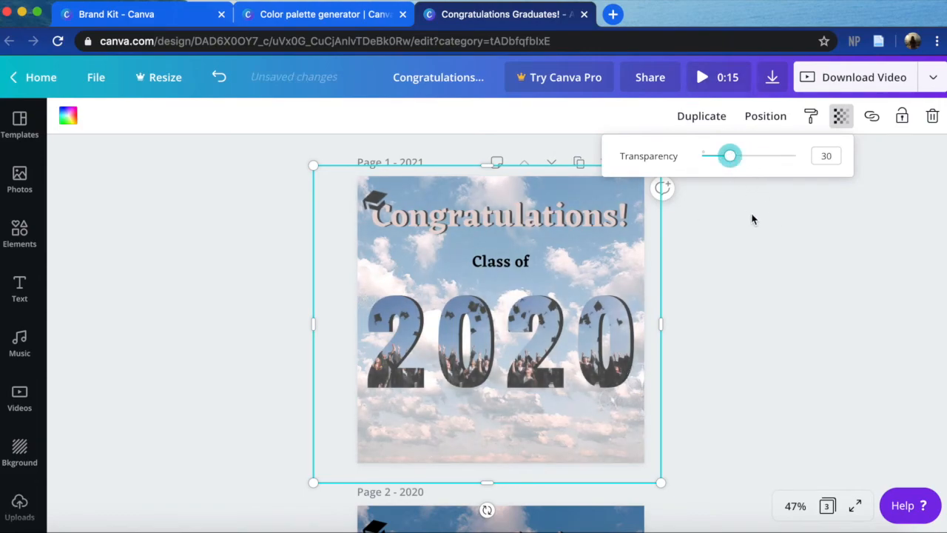
{"action": "left_click", "coordinate": [766, 118]}
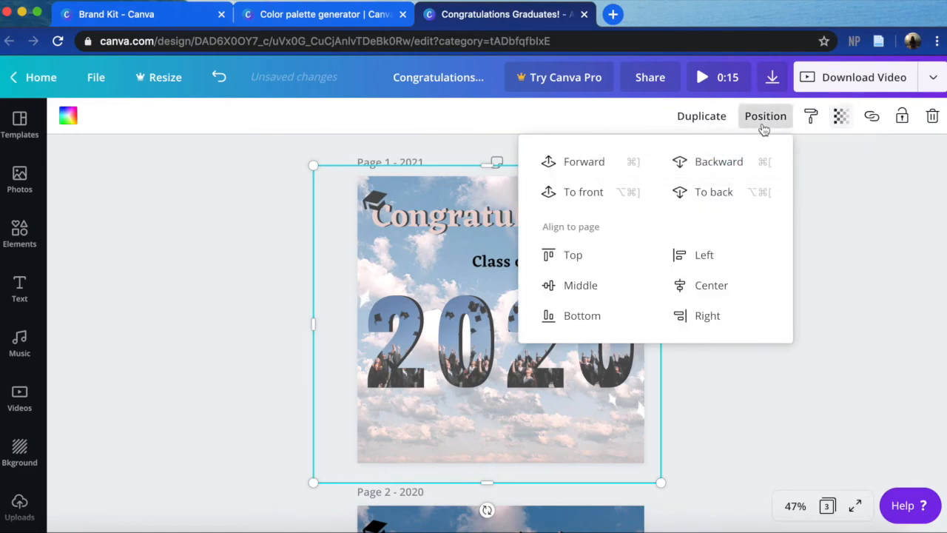
{"action": "left_click", "coordinate": [714, 196]}
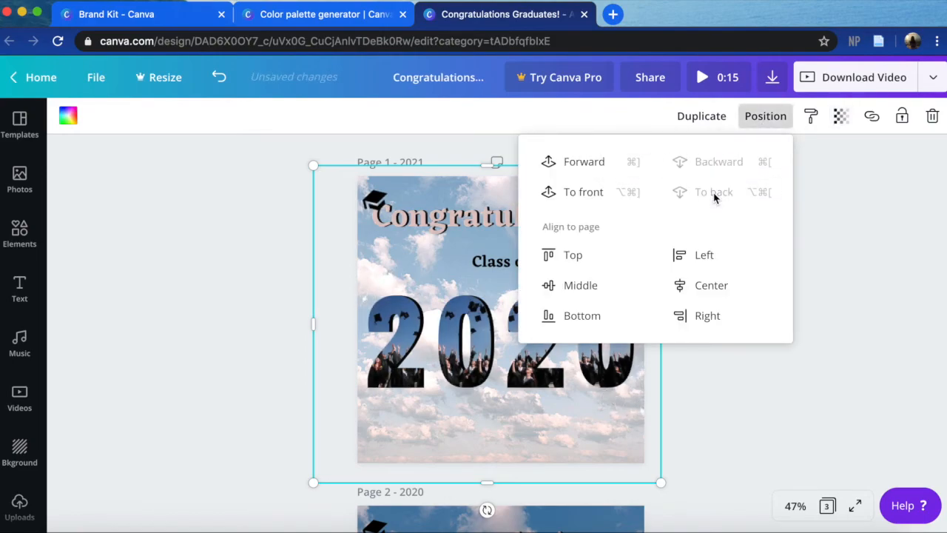
{"action": "left_click", "coordinate": [901, 265]}
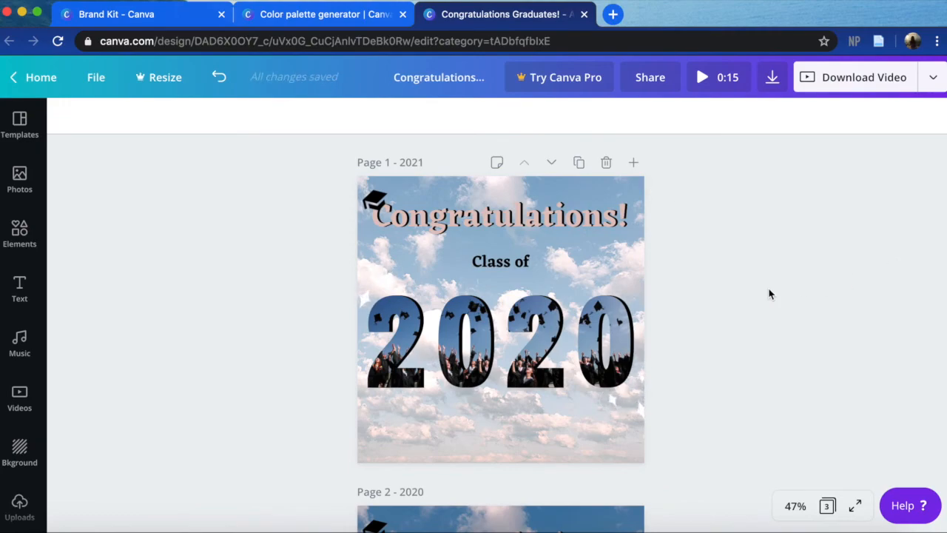
{"action": "scroll", "coordinate": [770, 294], "scroll_direction": "down", "scroll_amount": 4}
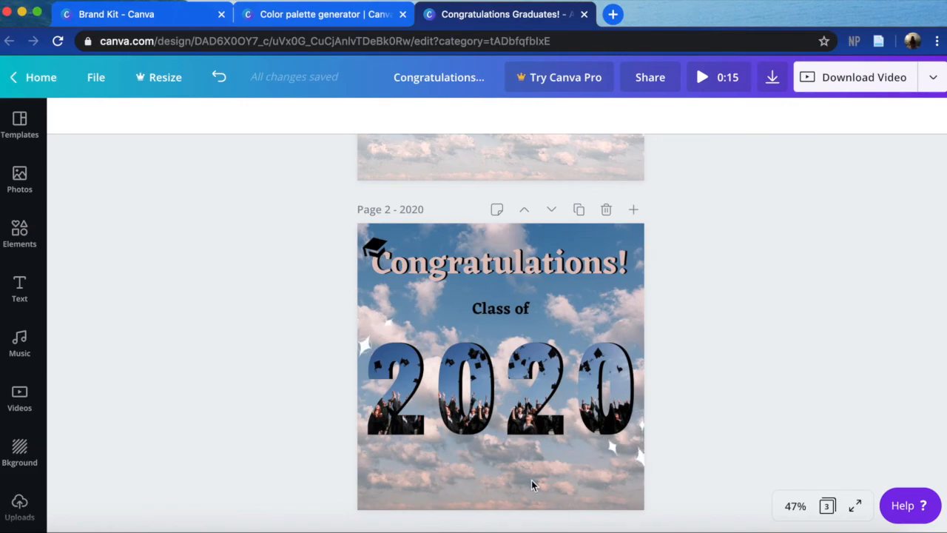
{"action": "scroll", "coordinate": [532, 487], "scroll_direction": "up", "scroll_amount": 4}
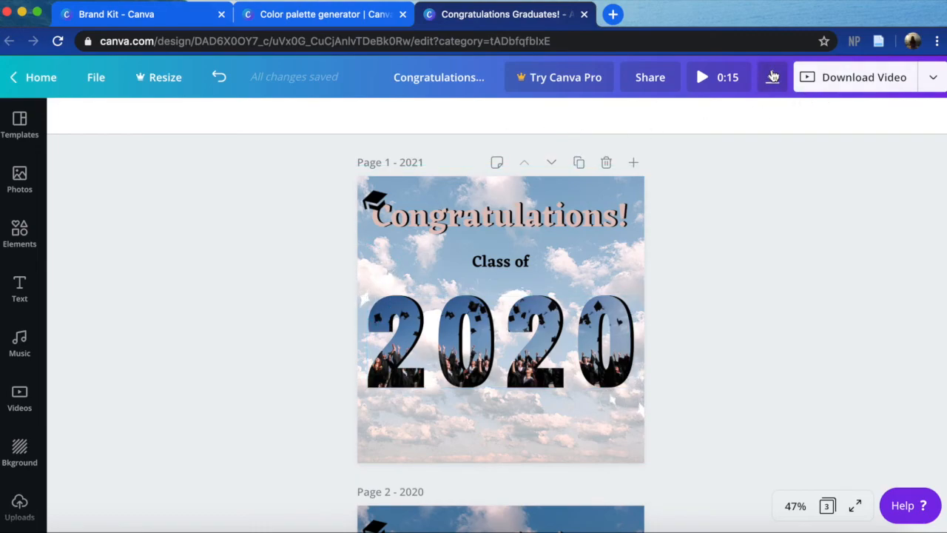
- View the publishing options and the link entry for the "Congratulations!" heading, closing each without changes
{"action": "left_click", "coordinate": [936, 88]}
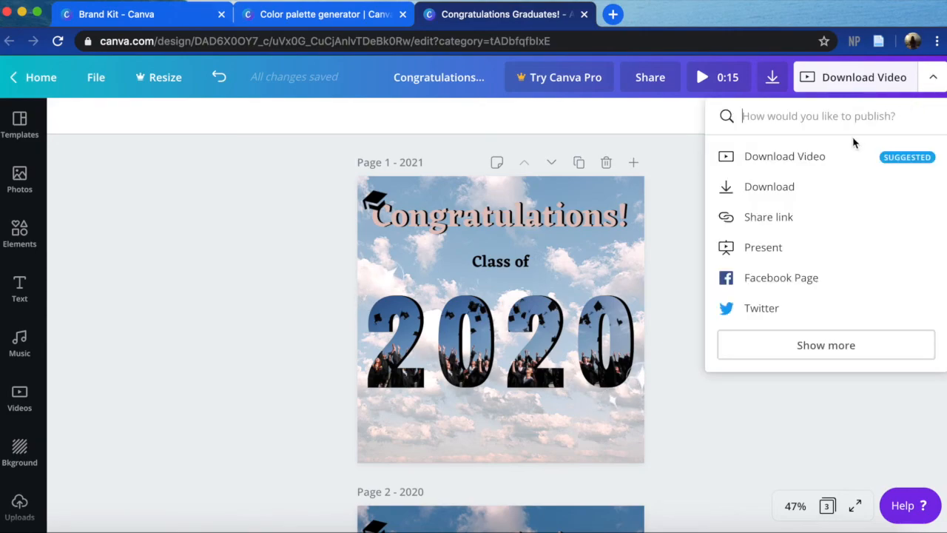
{"action": "left_click", "coordinate": [744, 437]}
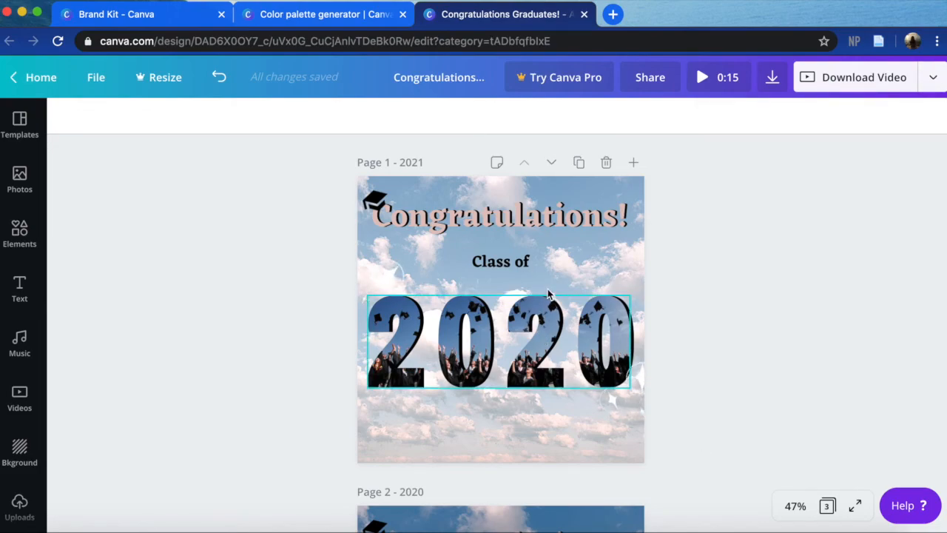
{"action": "double_click", "coordinate": [517, 225]}
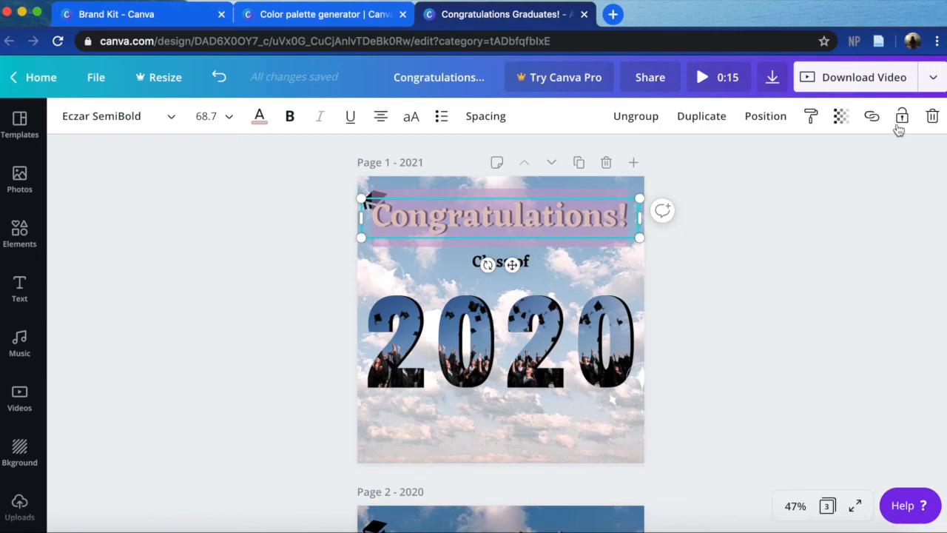
{"action": "left_click", "coordinate": [874, 118]}
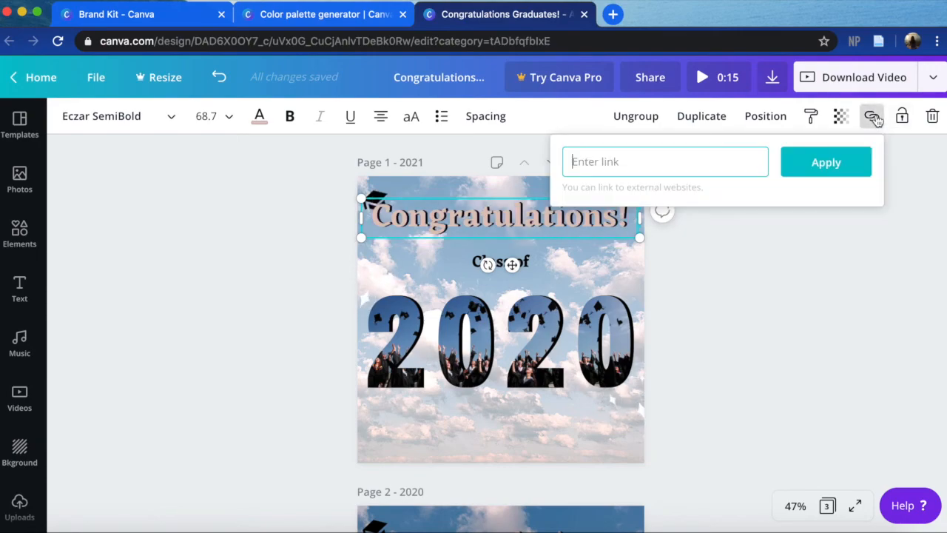
{"action": "left_click", "coordinate": [747, 335]}
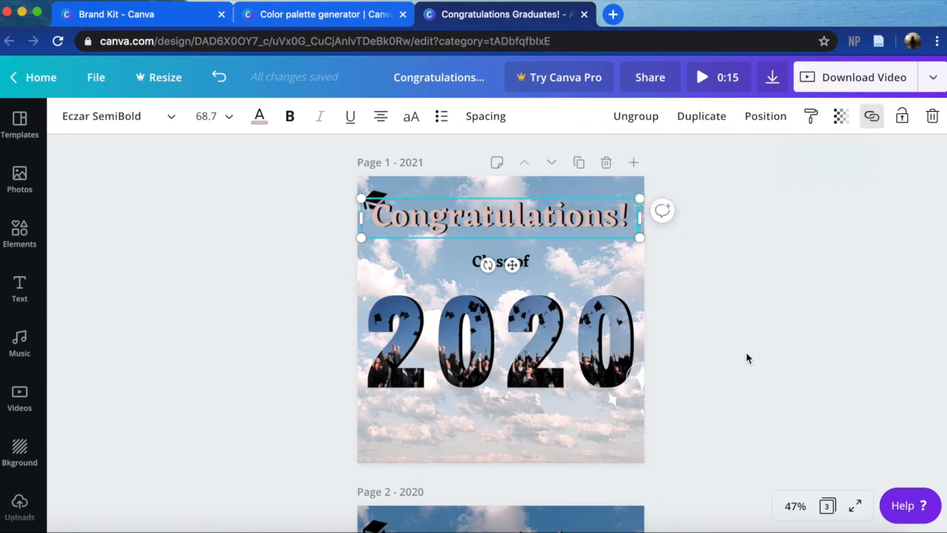
- Open the download settings and limit the pages to download to only Page 2 – 2020
{"action": "left_click", "coordinate": [937, 80]}
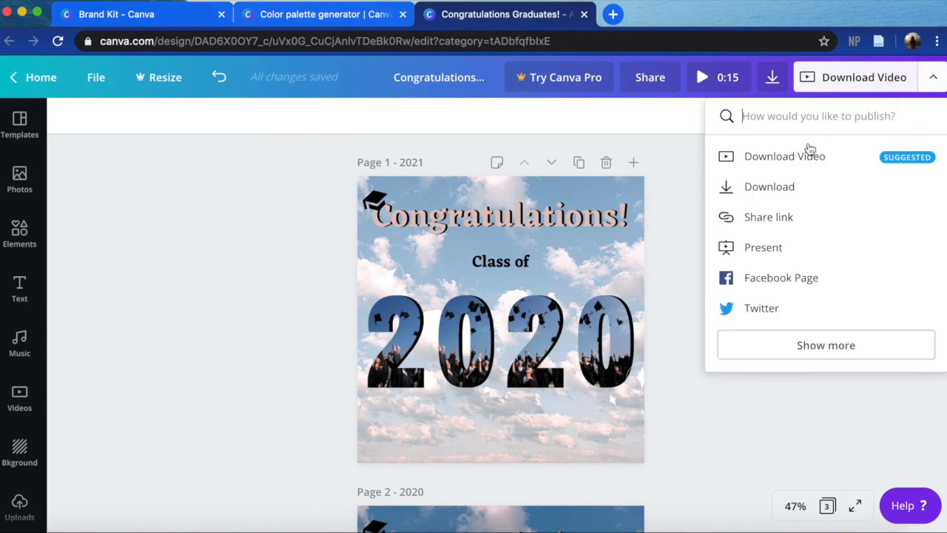
{"action": "left_click", "coordinate": [773, 187]}
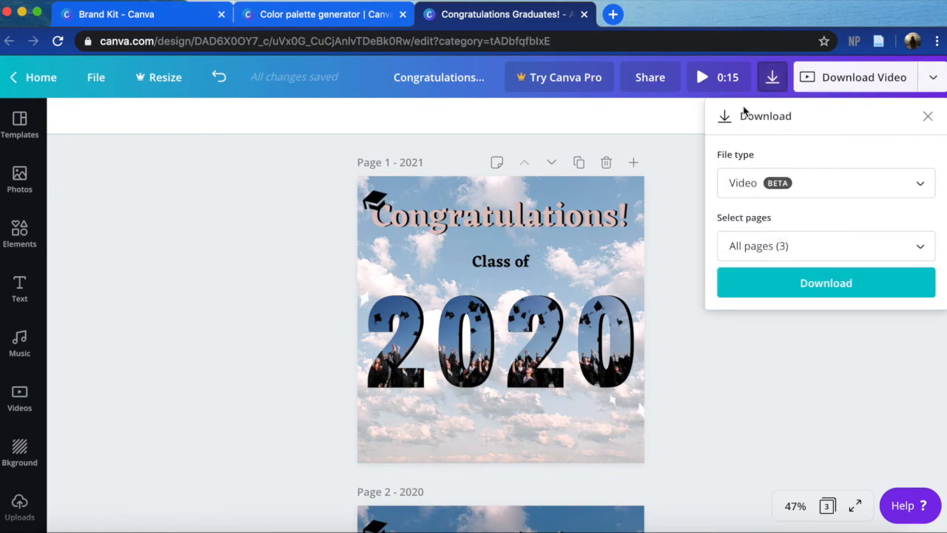
{"action": "left_click", "coordinate": [933, 77]}
{"action": "left_click", "coordinate": [933, 77]}
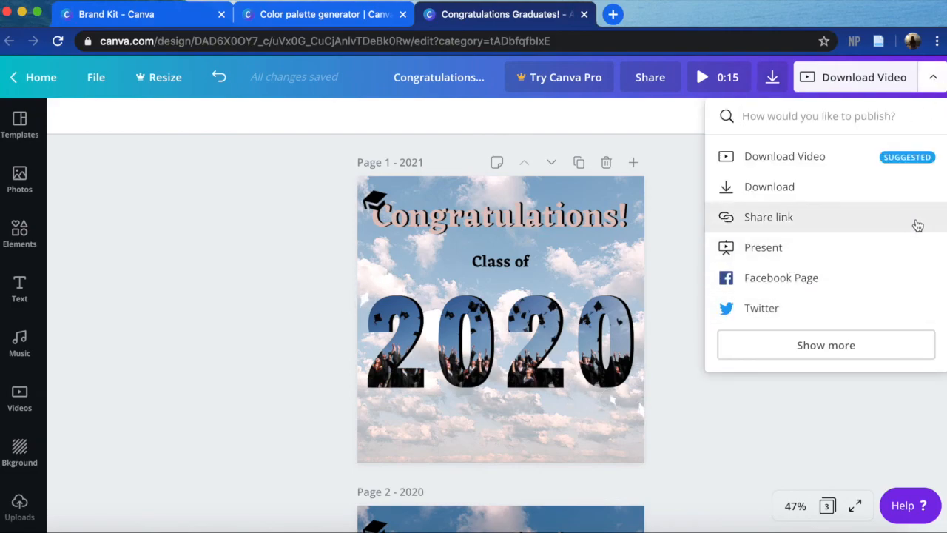
{"action": "left_click", "coordinate": [829, 188]}
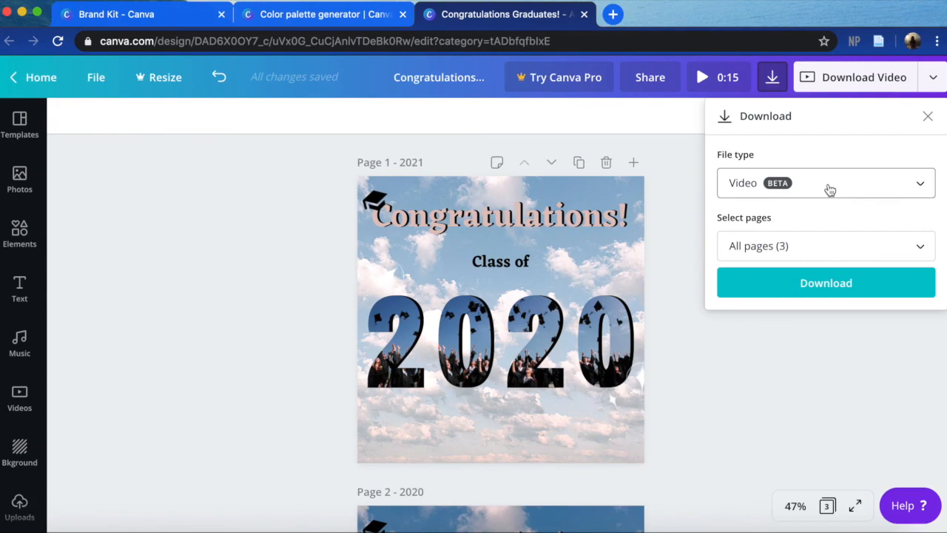
{"action": "left_click", "coordinate": [762, 248]}
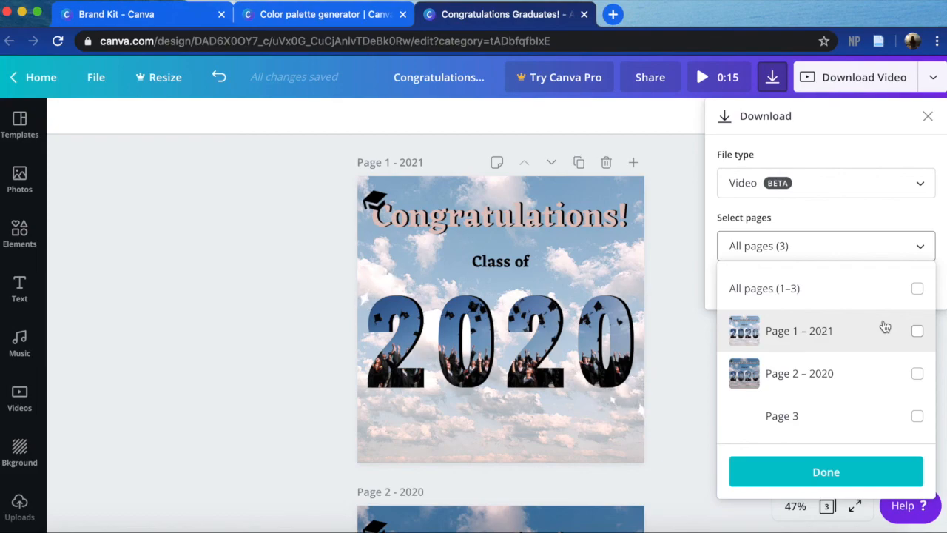
{"action": "left_click", "coordinate": [918, 373]}
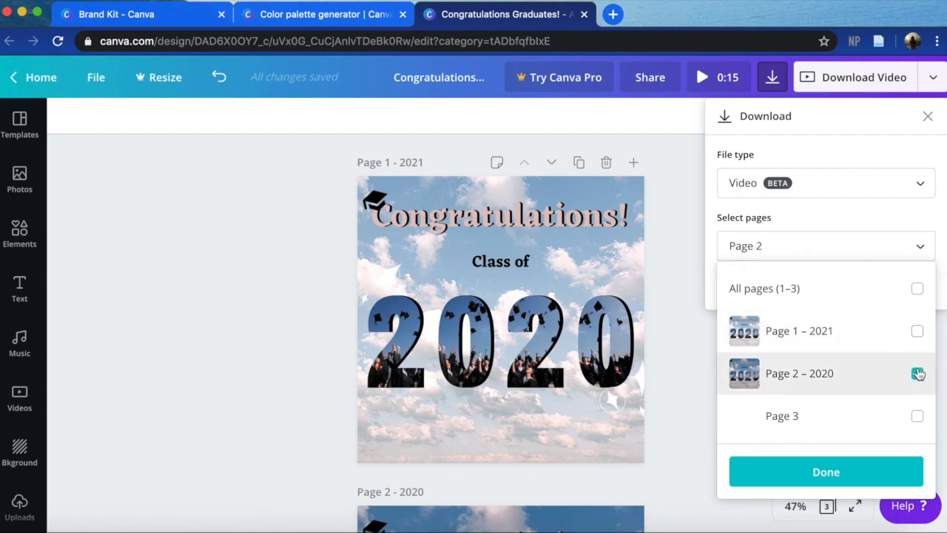
{"action": "left_click", "coordinate": [842, 463]}
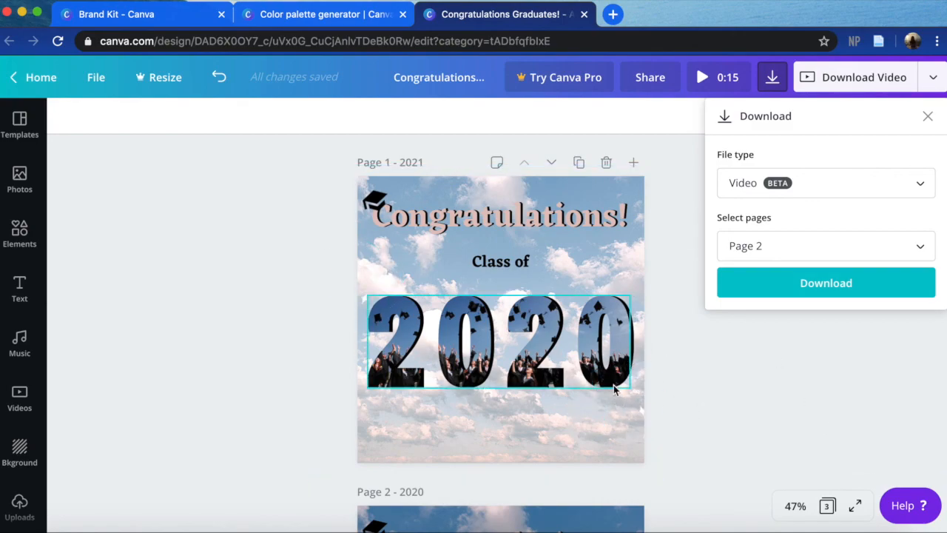
- Review the available file types, keep Video (MP4) as the format, and download the selected page
{"action": "left_click", "coordinate": [786, 183]}
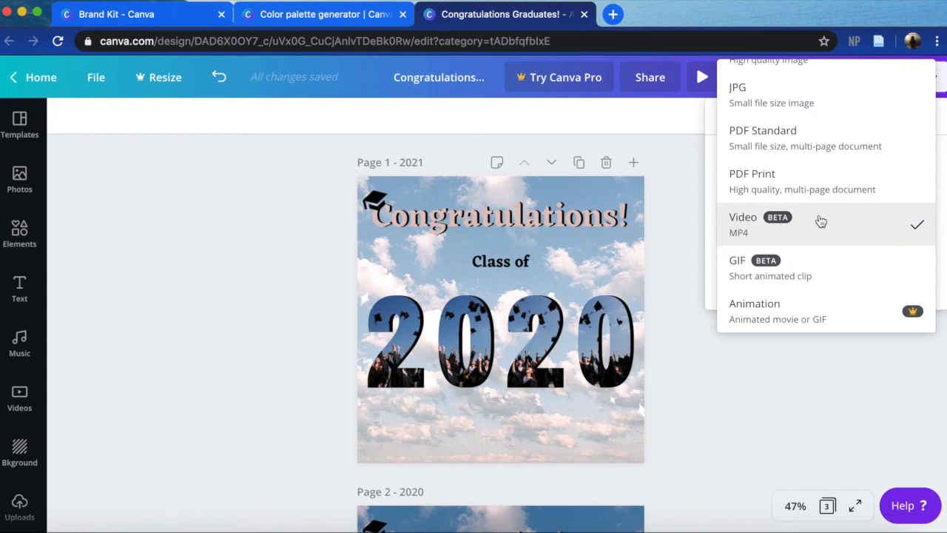
{"action": "left_click", "coordinate": [817, 222]}
{"action": "left_click", "coordinate": [792, 182]}
{"action": "scroll", "coordinate": [792, 179], "scroll_direction": "up", "scroll_amount": 1}
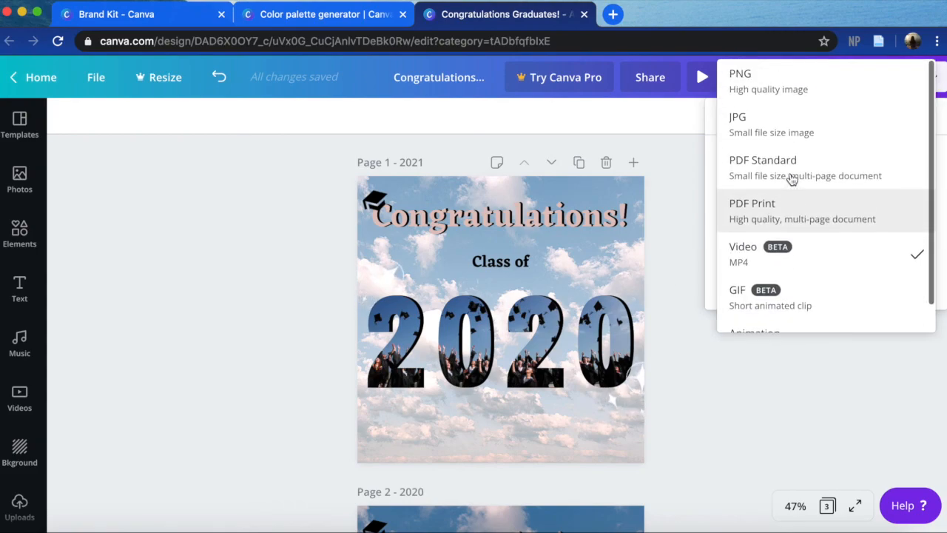
{"action": "left_click", "coordinate": [710, 190]}
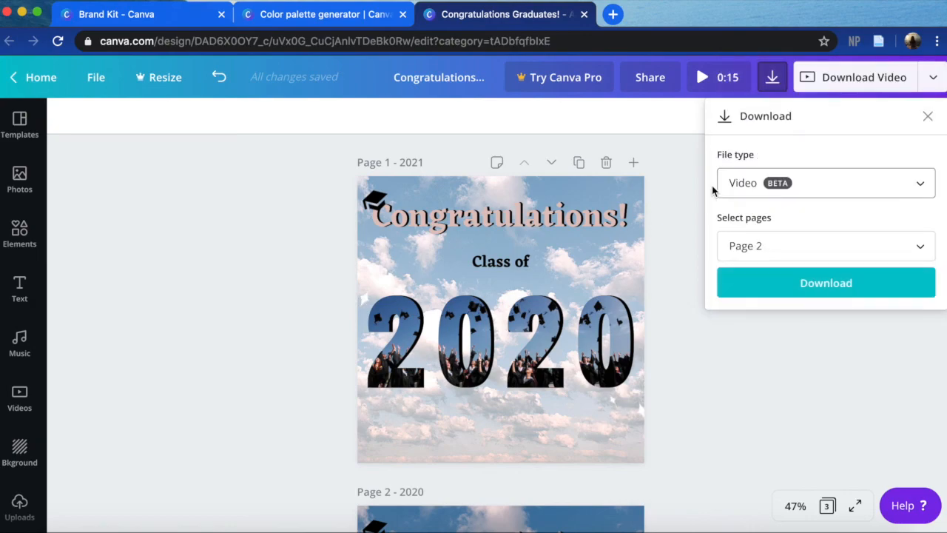
{"action": "left_click", "coordinate": [763, 283]}
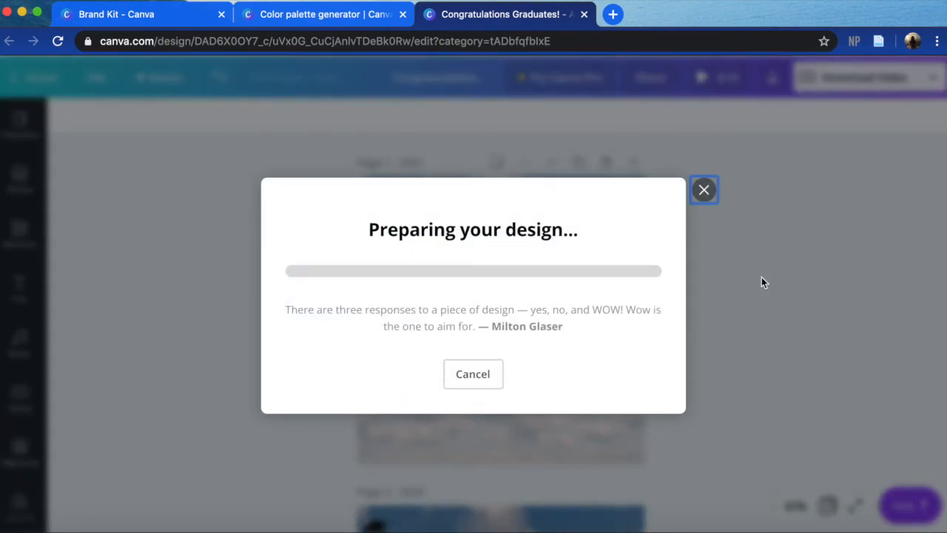